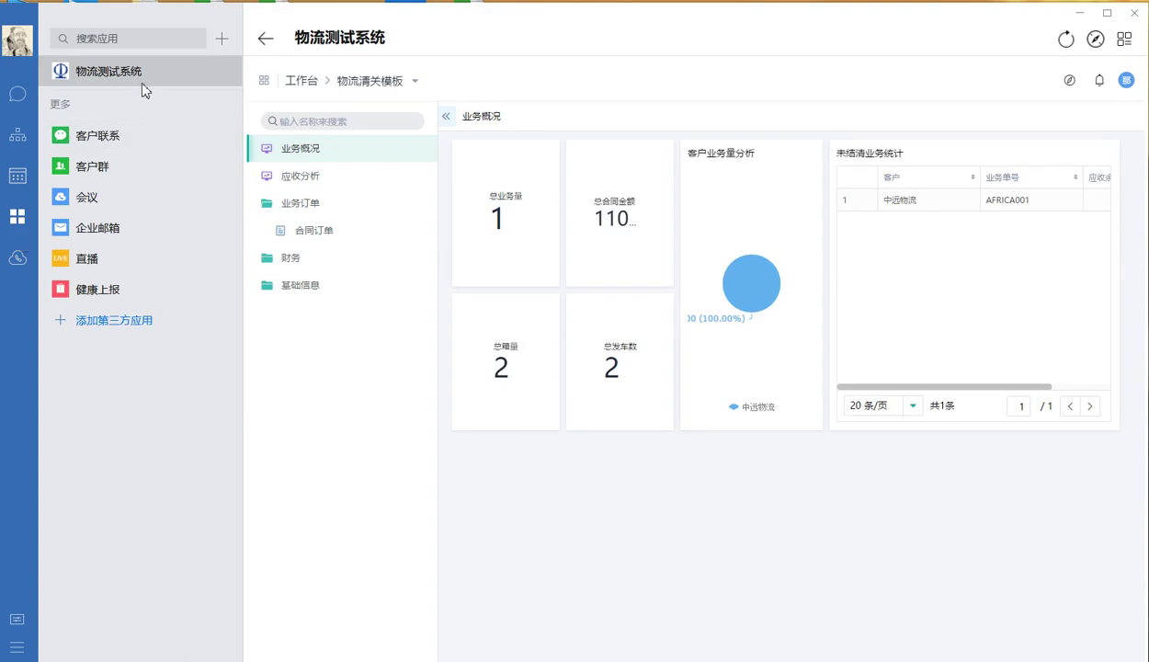
In the 物流清关模板 app, open 基础信息 → 公司信息 and start a new company entry
left_click(303, 84)
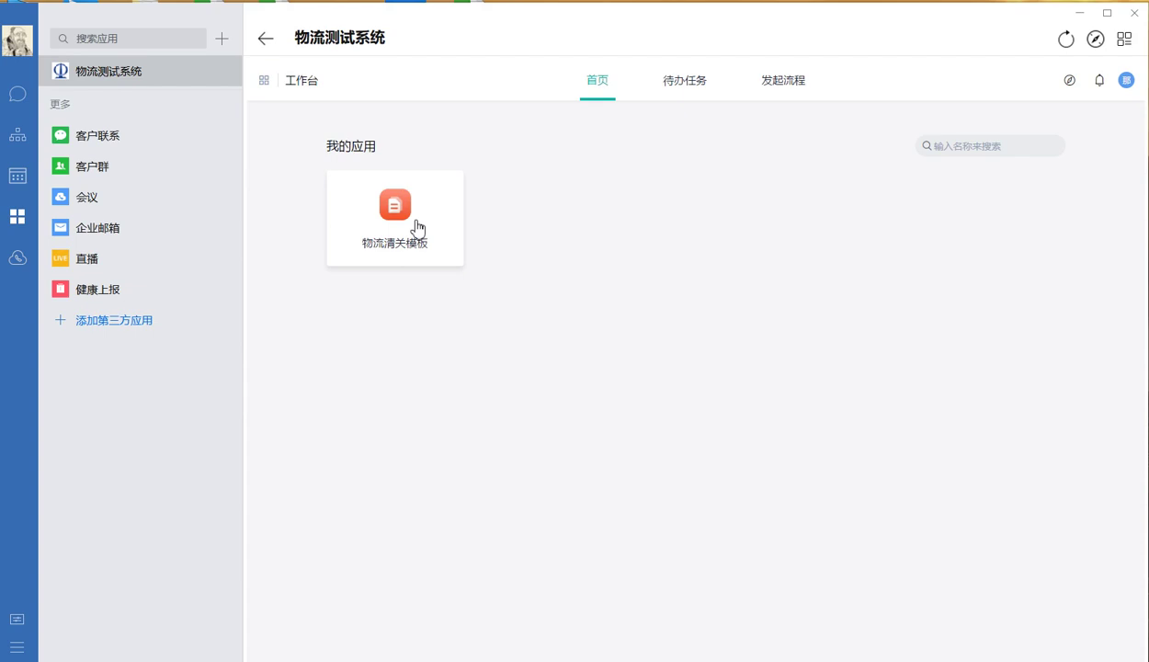
left_click(416, 228)
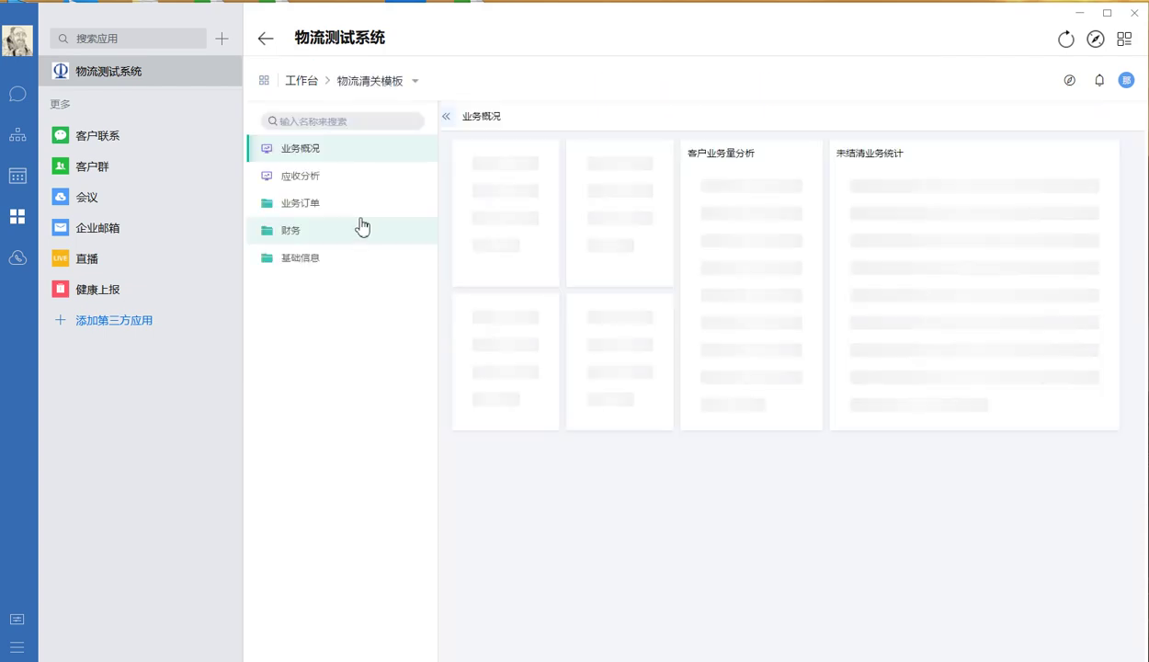
left_click(354, 204)
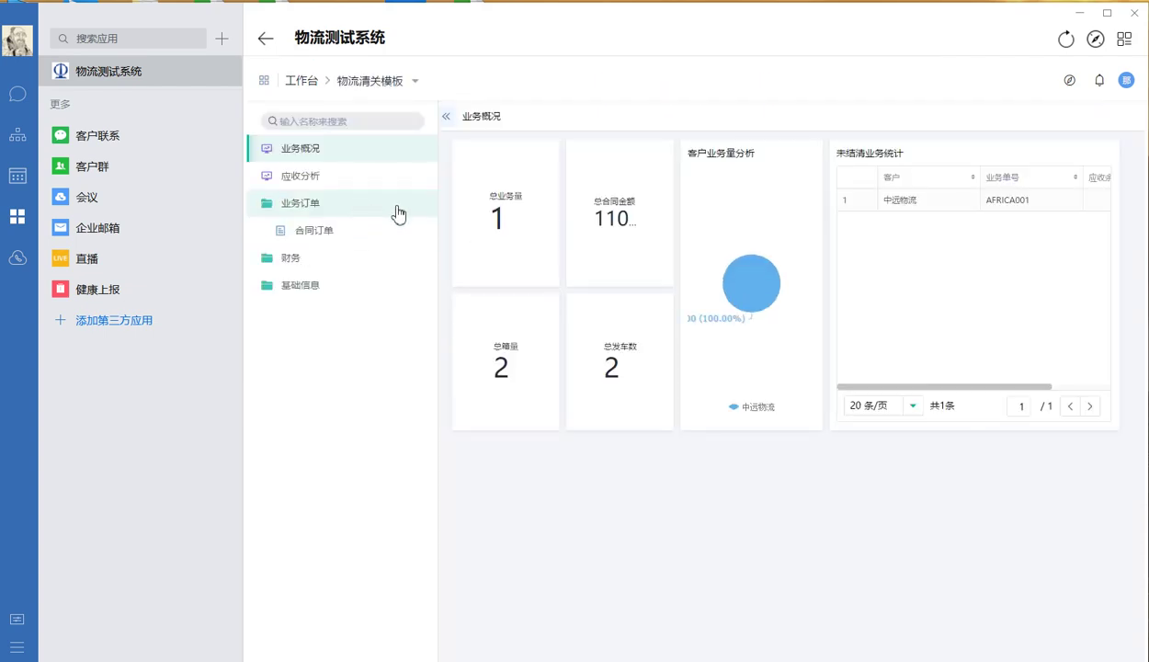
left_click(342, 285)
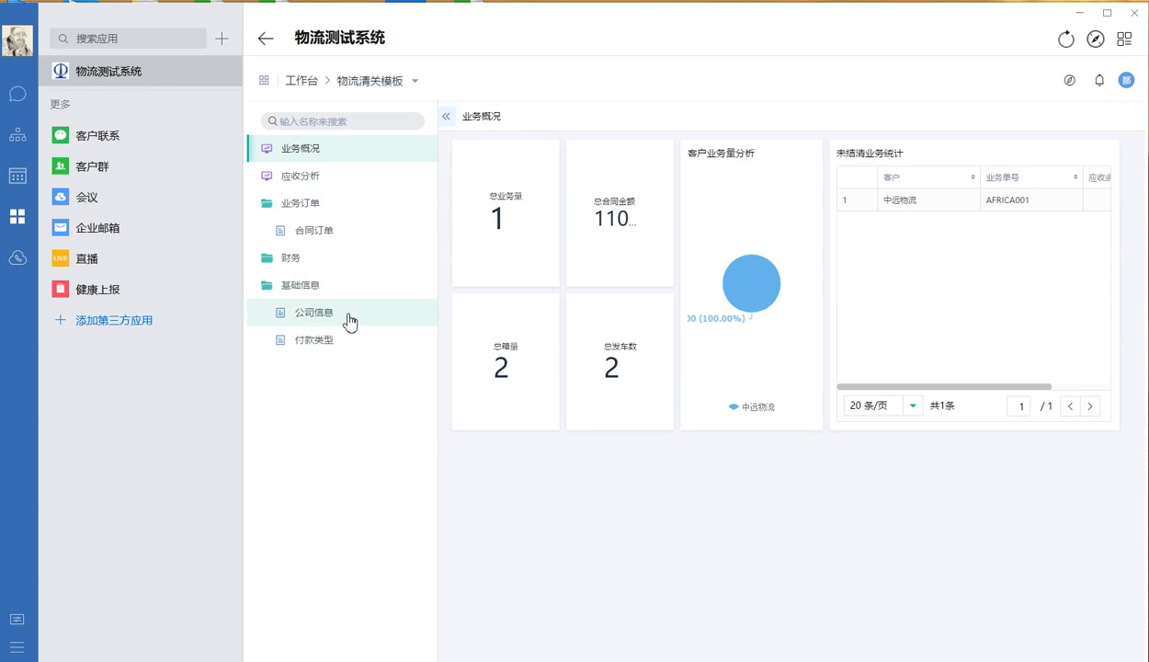
left_click(349, 321)
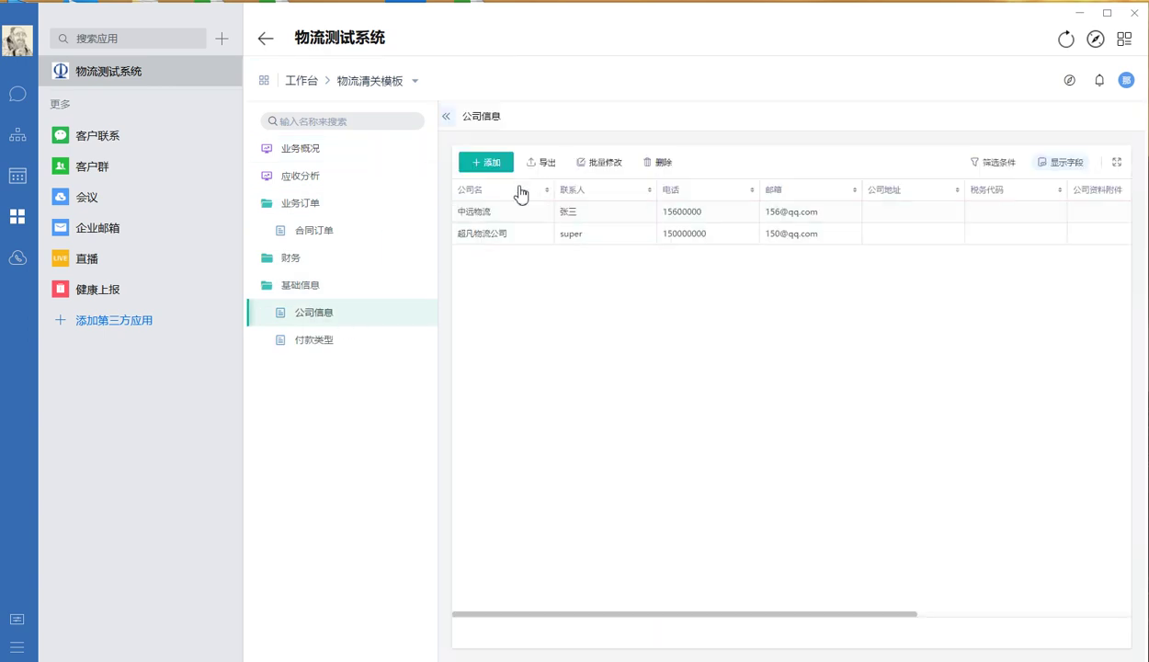
left_click(480, 162)
Enter 葛洲坝集团 as the company name and fill in the contact person's name
left_click(499, 135)
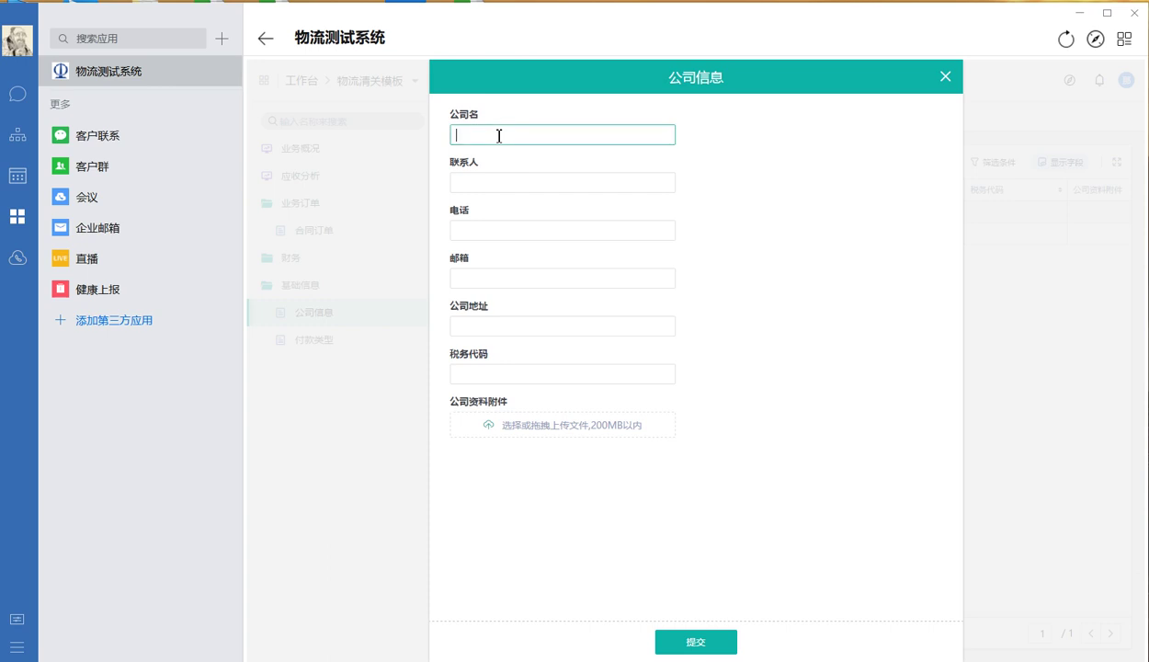
type("gezhouba")
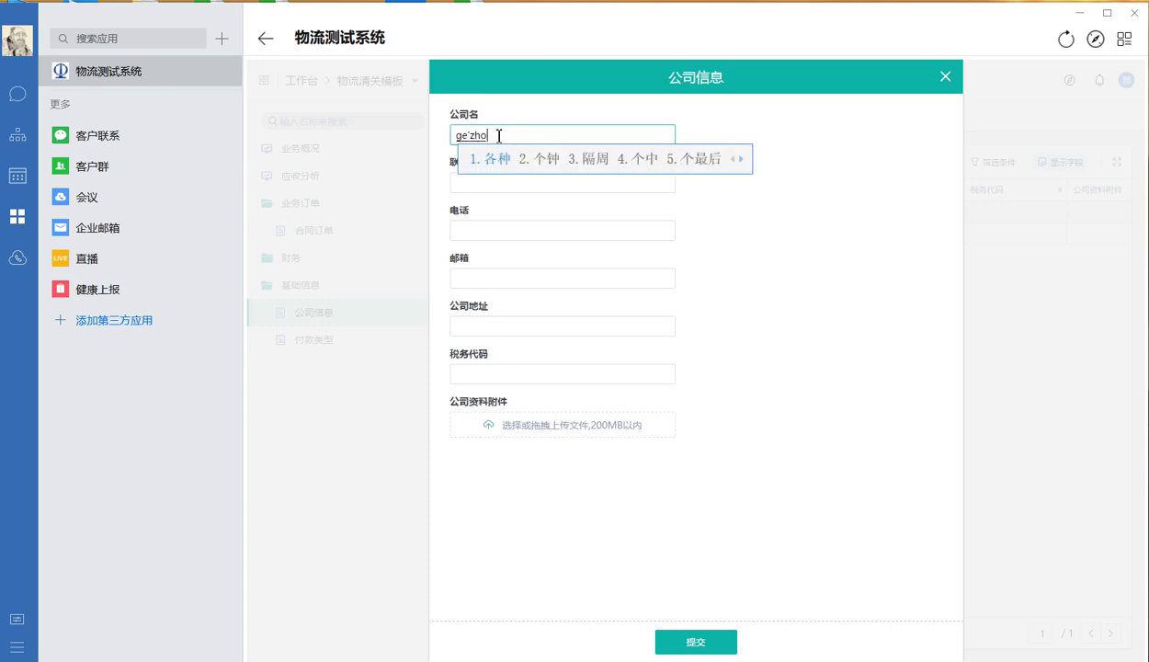
key("space")
type("jituan")
key("space")
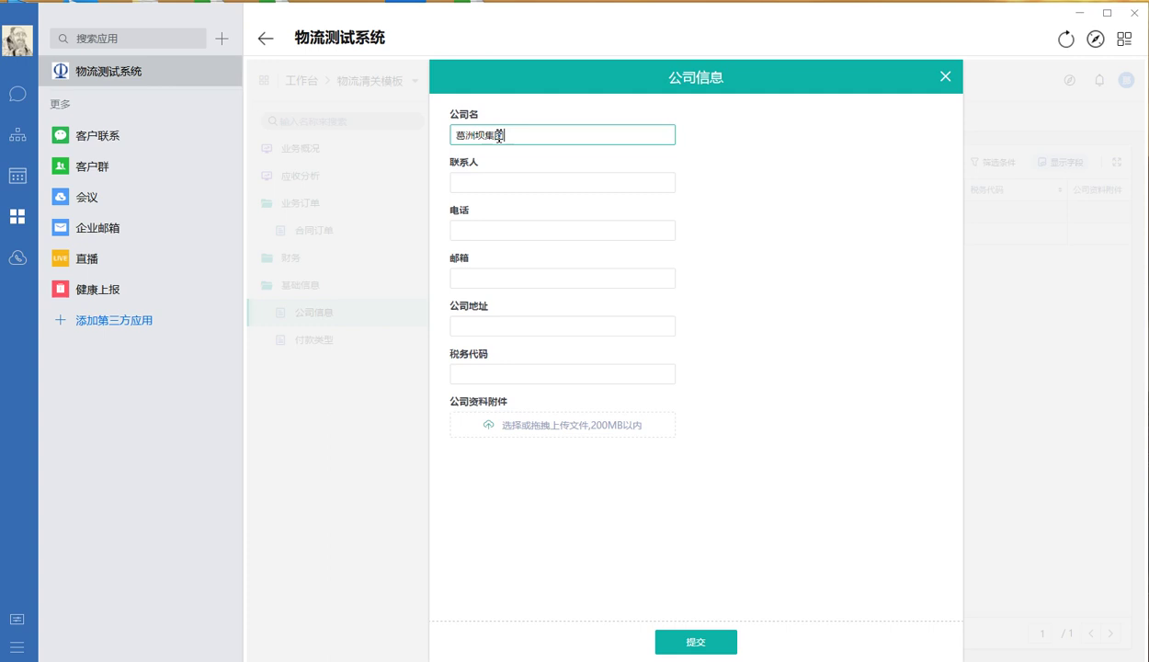
left_click(525, 183)
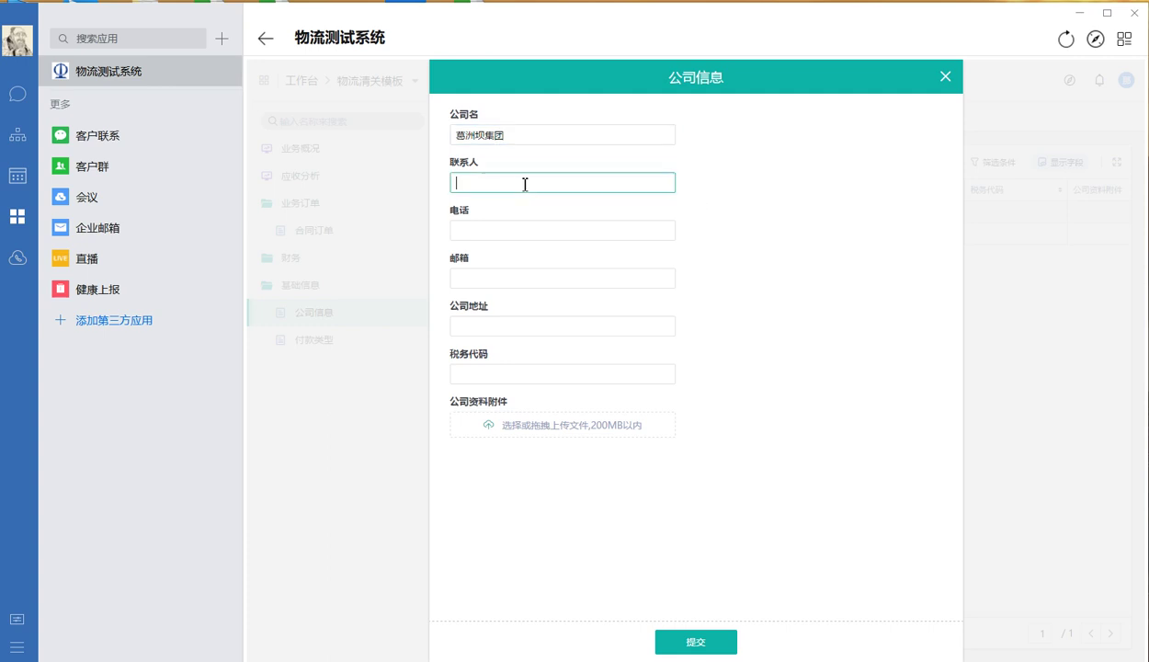
type("lisi")
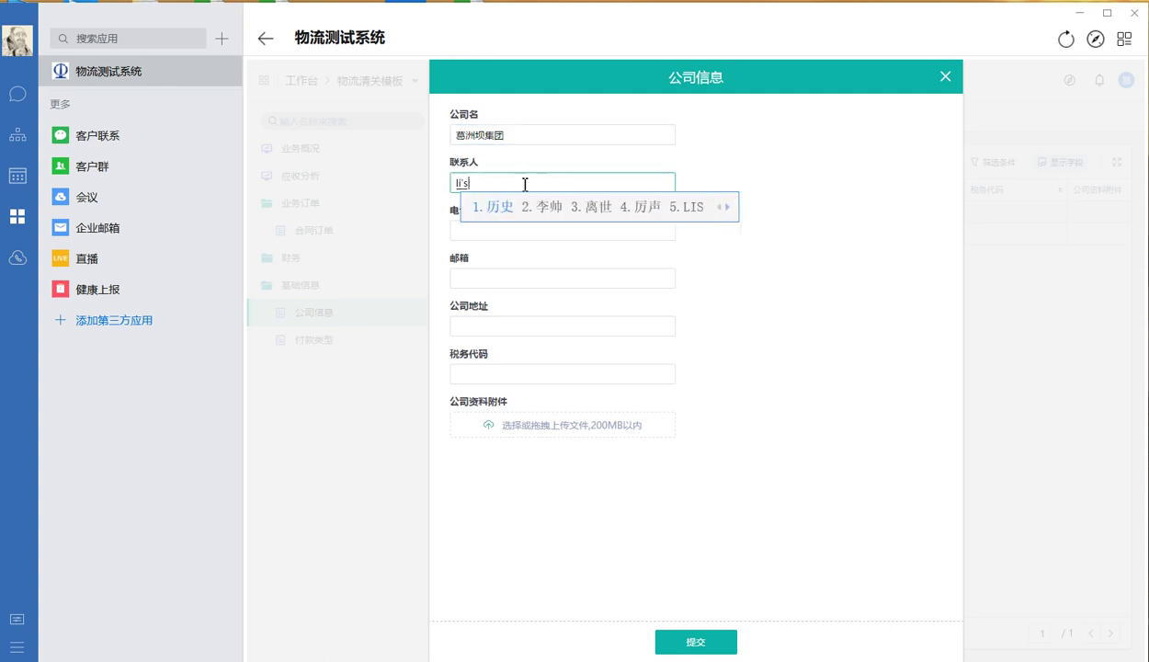
key("space")
Fill in the contact's phone number and e-mail address
left_click(609, 232)
type("12312323")
left_click(695, 278)
double_click(570, 228)
type("12300000")
left_click(524, 277)
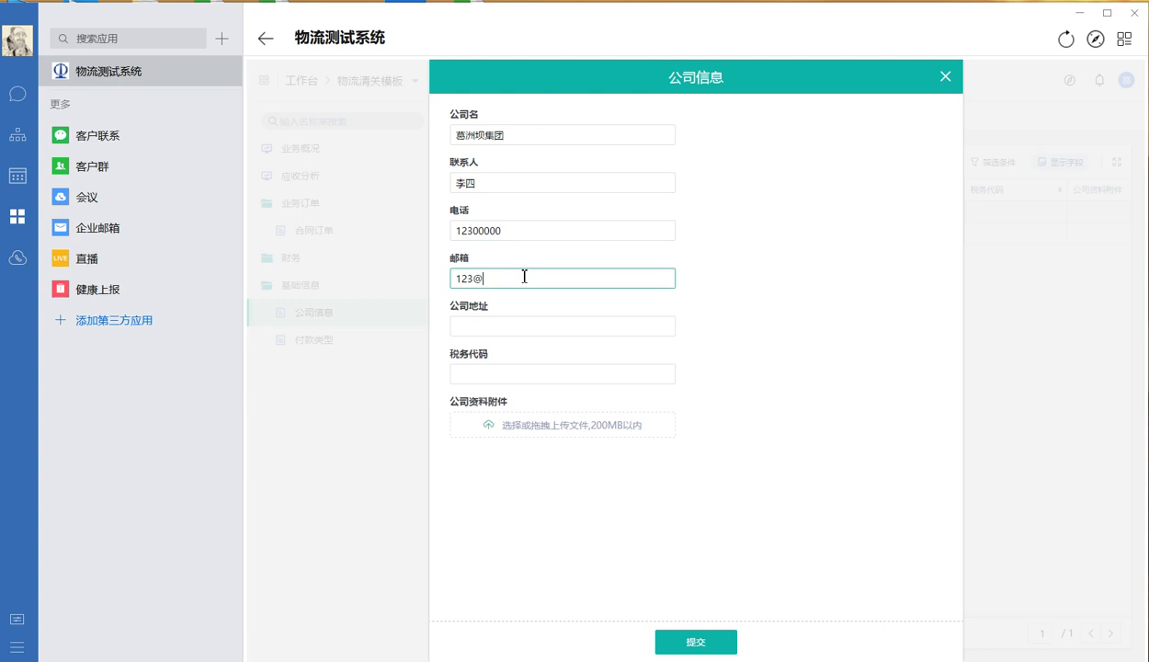
key("Return")
Leave 税务代码 blank and submit the new company record
left_click(709, 336)
left_click(539, 372)
left_click(735, 579)
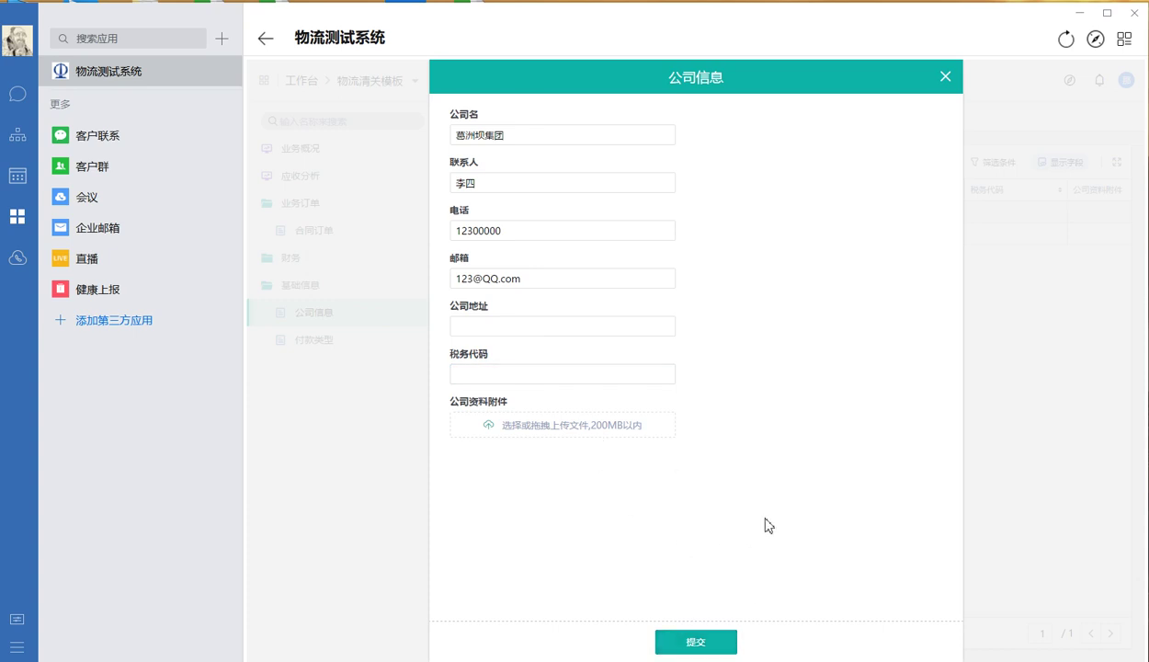
left_click(712, 646)
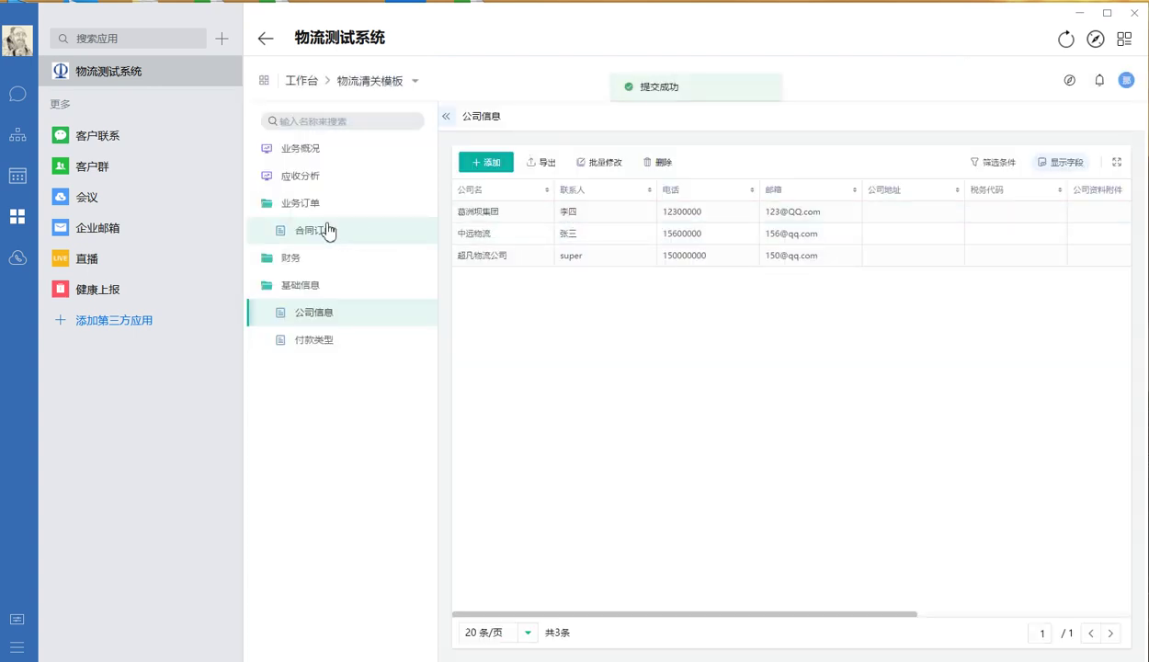
Open the 合同订单 list, collapse 基础信息, and start a new contract order for AFRICA002
left_click(332, 228)
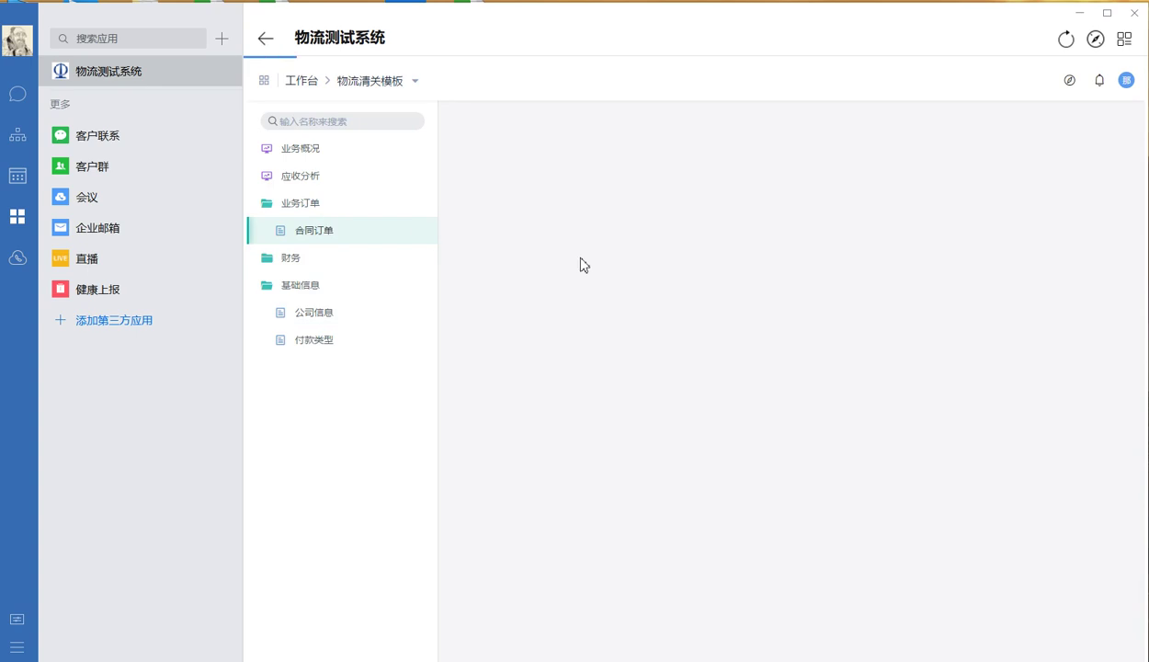
left_click(303, 292)
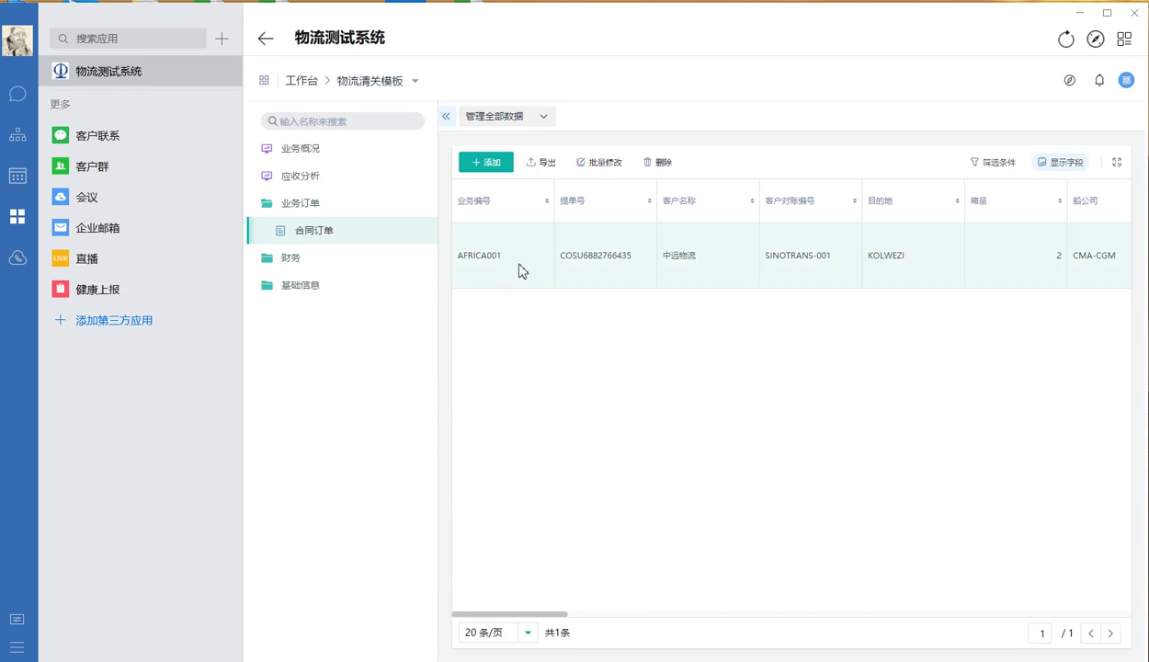
left_click(487, 165)
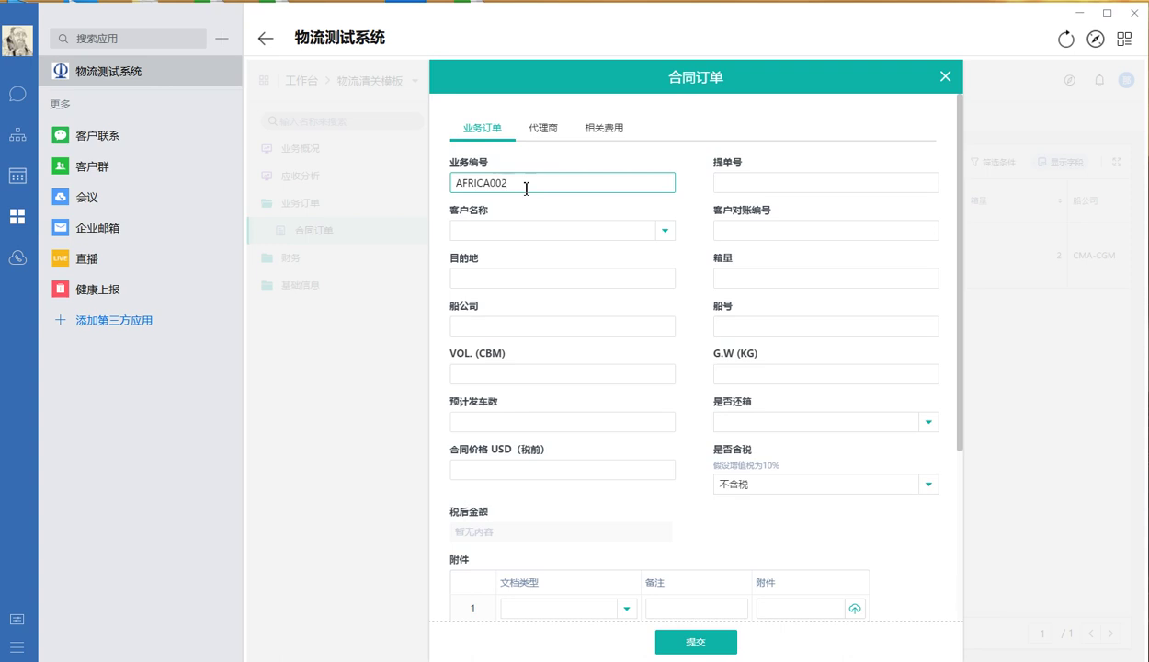
left_click(758, 185)
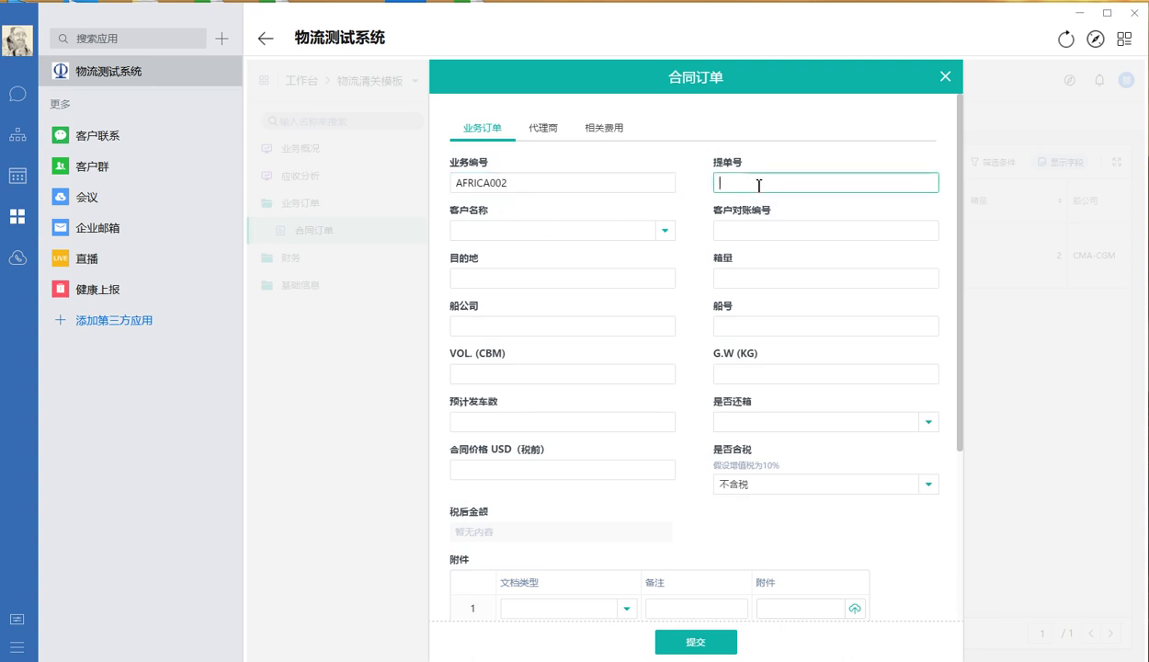
type("COSU34234234234")
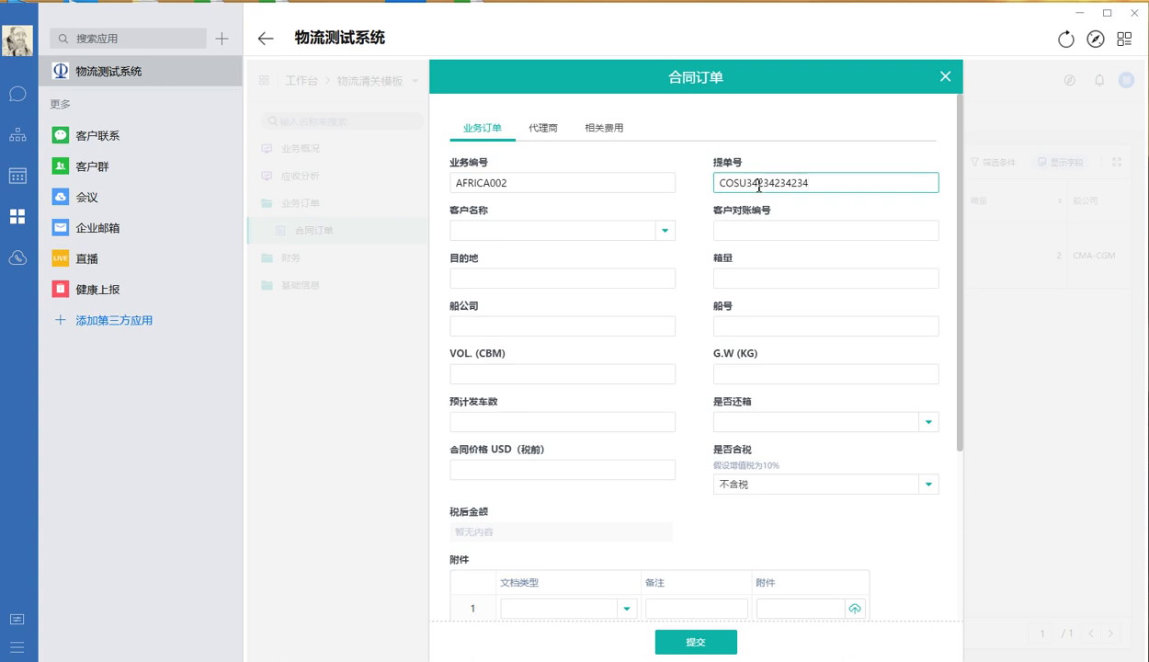
left_click(688, 152)
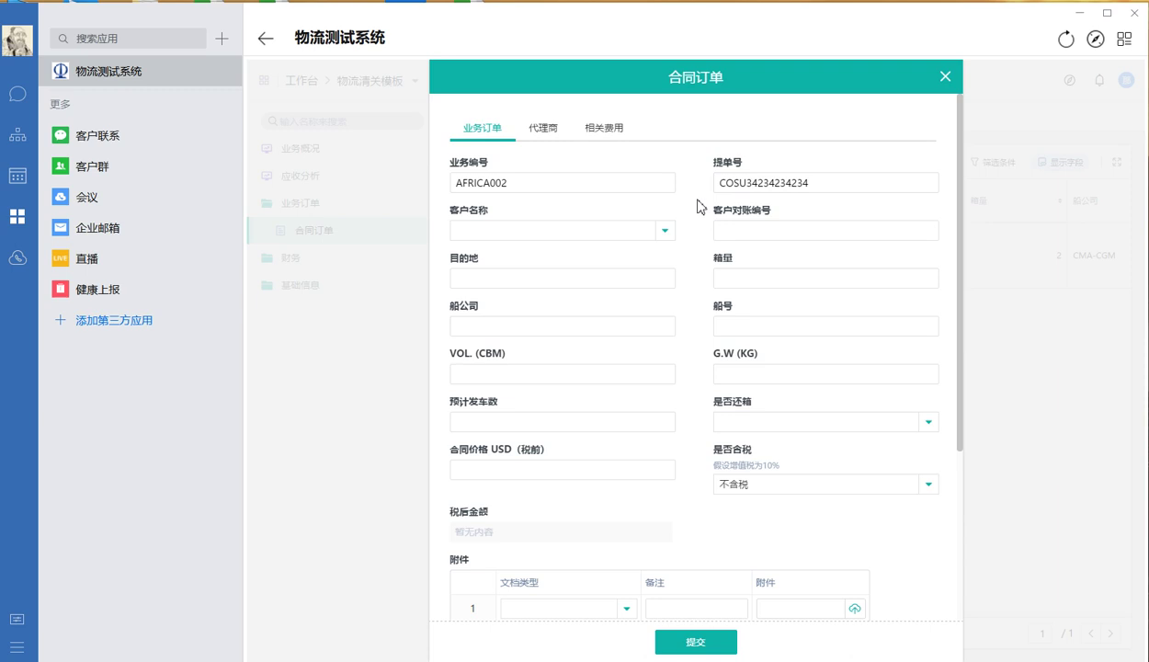
left_click(665, 236)
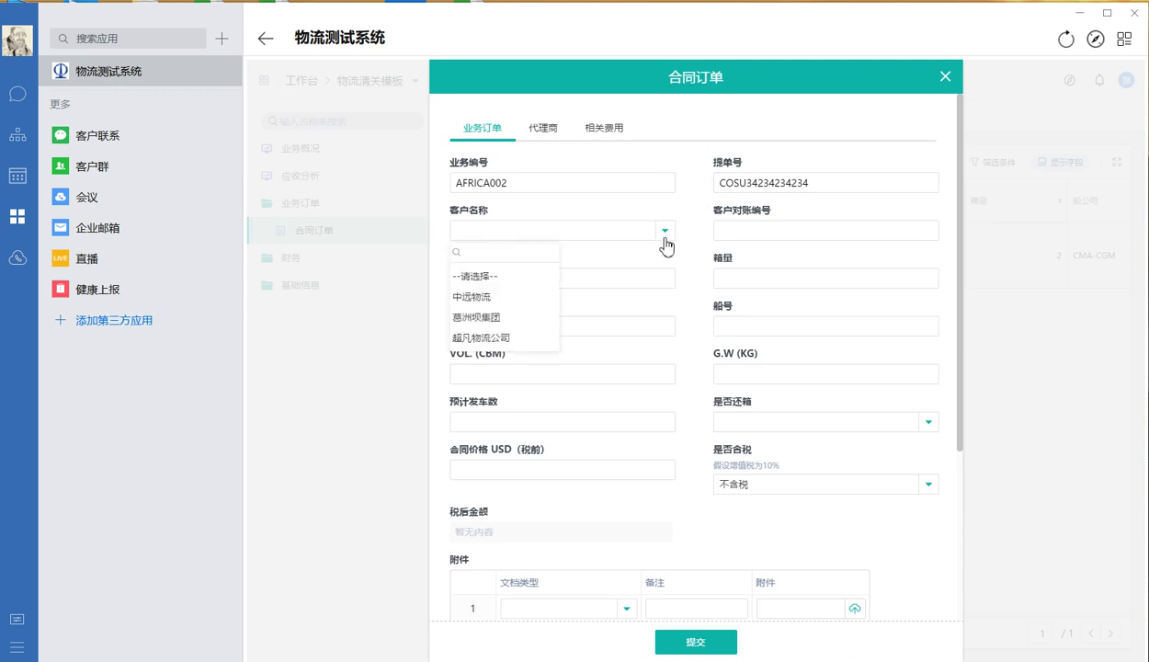
left_click(491, 318)
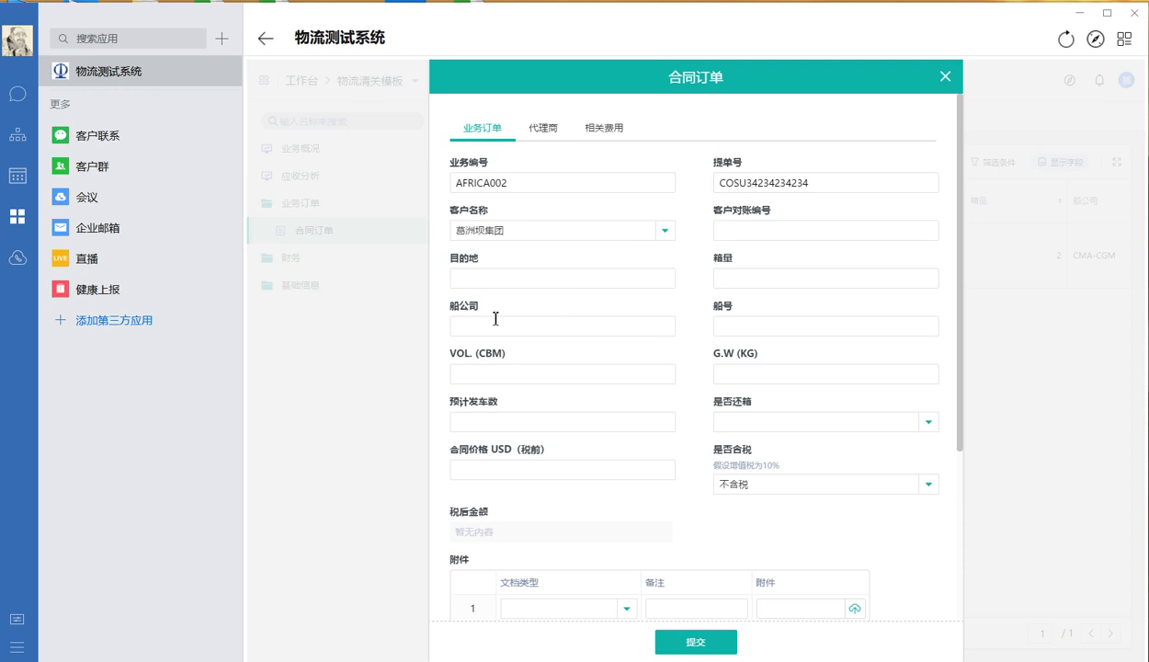
left_click(747, 234)
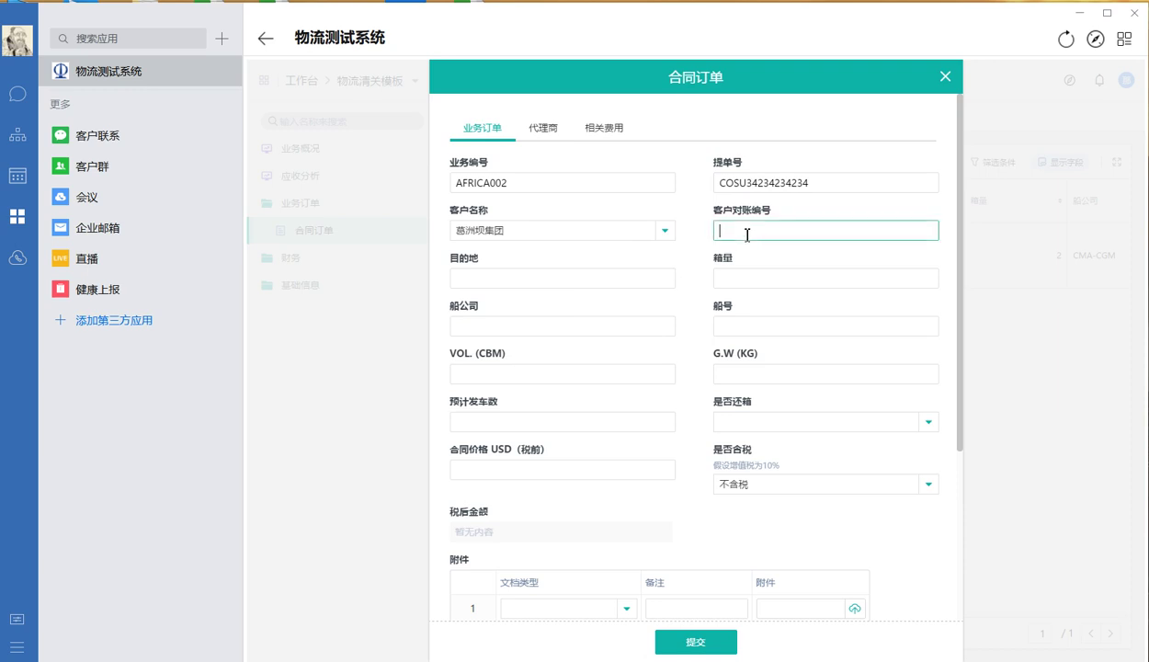
left_click(699, 246)
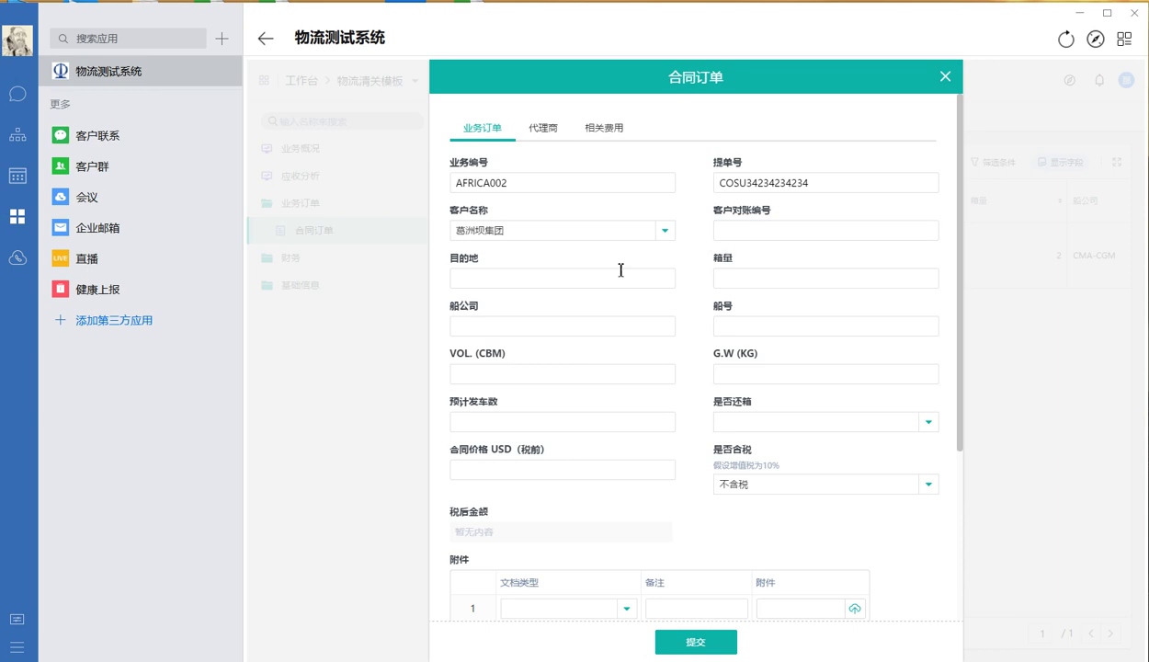
left_click(583, 277)
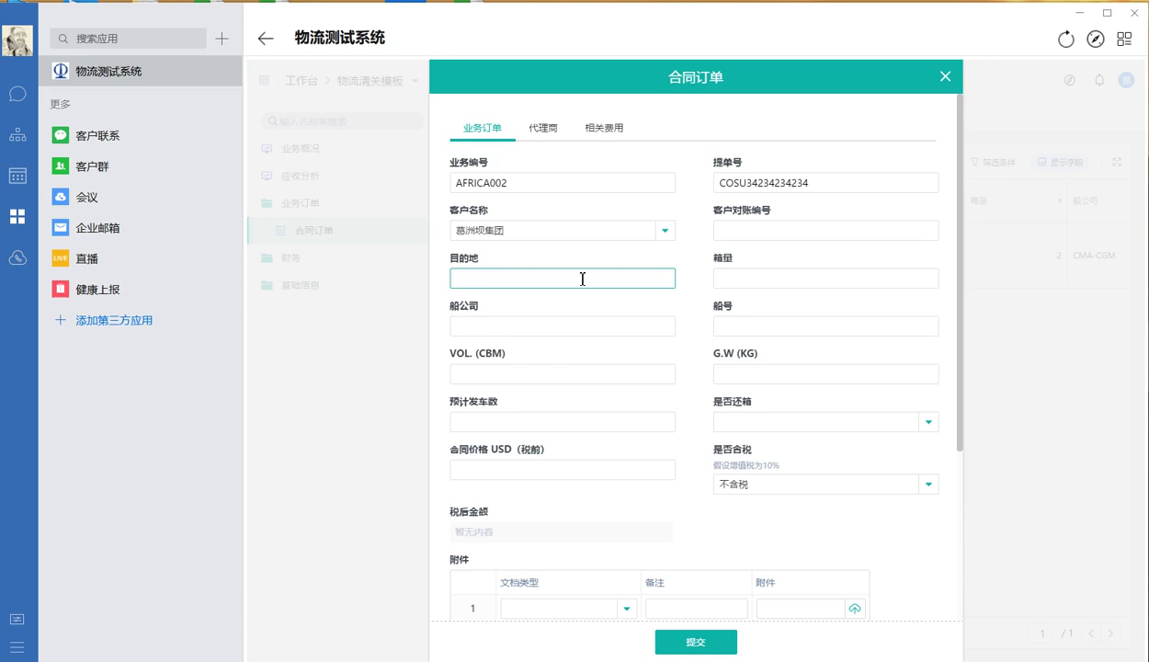
Enter shipping details: destination 刚果金, carrier CMA-CGM, vessel AAA, 1000 CBM, 2000 KG
type("刚果金")
left_click(762, 278)
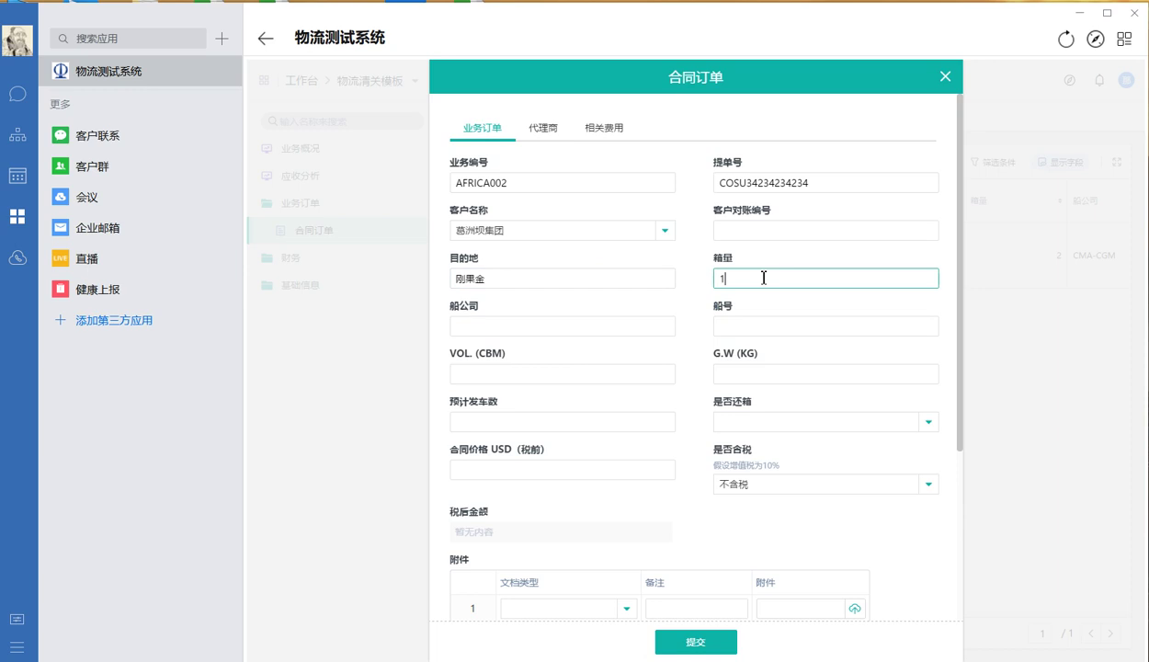
left_click(558, 327)
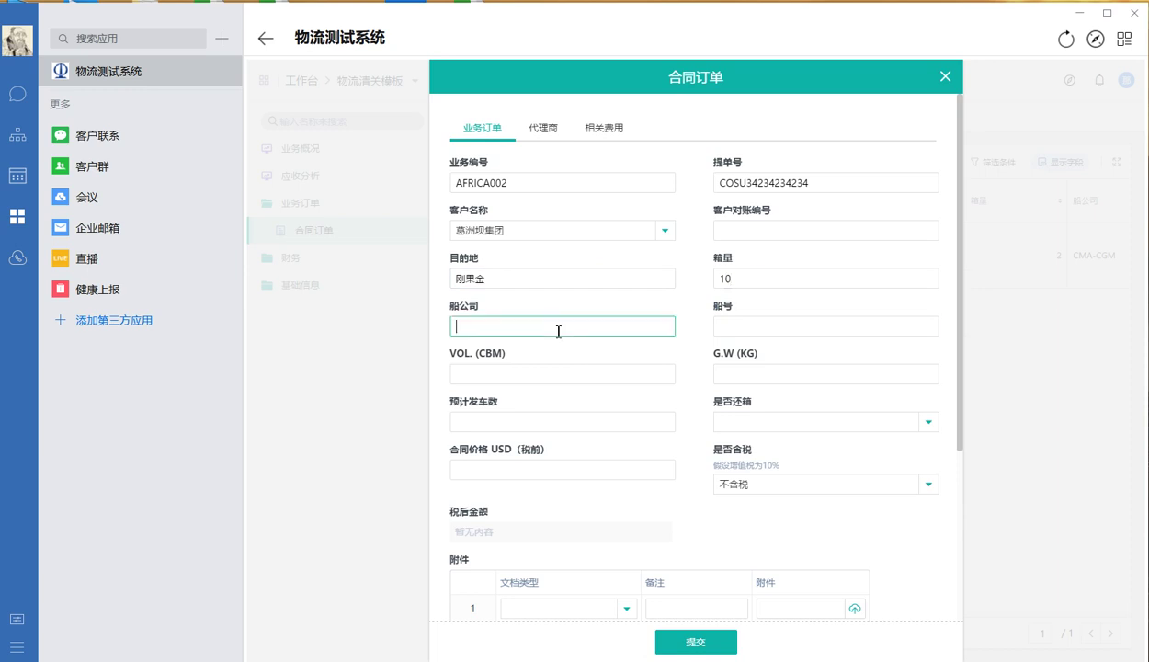
type("CMA-CGM")
left_click(743, 331)
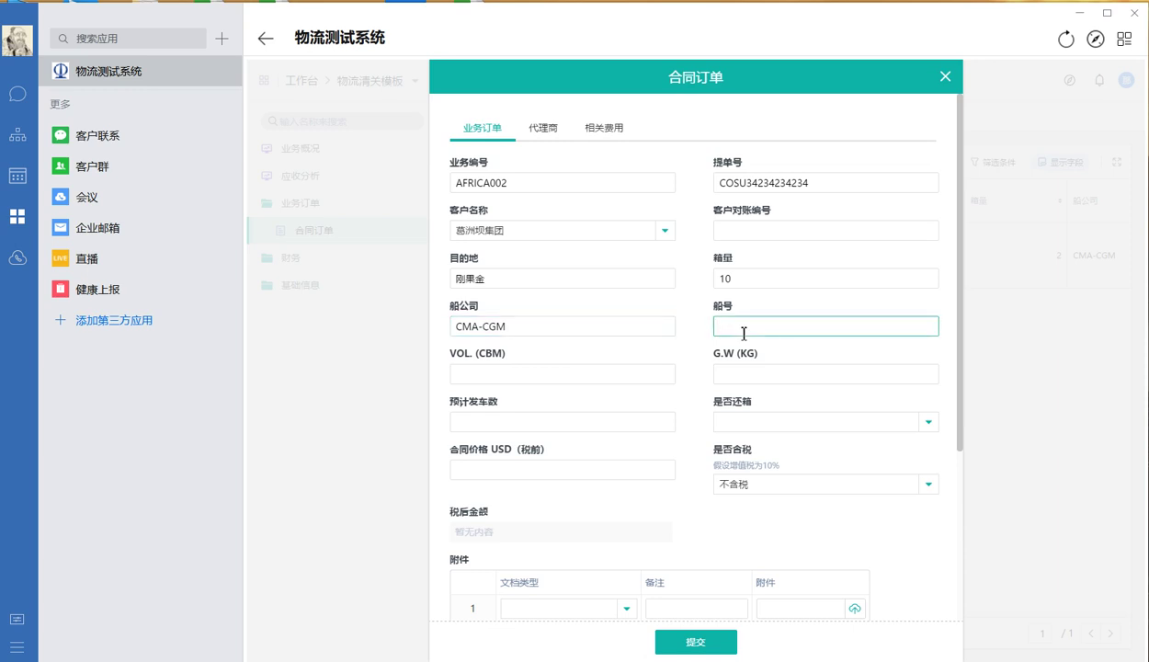
type("AAA")
left_click(542, 374)
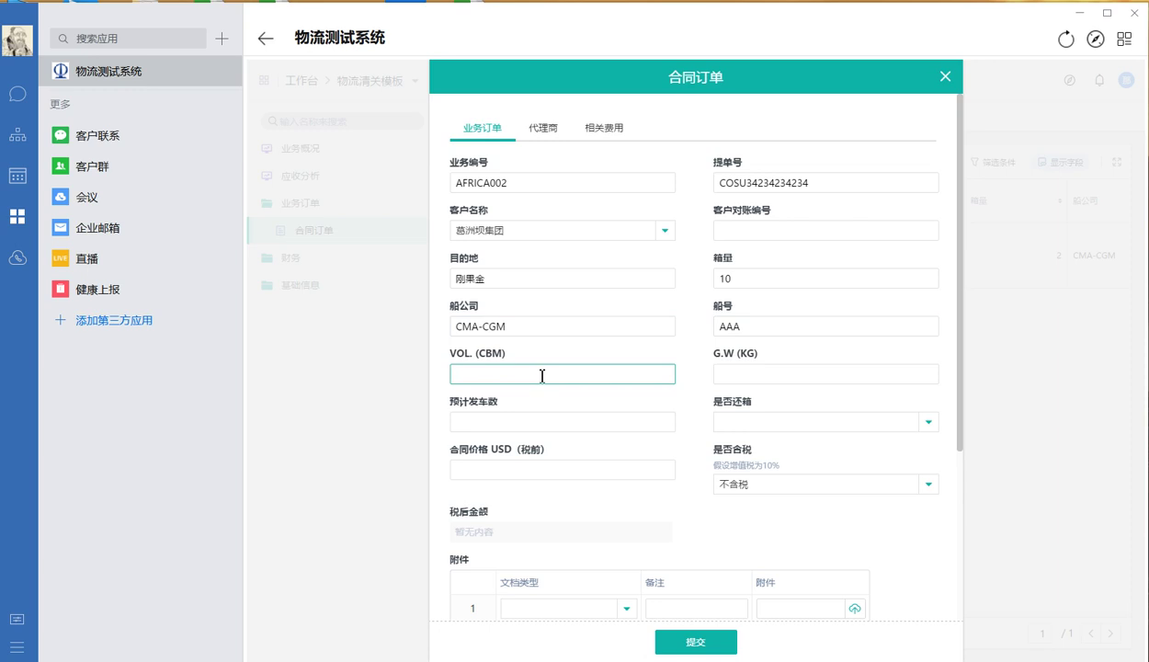
type("1000")
left_click(768, 374)
type("2000")
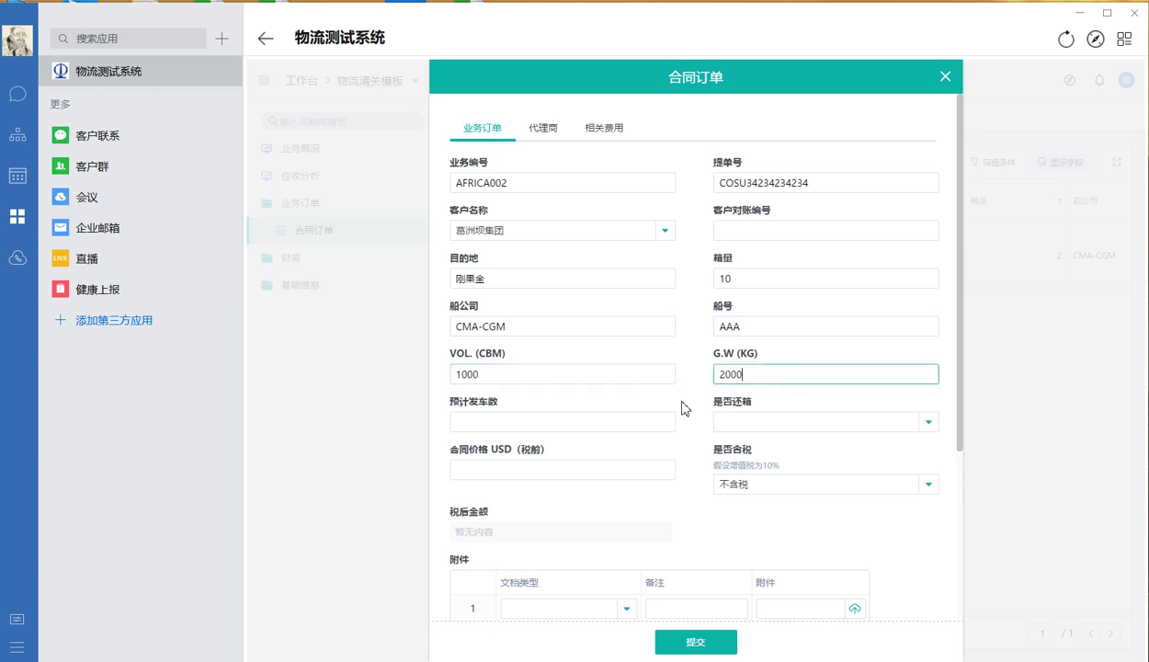
left_click(532, 423)
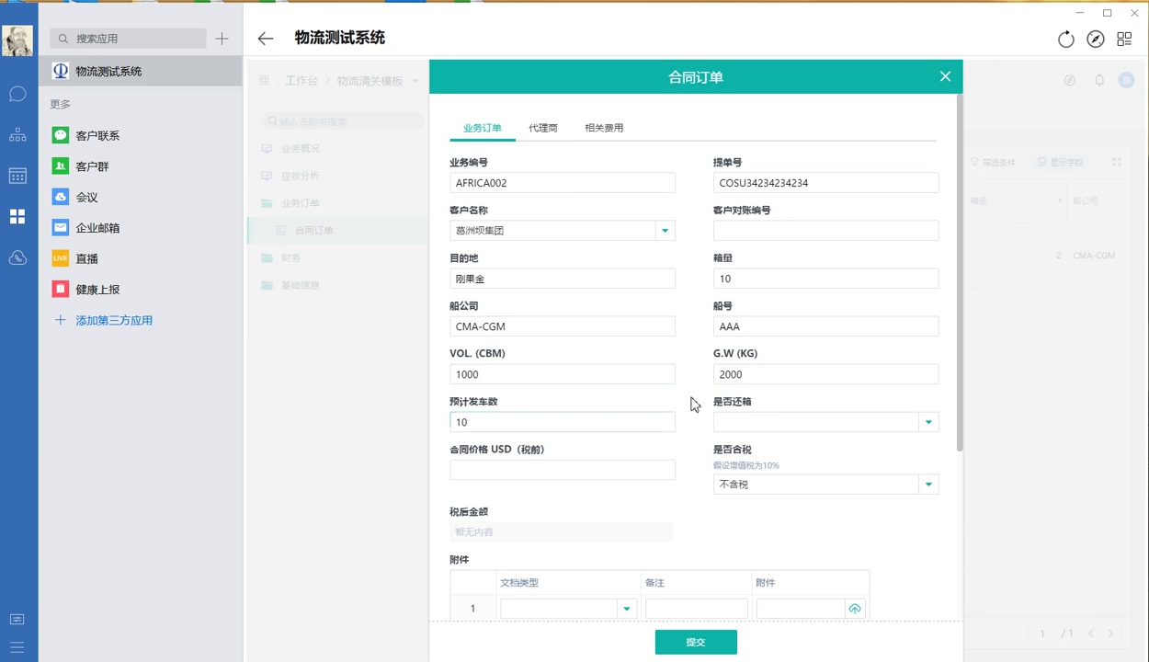
Set 是否还箱 to 否, contract price 50000 USD, and 是否含税 to 不含税
left_click(744, 424)
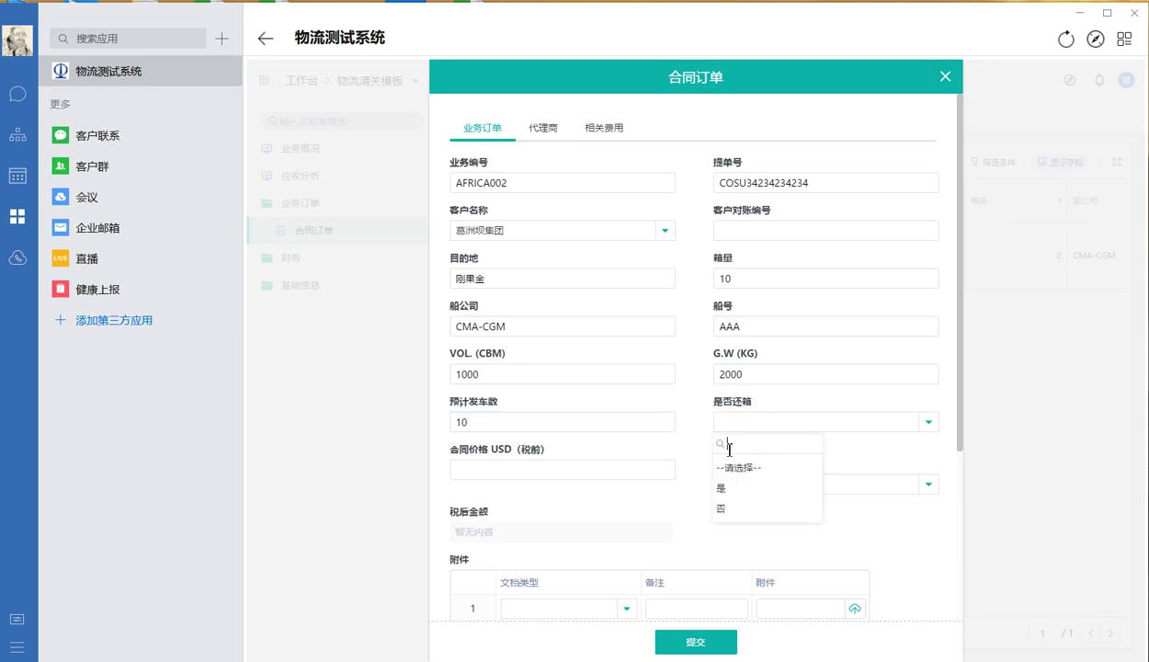
left_click(732, 511)
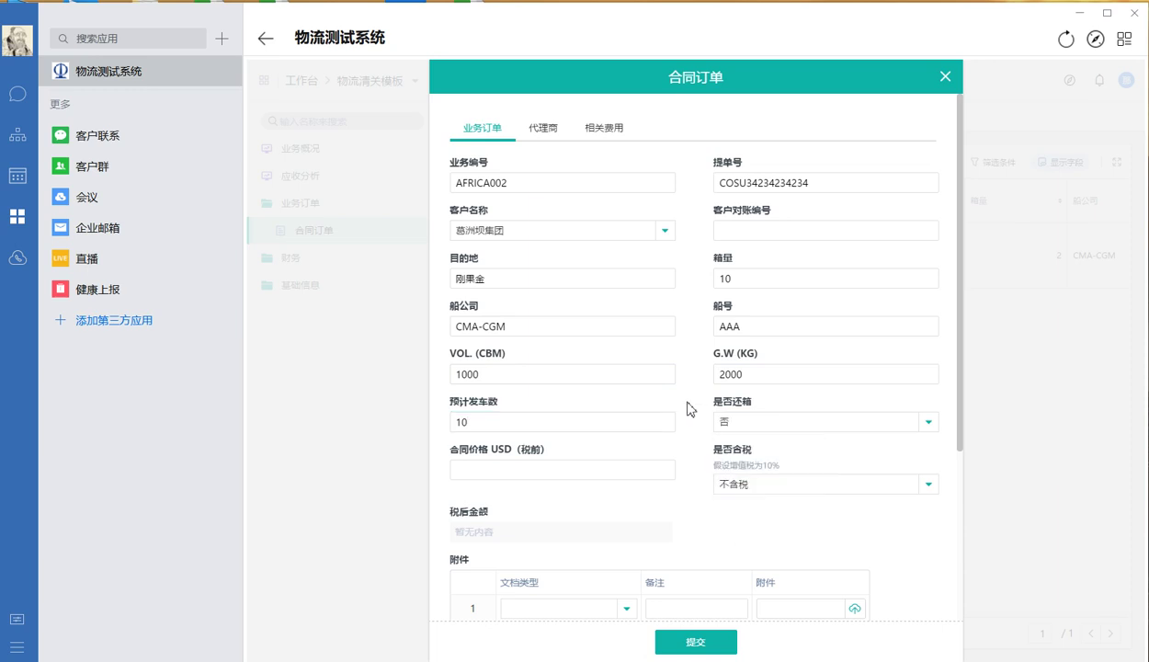
left_click(522, 473)
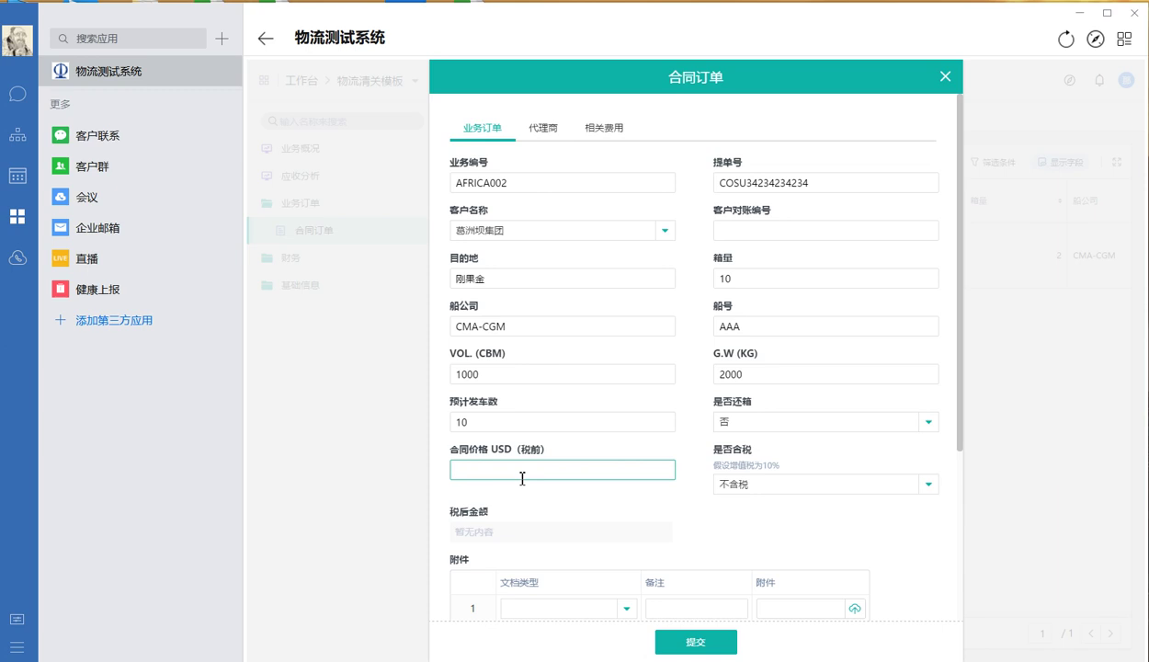
type("50000")
left_click(636, 513)
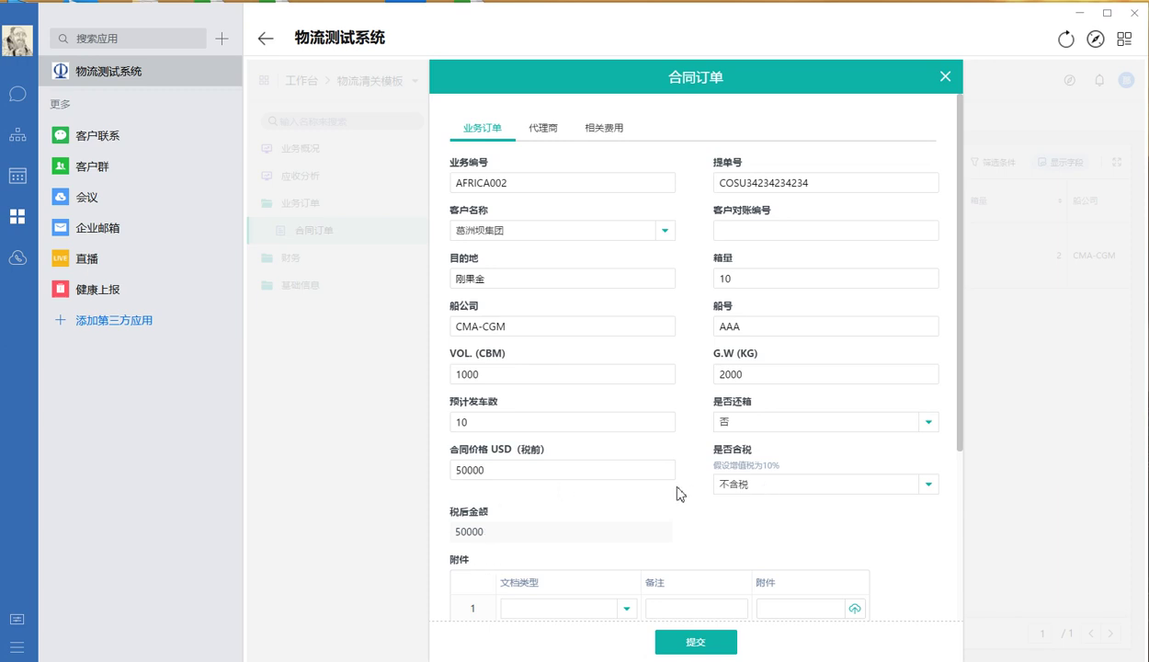
left_click(779, 484)
left_click(753, 550)
left_click(741, 484)
left_click(732, 570)
Set the attachment's document type to 清关提单
scroll(761, 490, "down", 3)
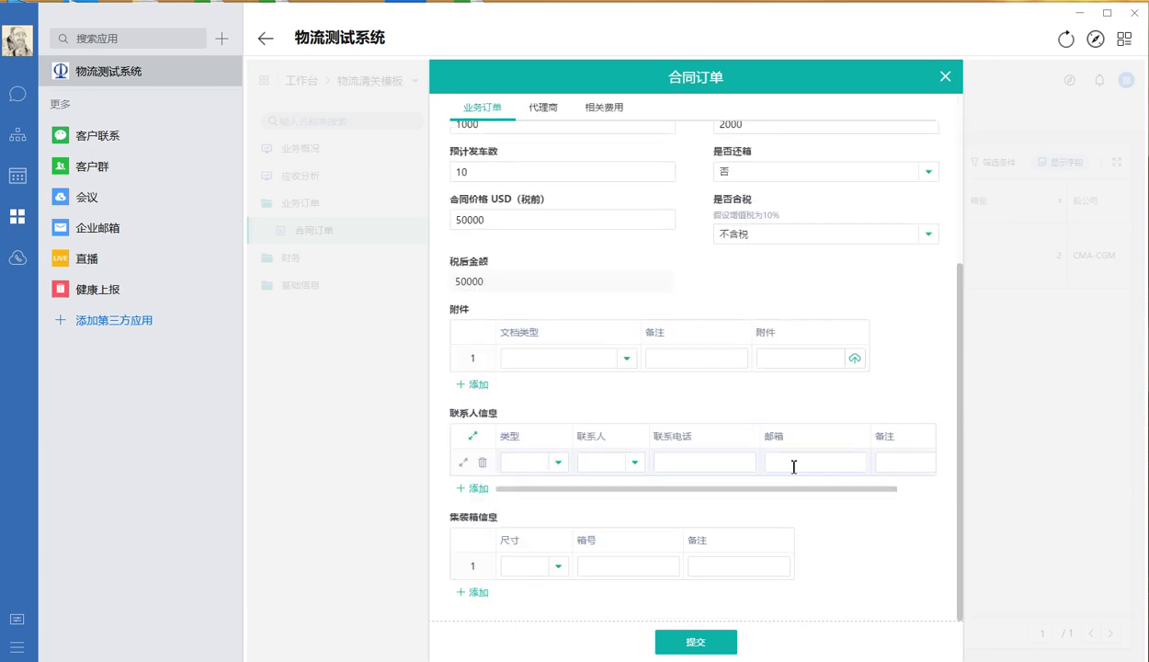
left_click(543, 359)
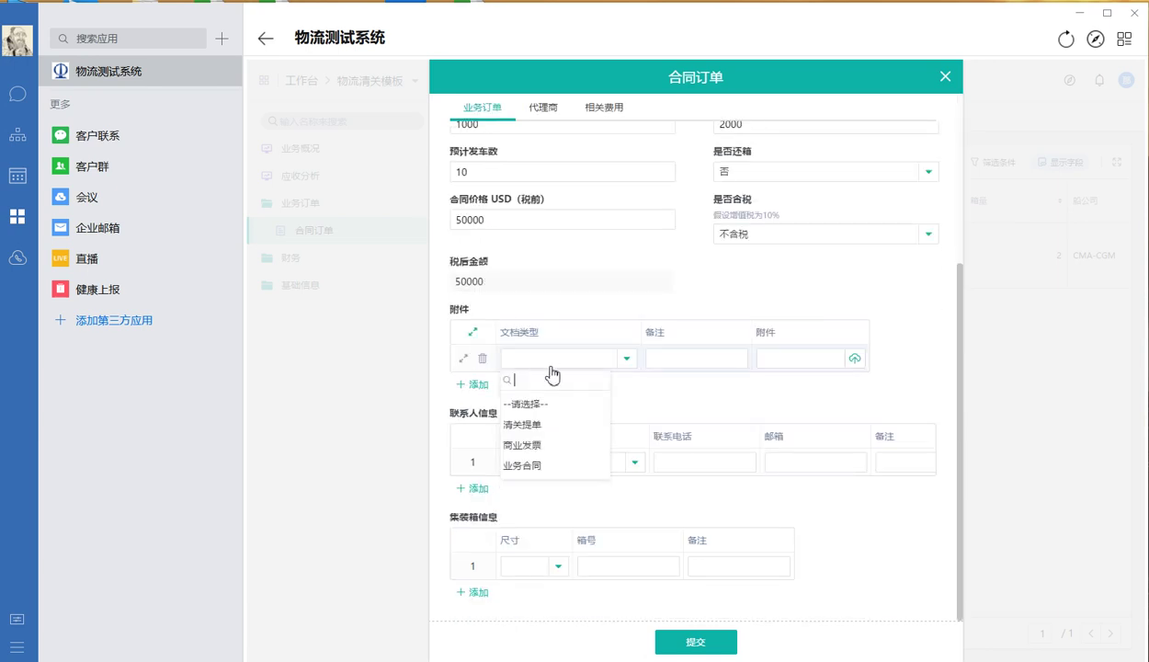
left_click(545, 467)
left_click(694, 357)
left_click(785, 362)
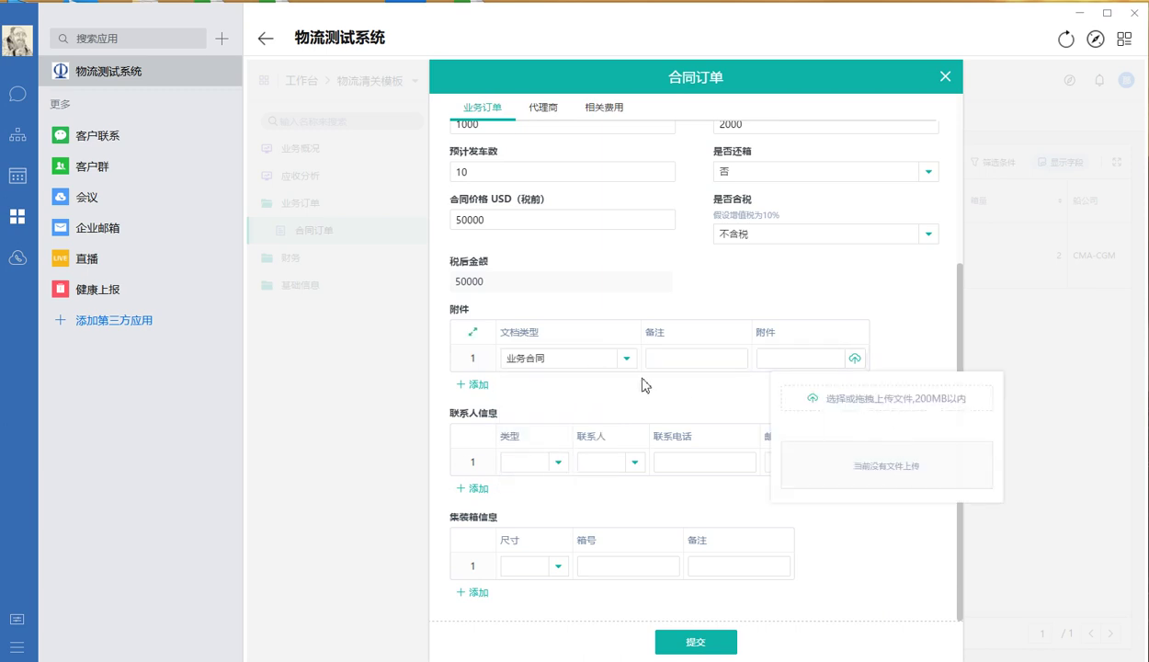
left_click(595, 360)
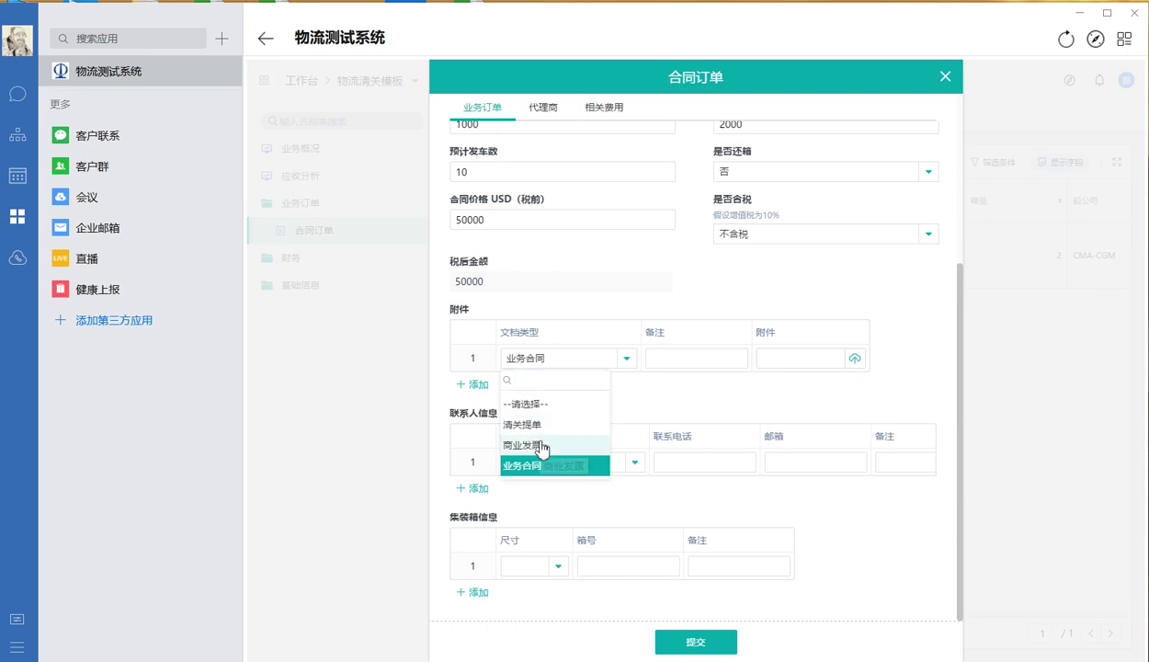
left_click(540, 447)
left_click(610, 360)
left_click(552, 421)
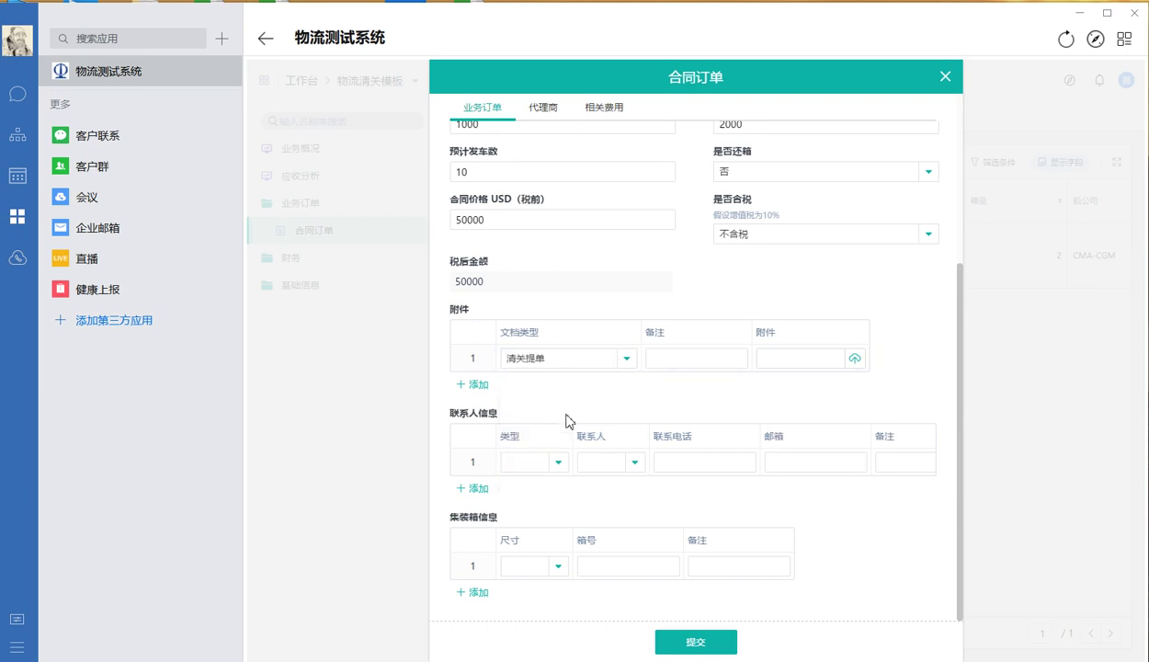
Add a 收货人 contact row and pick the contact person, auto-filling phone and e-mail
left_click(555, 461)
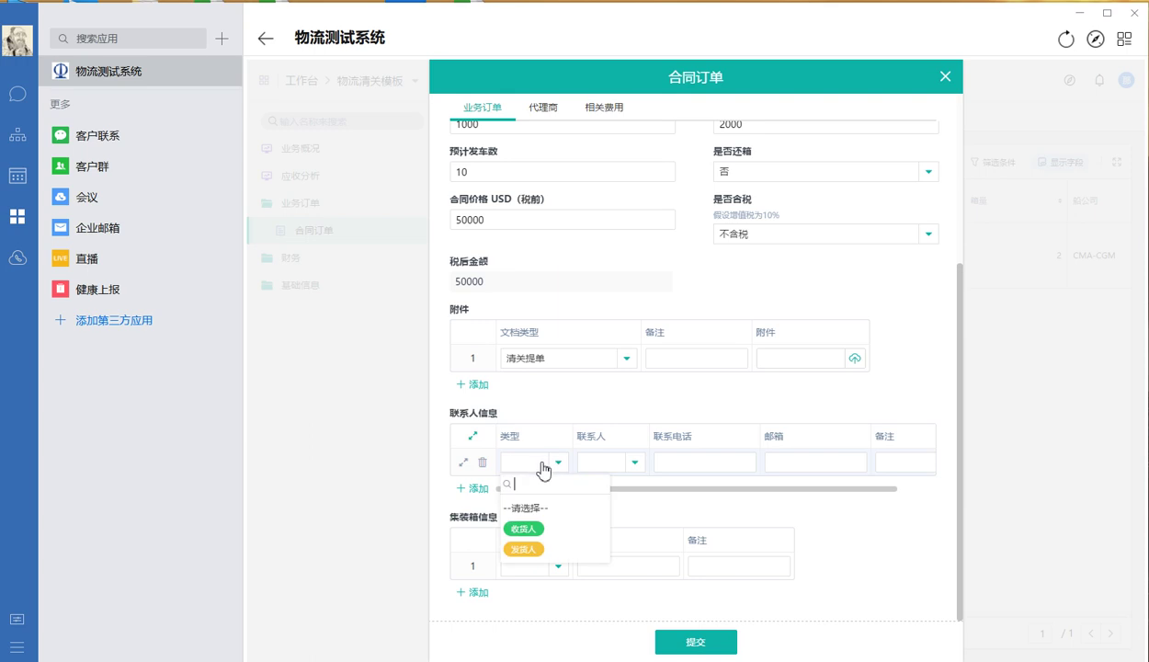
left_click(544, 530)
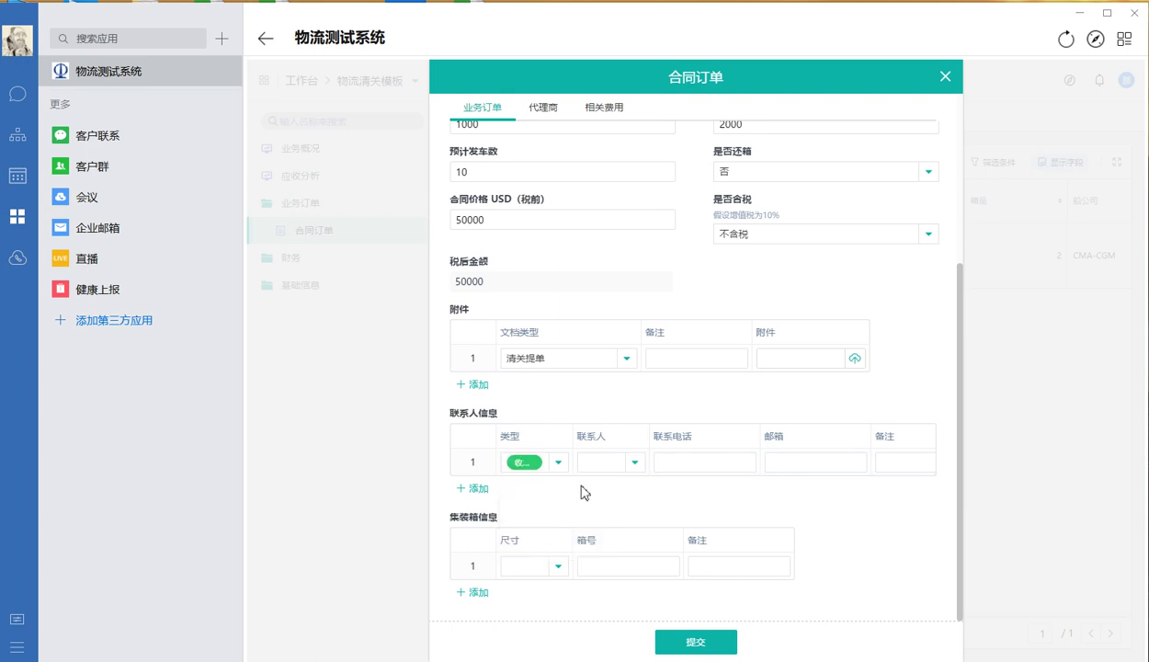
left_click(602, 465)
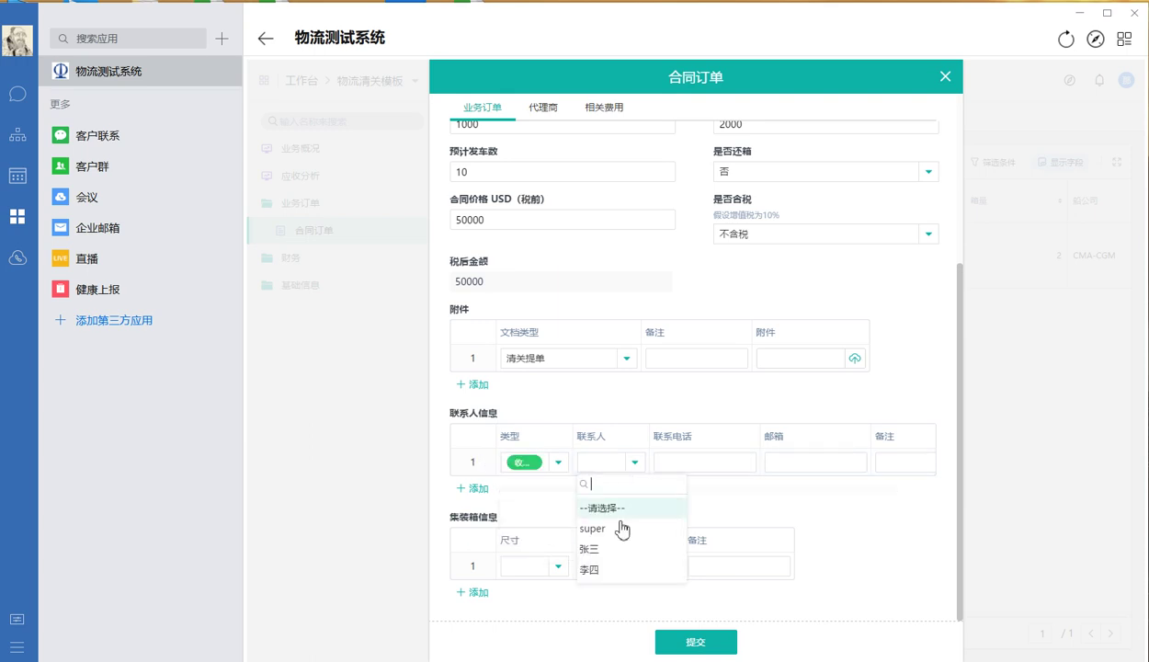
left_click(607, 569)
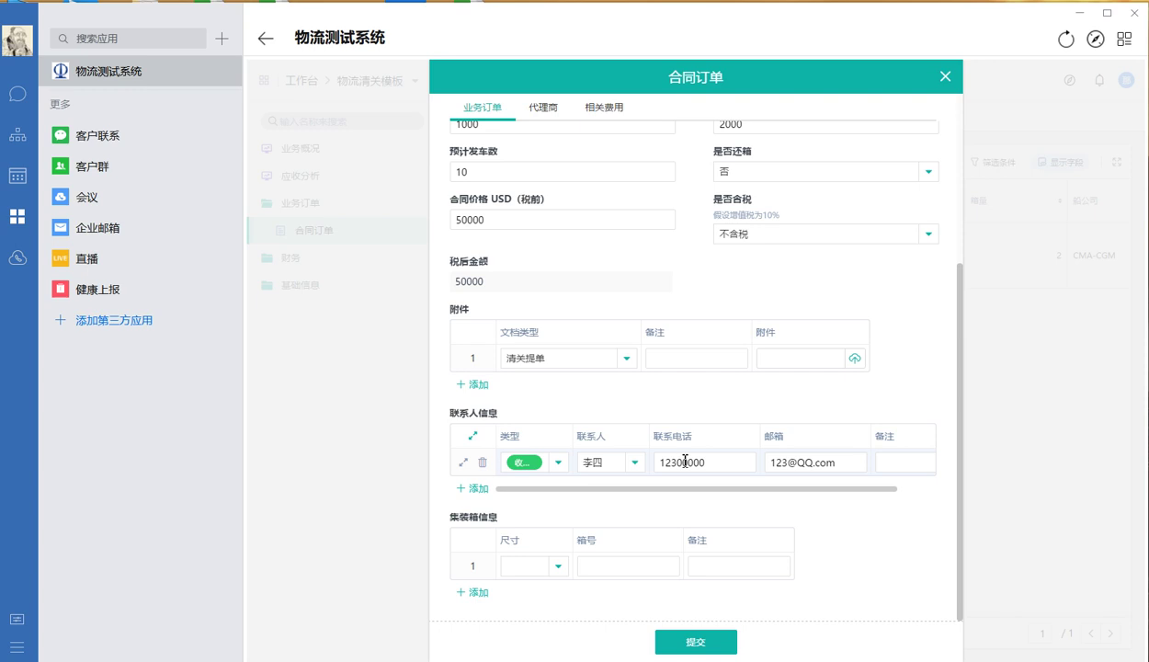
Set the first container to size 20 with number SA123123
left_click(887, 465)
left_click(517, 568)
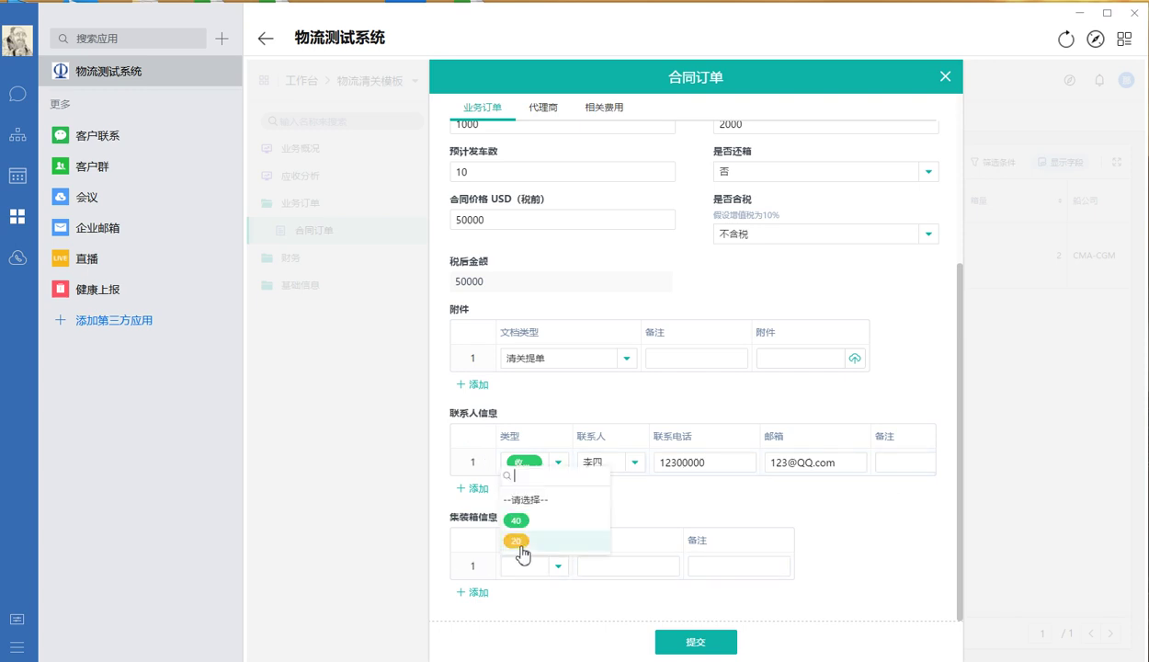
left_click(519, 546)
left_click(606, 563)
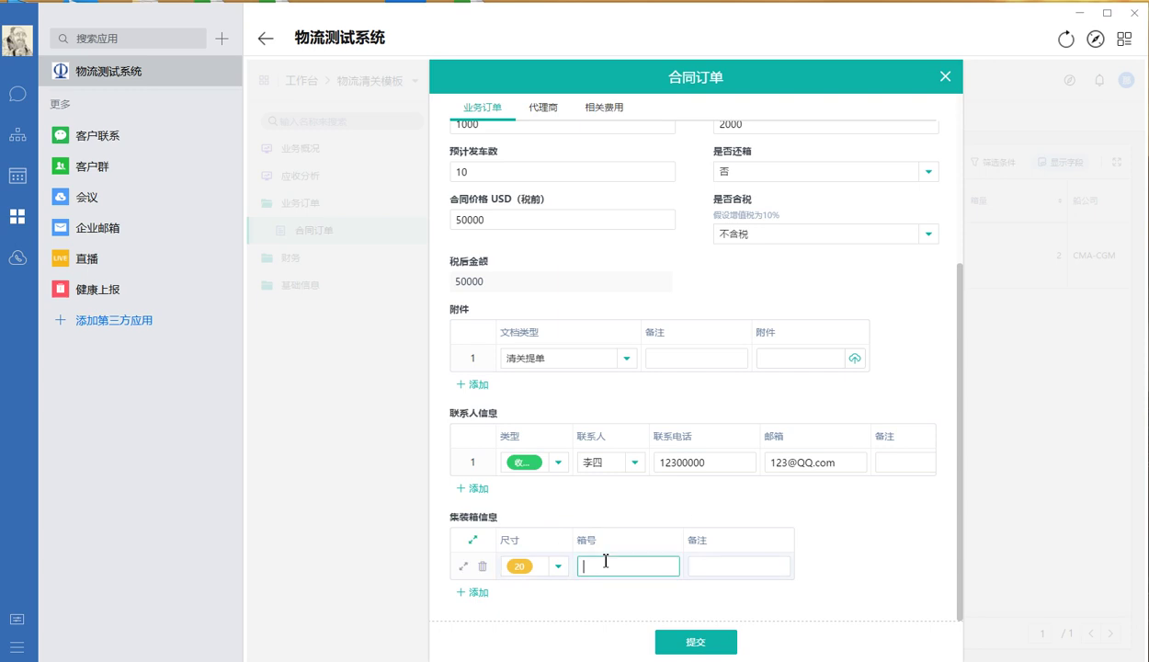
type("SA123123")
Add a second container of size 40 with number SA698898
left_click(474, 592)
left_click(531, 593)
left_click(516, 537)
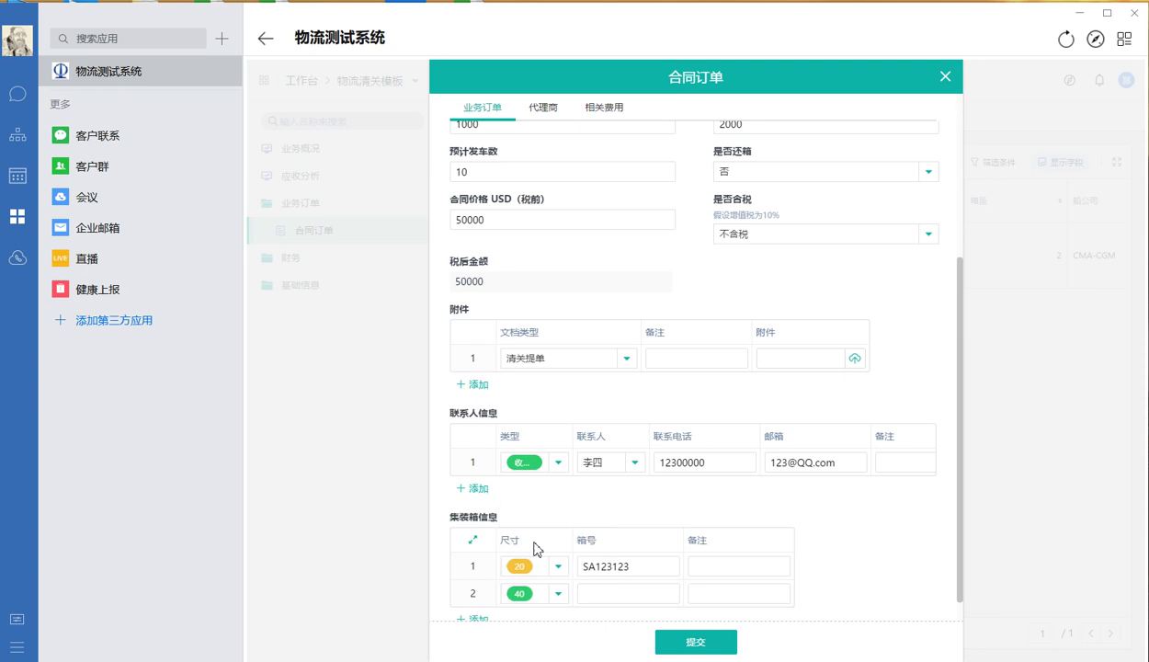
left_click(596, 591)
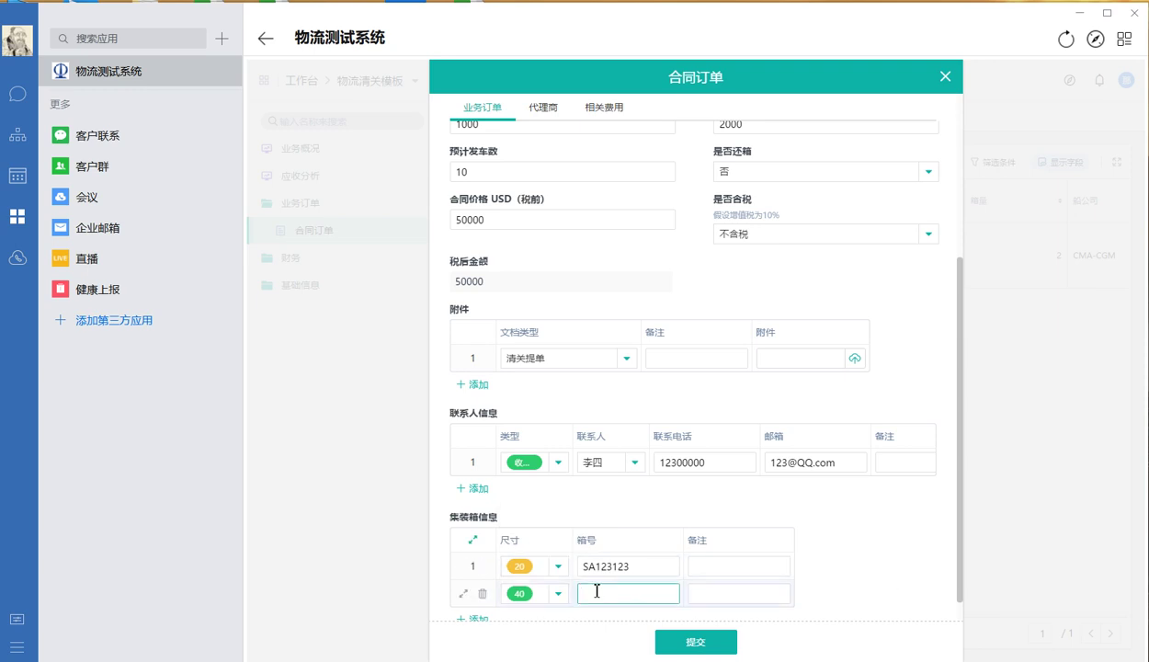
left_click_drag(630, 602, 494, 606)
key("BackSpace")
type("SA6988")
left_click(846, 546)
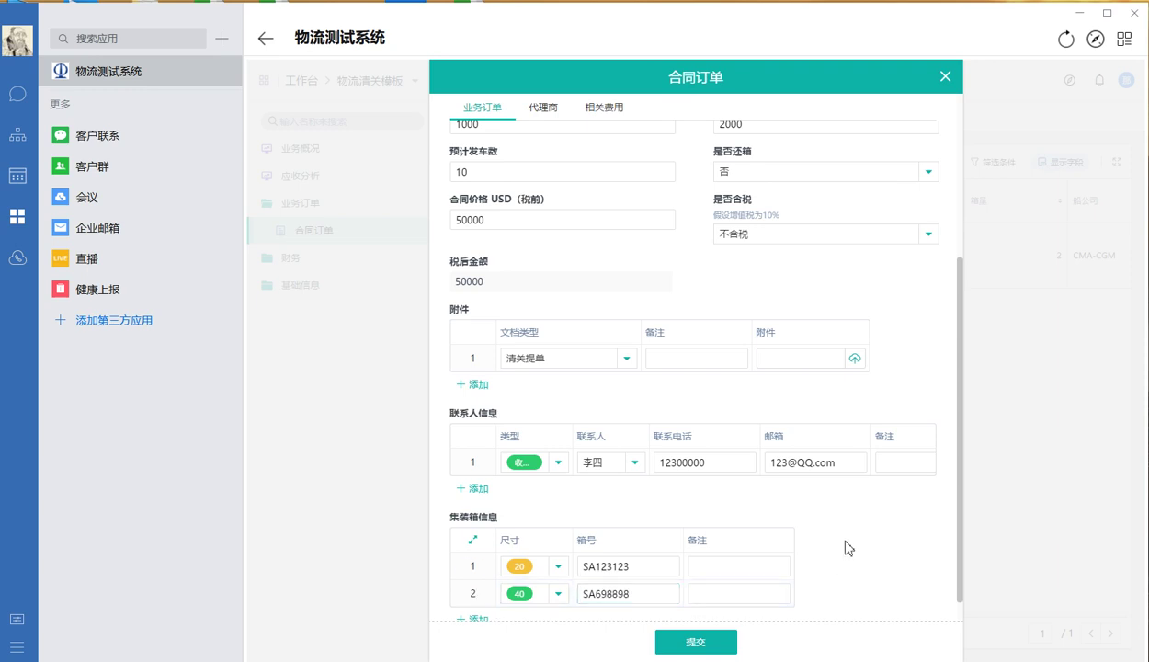
Add a third container of size 40 with number SA698899
scroll(846, 545, "down", 1)
left_click(479, 592)
left_click(526, 593)
left_click(525, 544)
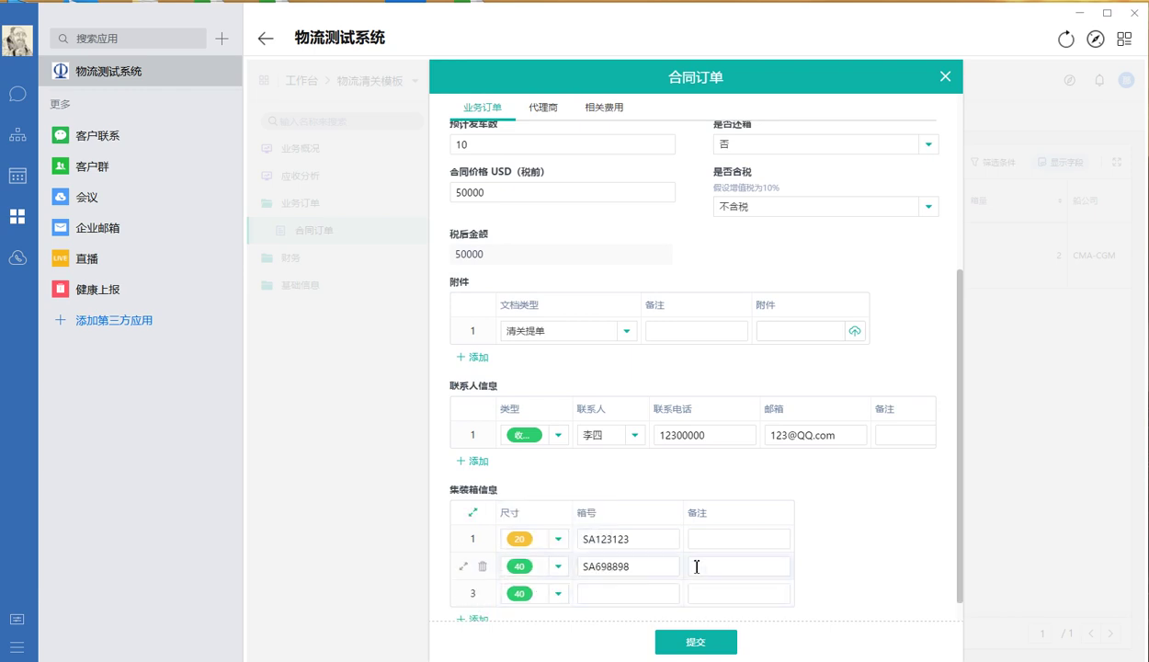
double_click(622, 563)
key("ctrl+c")
left_click(676, 593)
key("ctrl+v")
left_click(838, 542)
left_click(643, 593)
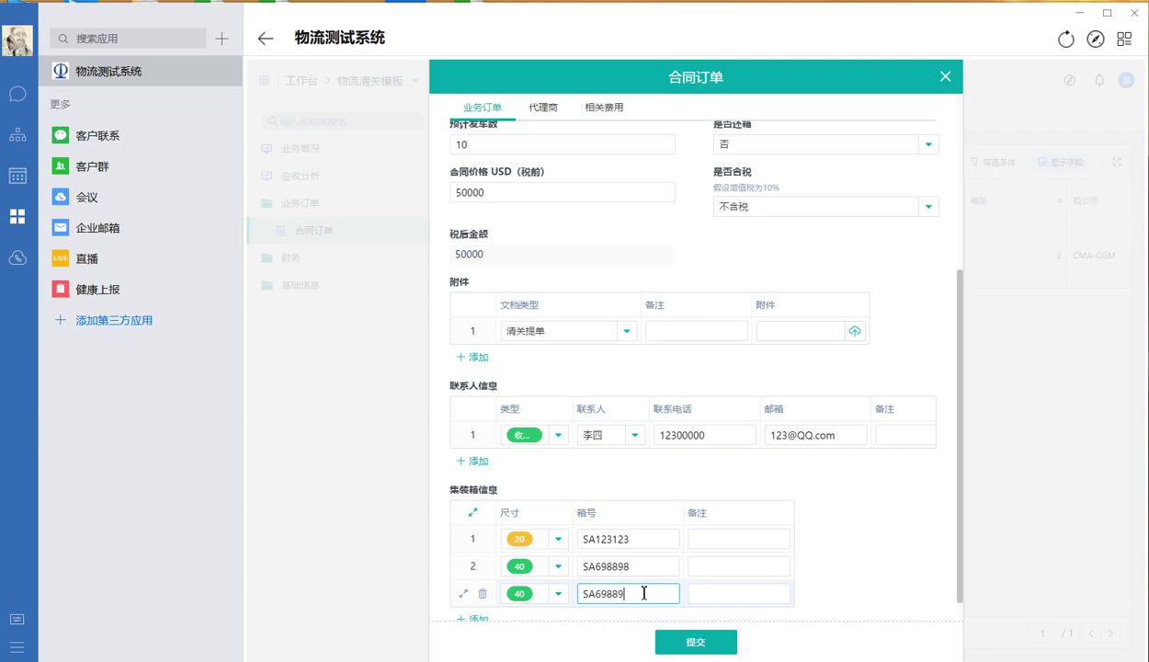
left_click(839, 564)
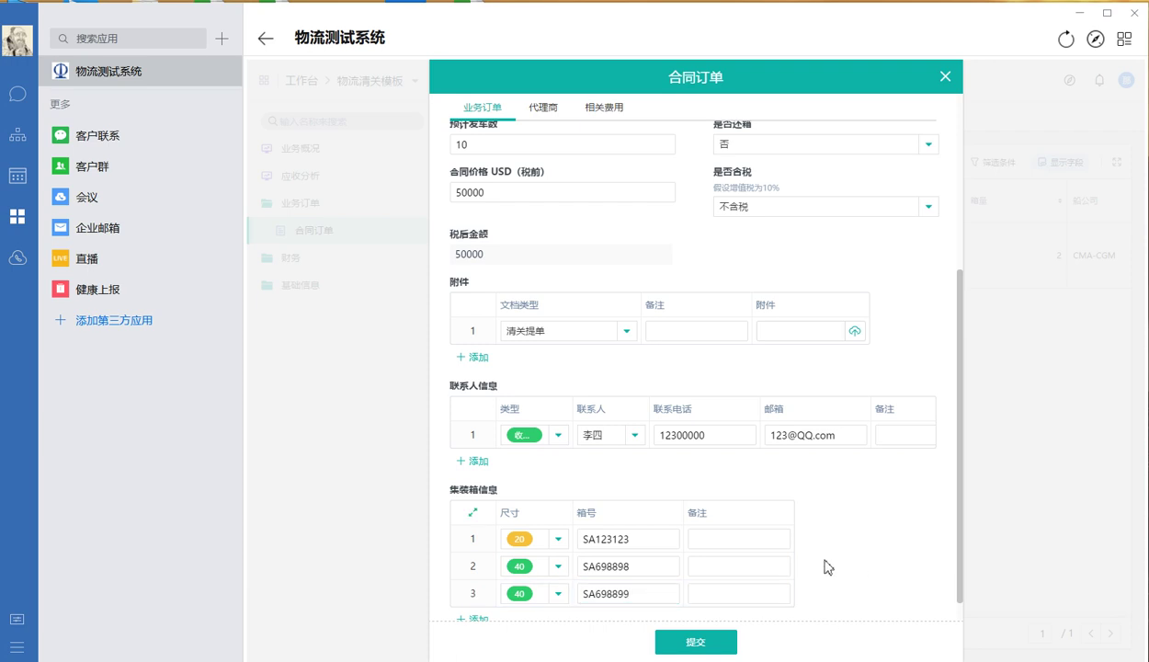
scroll(821, 565, "up", 3)
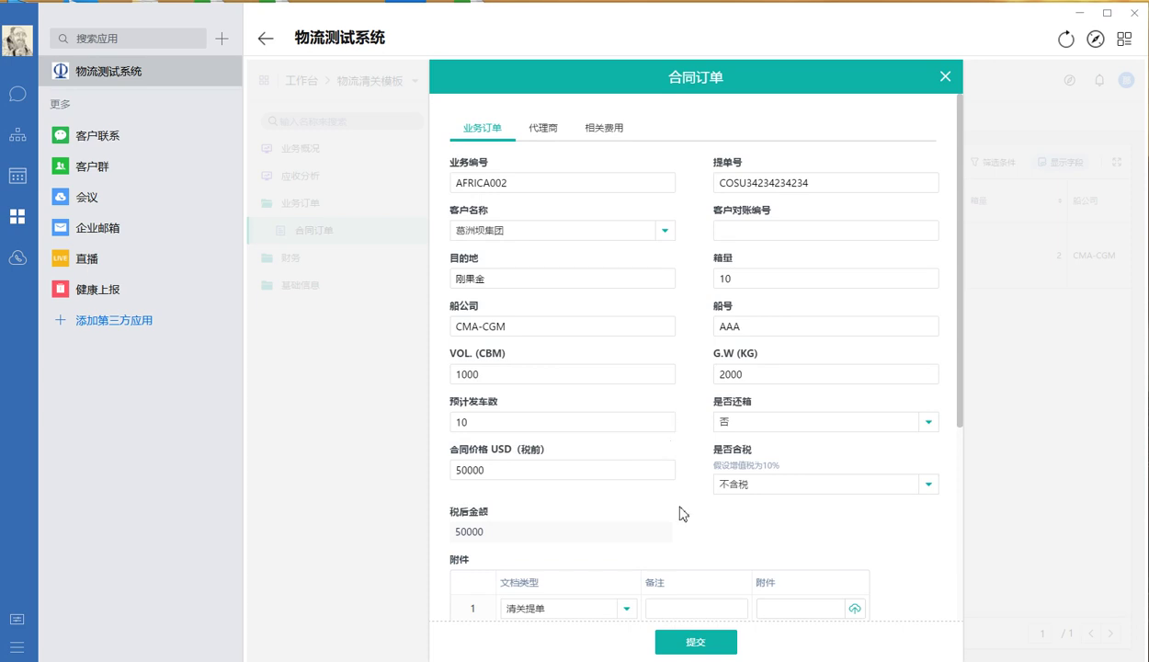
Submit the AFRICA002 order, then open its saved record and scroll through the details
left_click(694, 643)
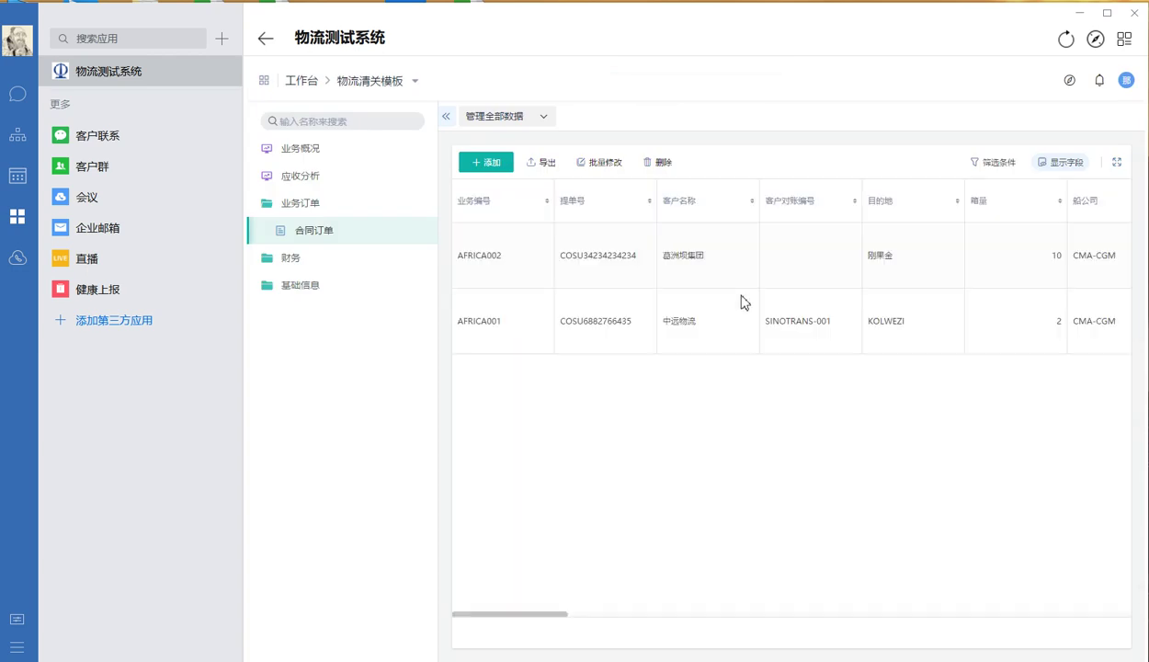
left_click(821, 283)
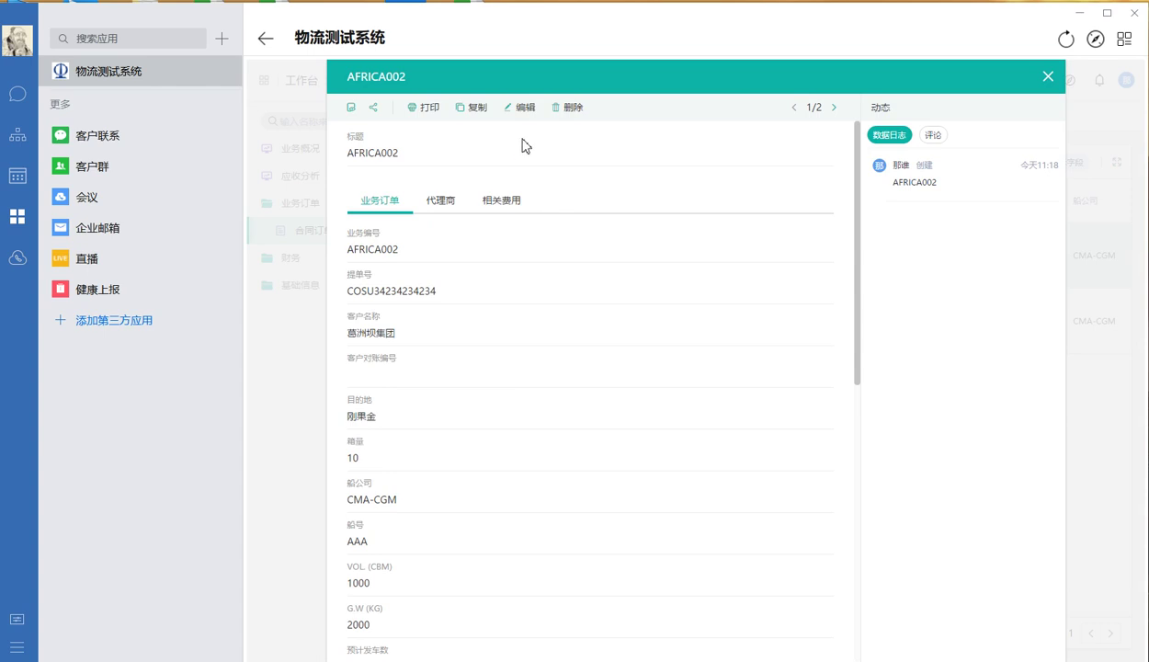
scroll(507, 349, "down", 10)
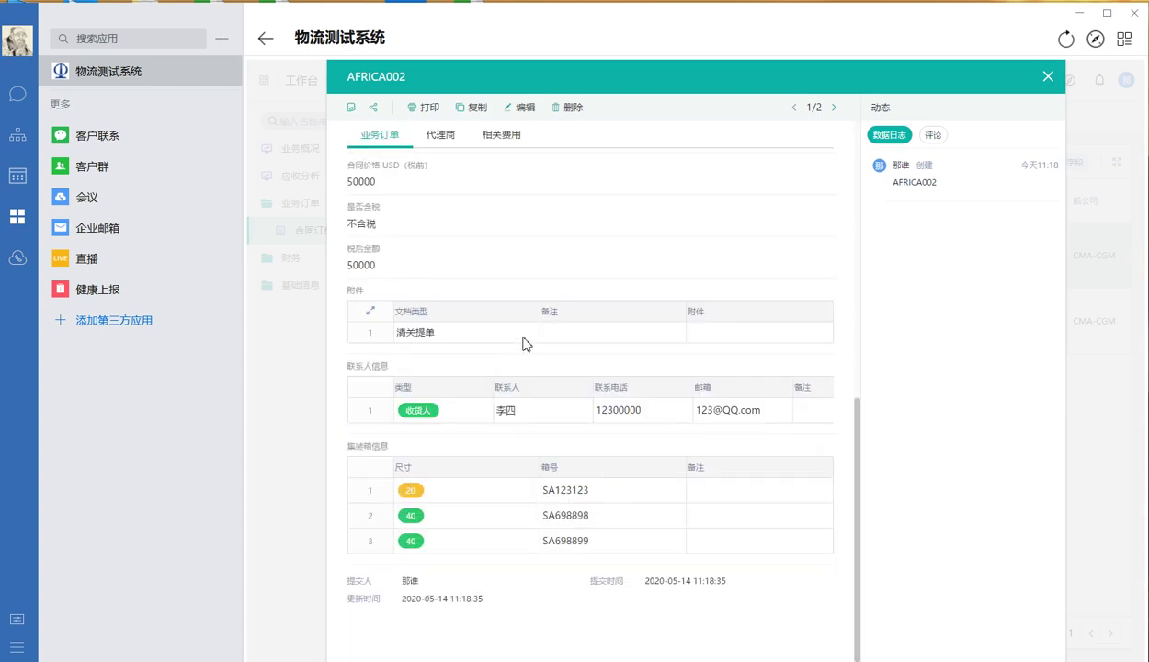
scroll(523, 340, "up", 10)
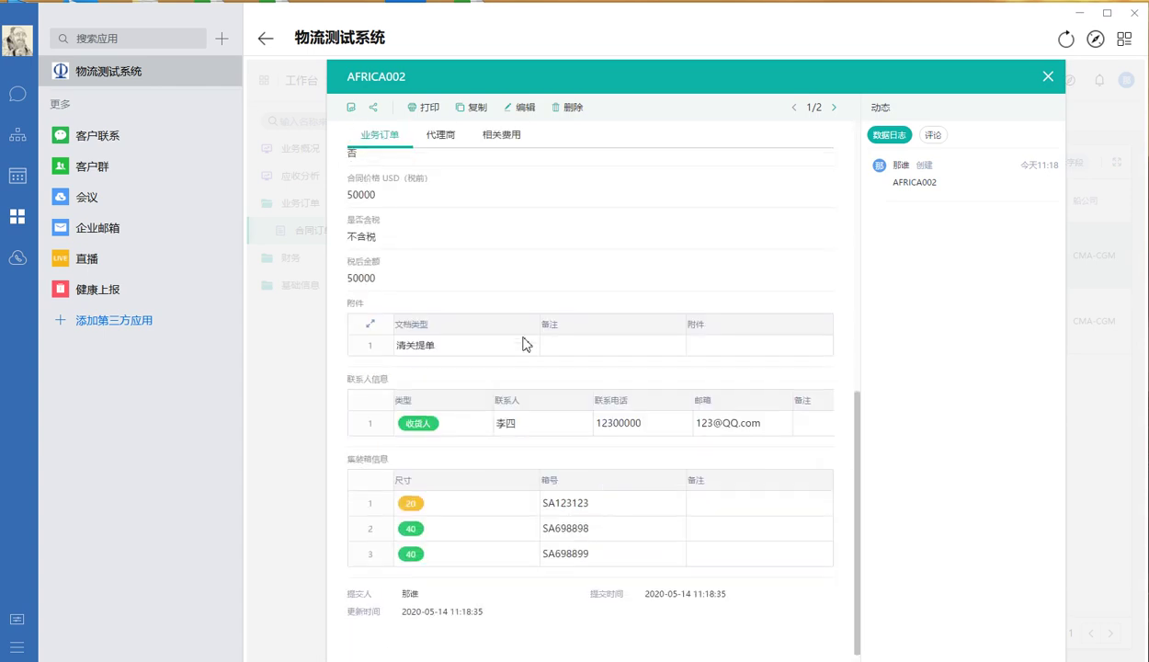
Add 超凡物流公司 as customs-clearance agent with a 15000 pre-tax clearance fee
left_click(520, 109)
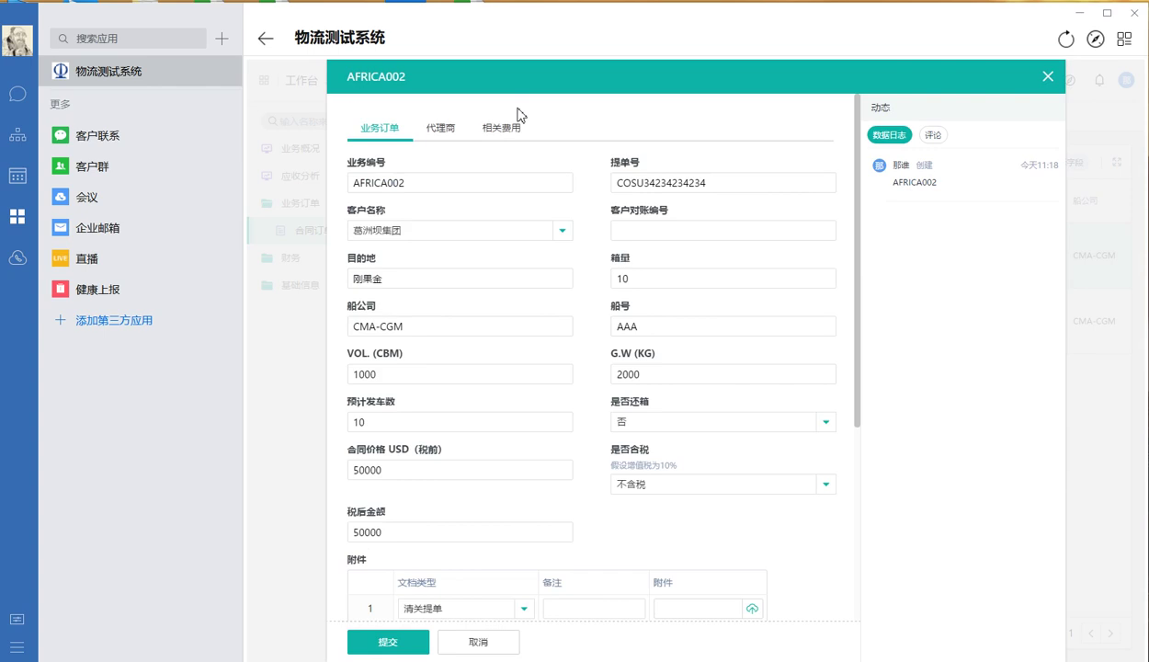
left_click(455, 134)
left_click(372, 212)
left_click(457, 213)
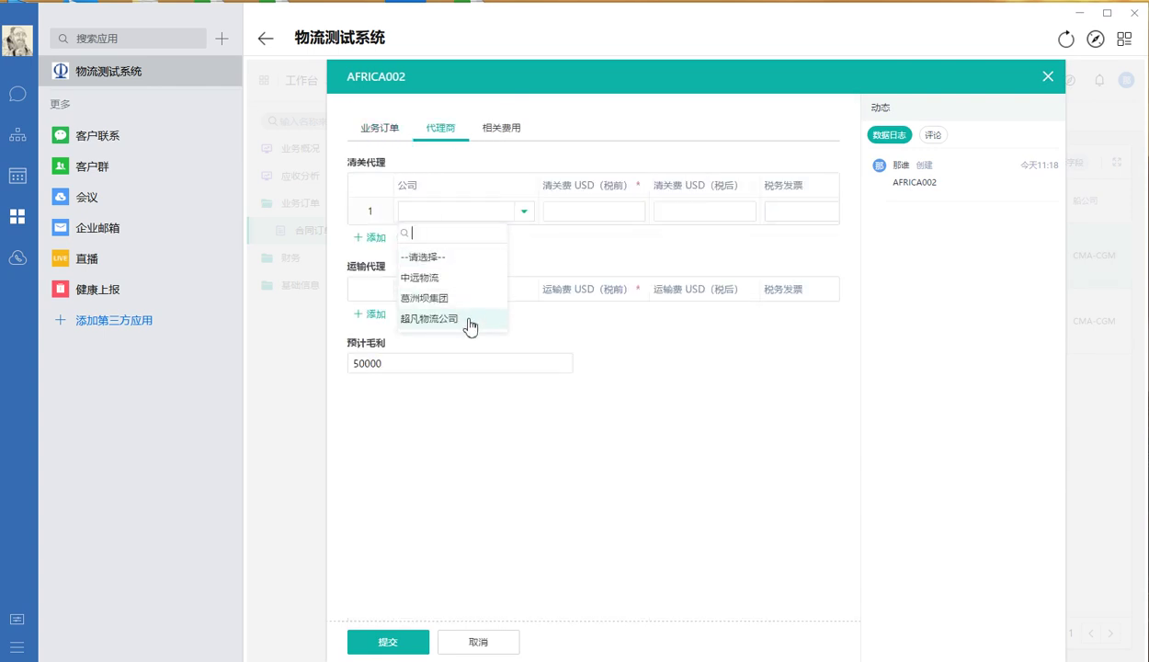
left_click(468, 318)
left_click(611, 211)
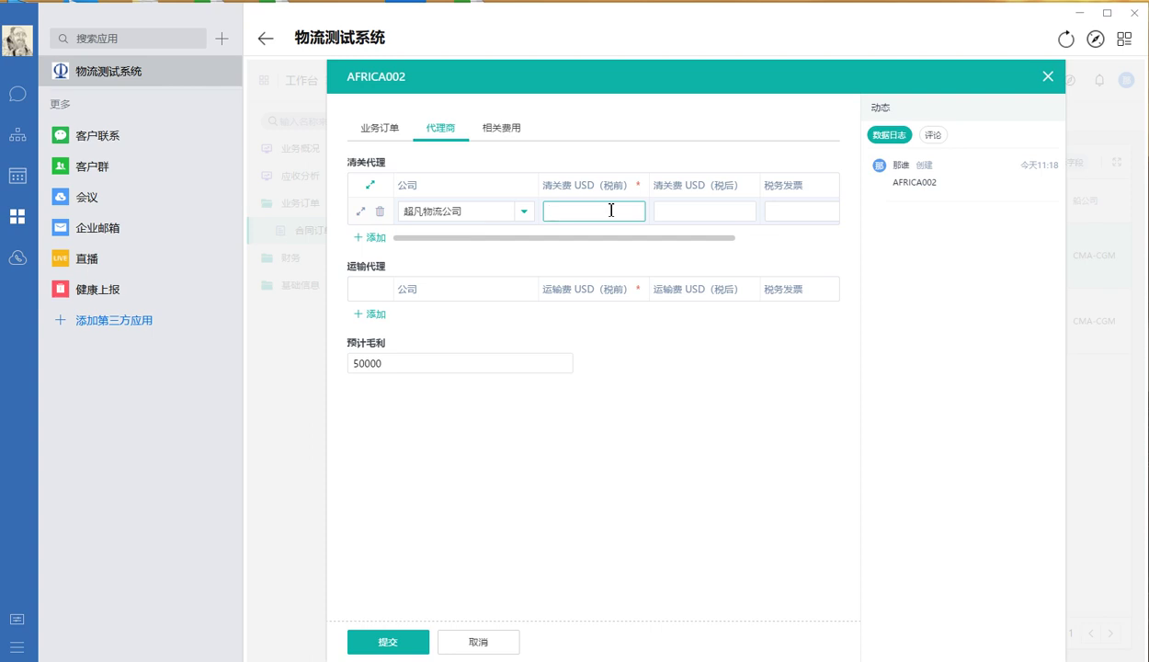
type("0000")
left_click(645, 414)
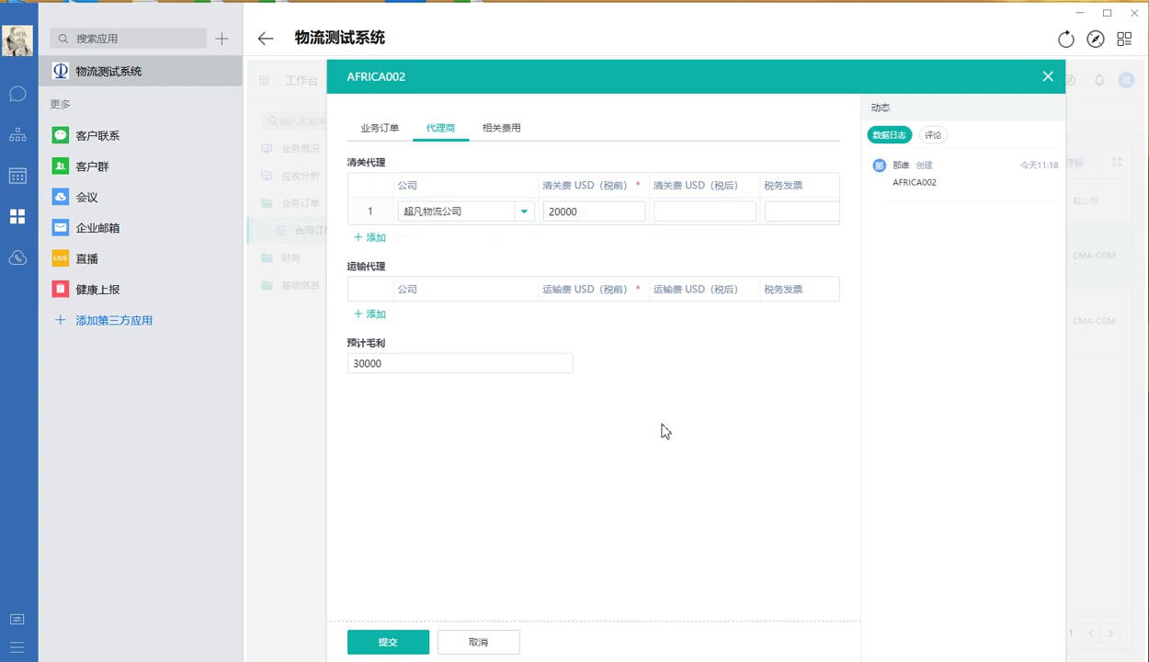
left_click(553, 210)
key("BackSpace")
type("15")
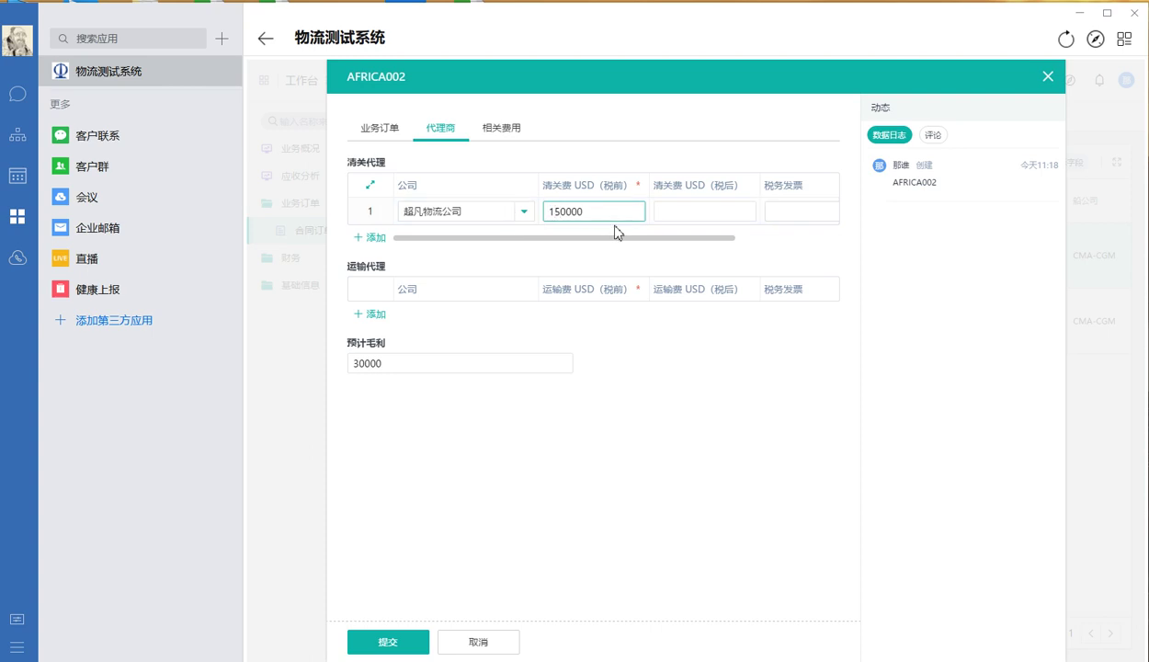
key("BackSpace")
left_click(618, 340)
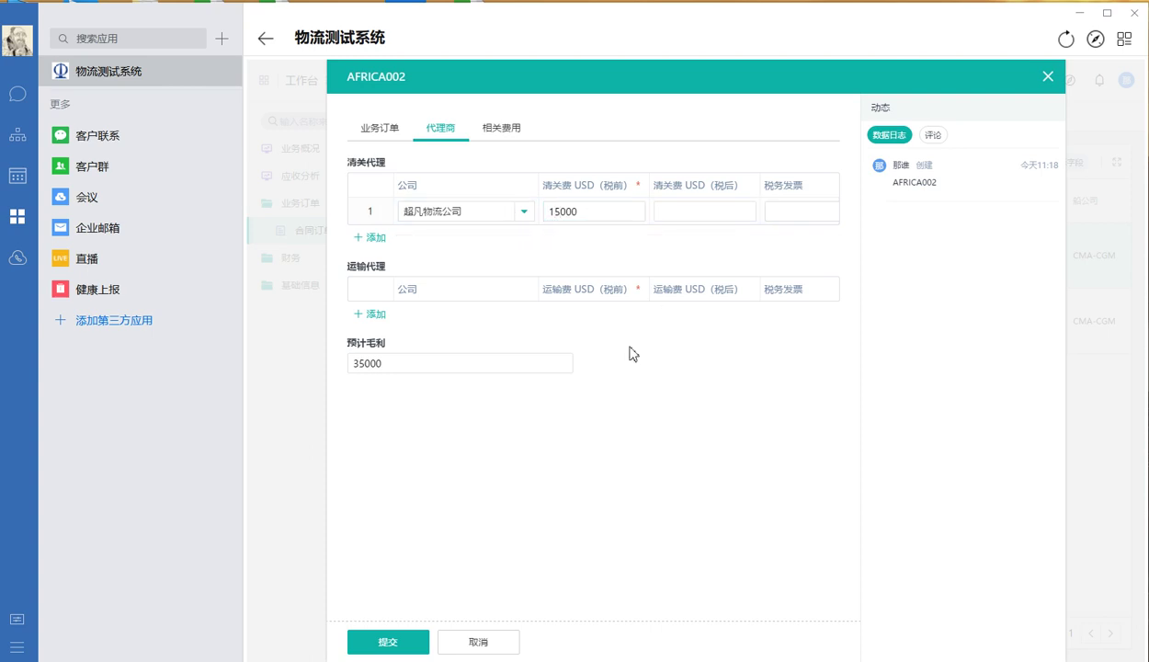
Add 超凡物流公司 as transport agent with a 25000 pre-tax freight fee
left_click(372, 313)
left_click(470, 315)
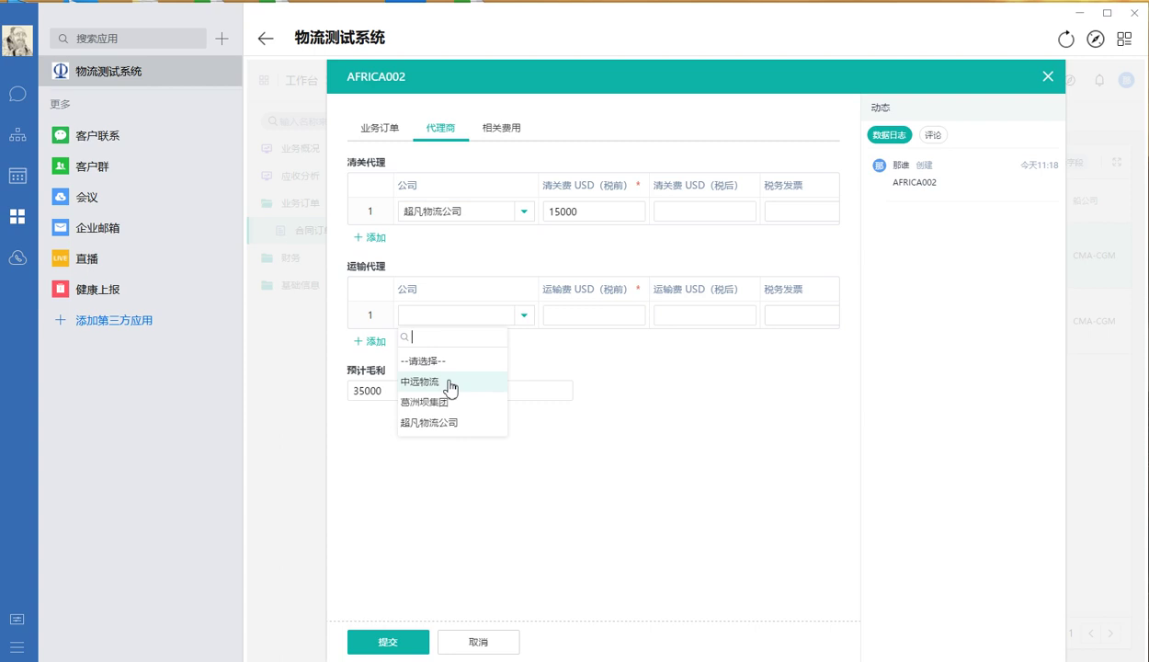
left_click(451, 421)
left_click(624, 316)
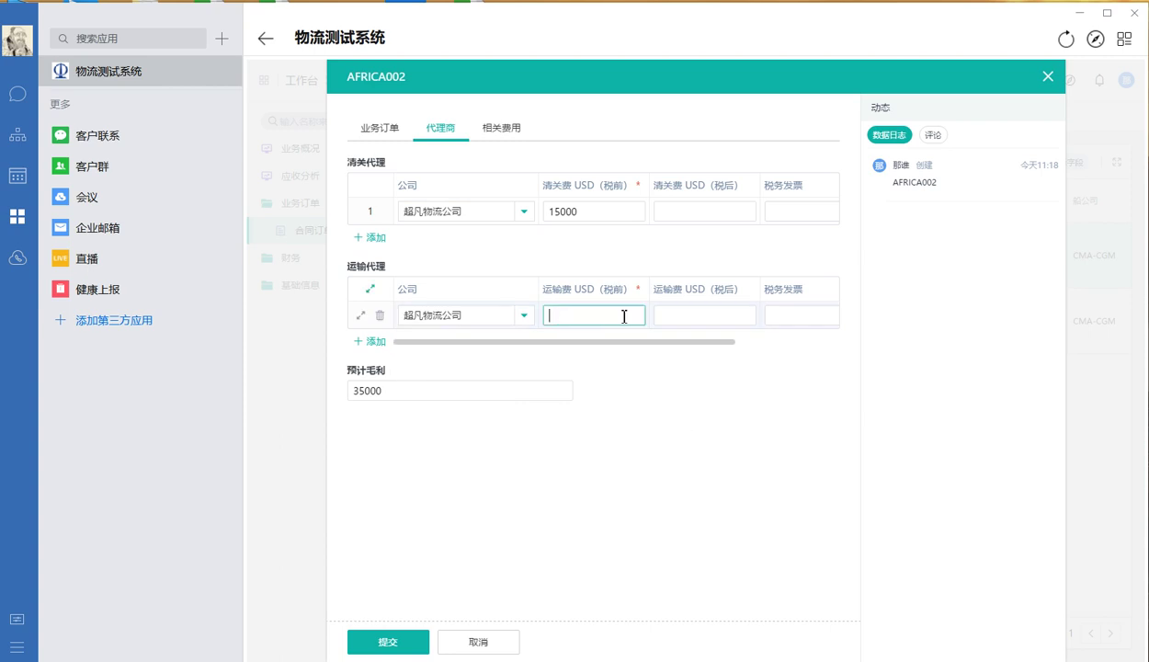
type("25000")
left_click(682, 427)
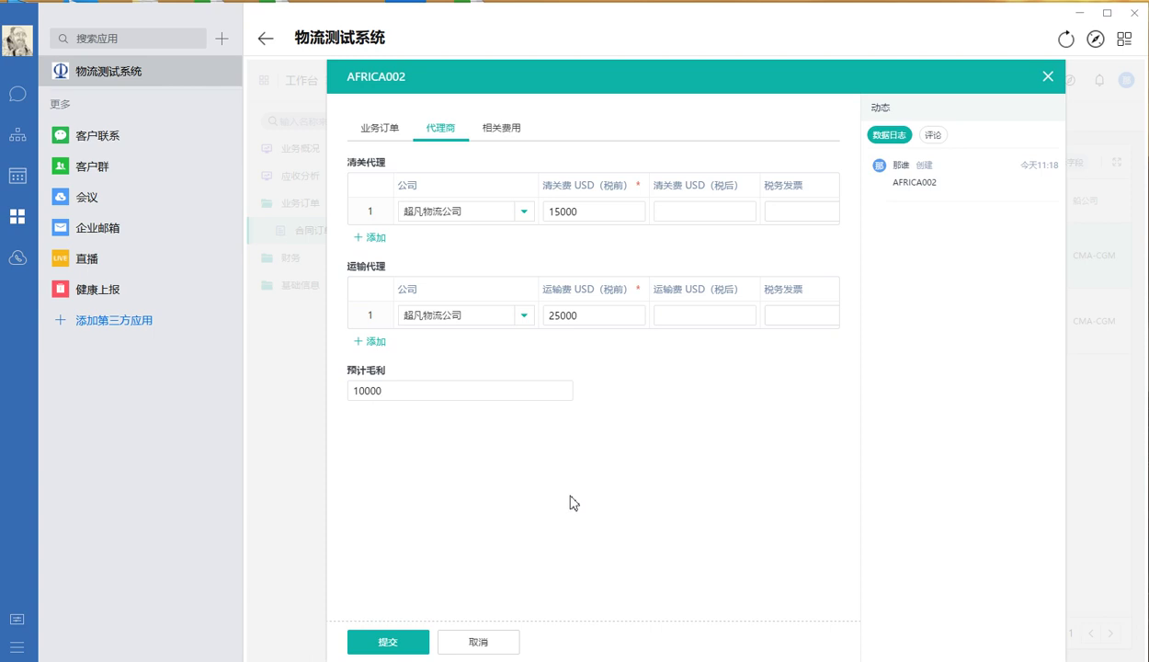
Submit the AFRICA002 agent cost changes and open the 业务概况 dashboard
left_click(413, 642)
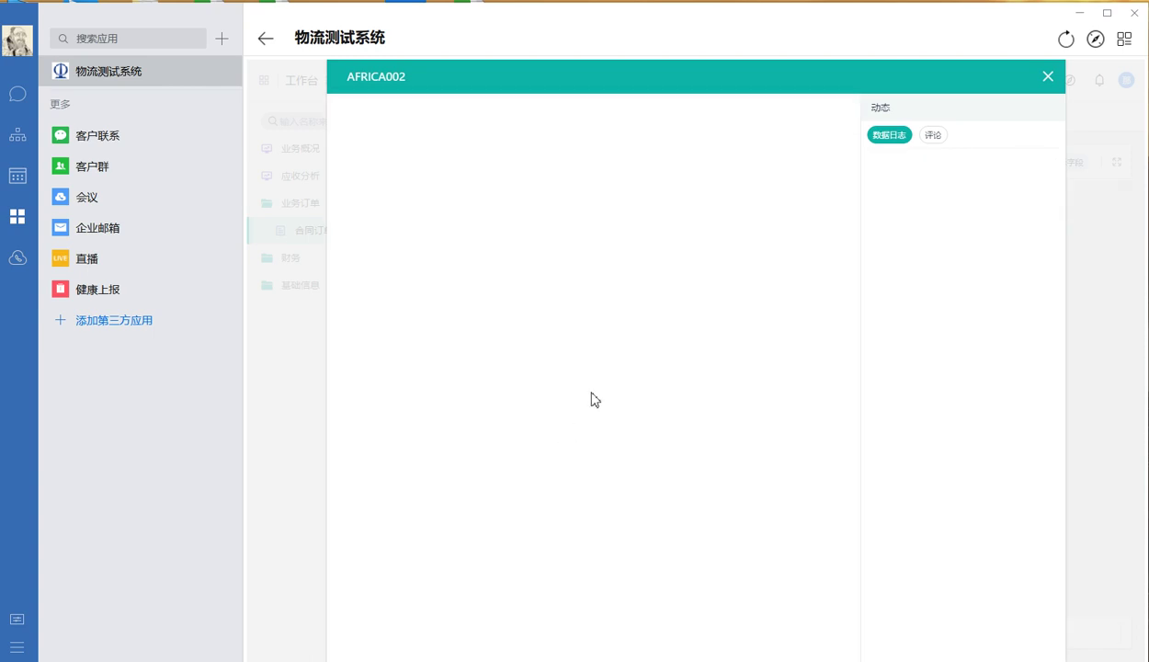
left_click(1047, 78)
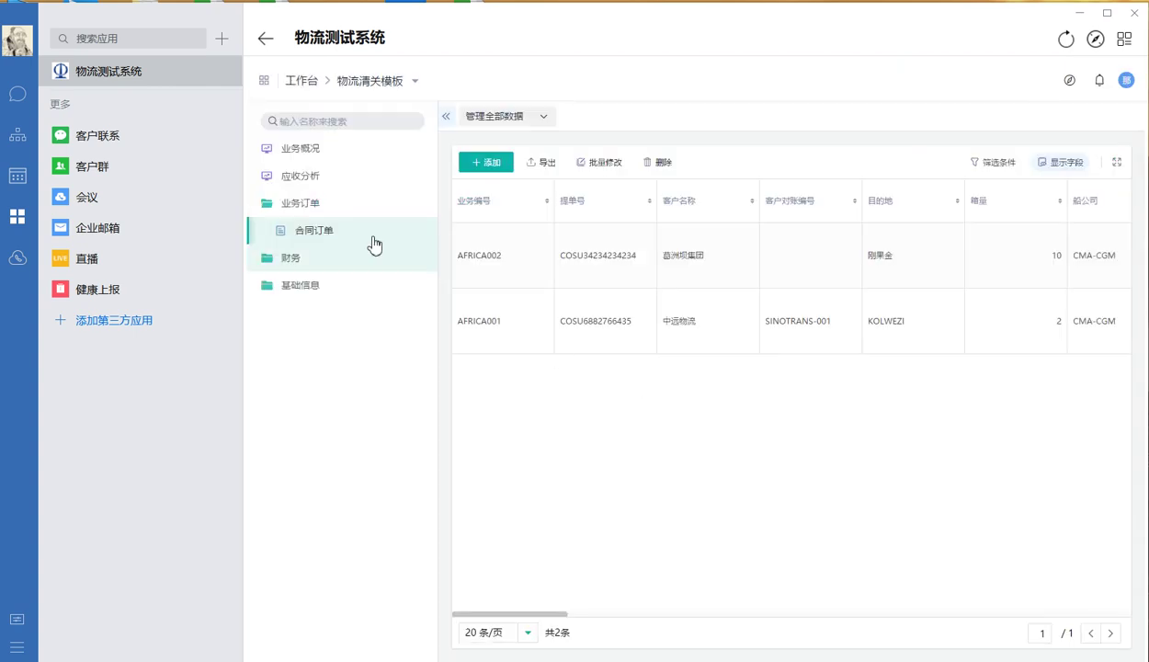
left_click(358, 150)
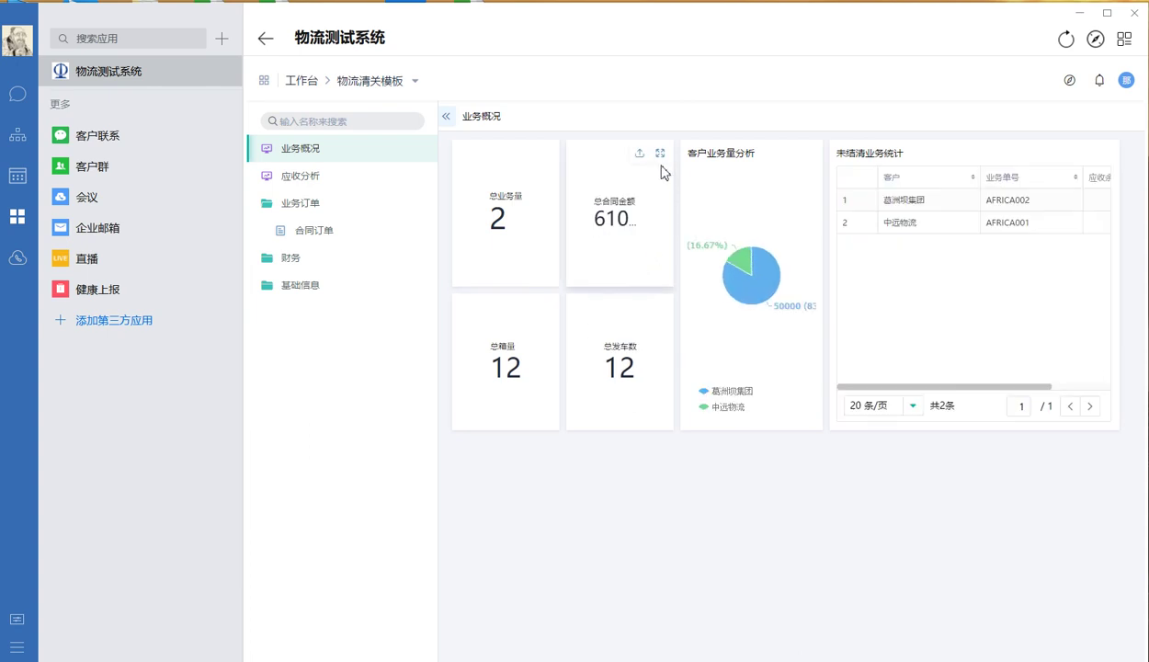
left_click(659, 155)
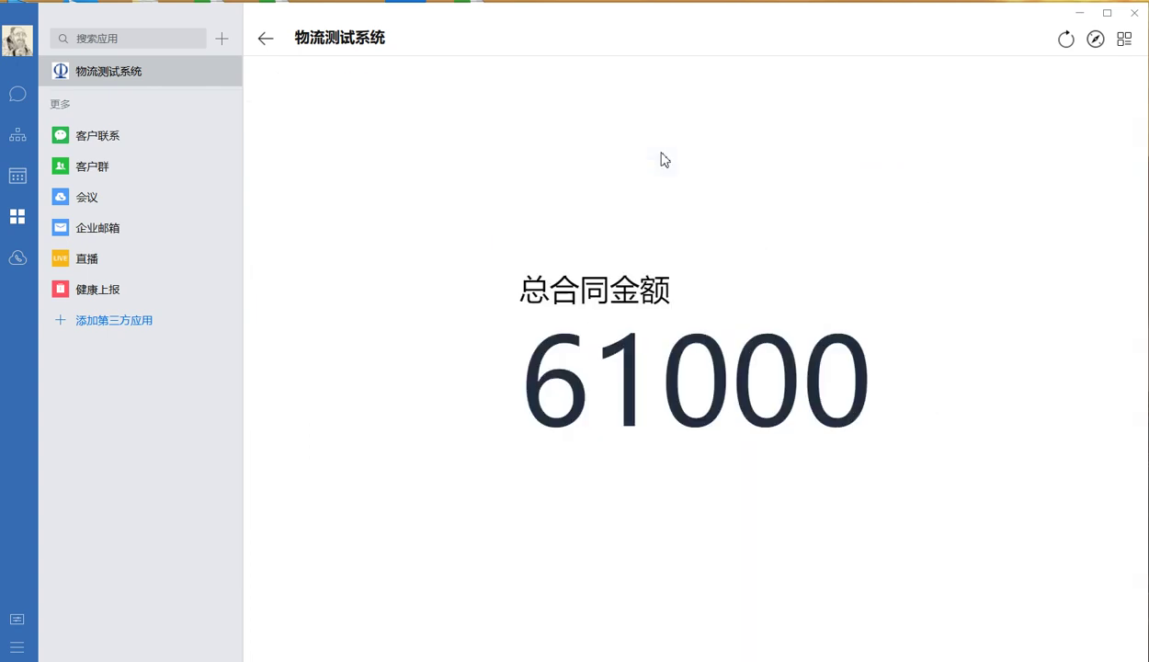
left_click(1130, 74)
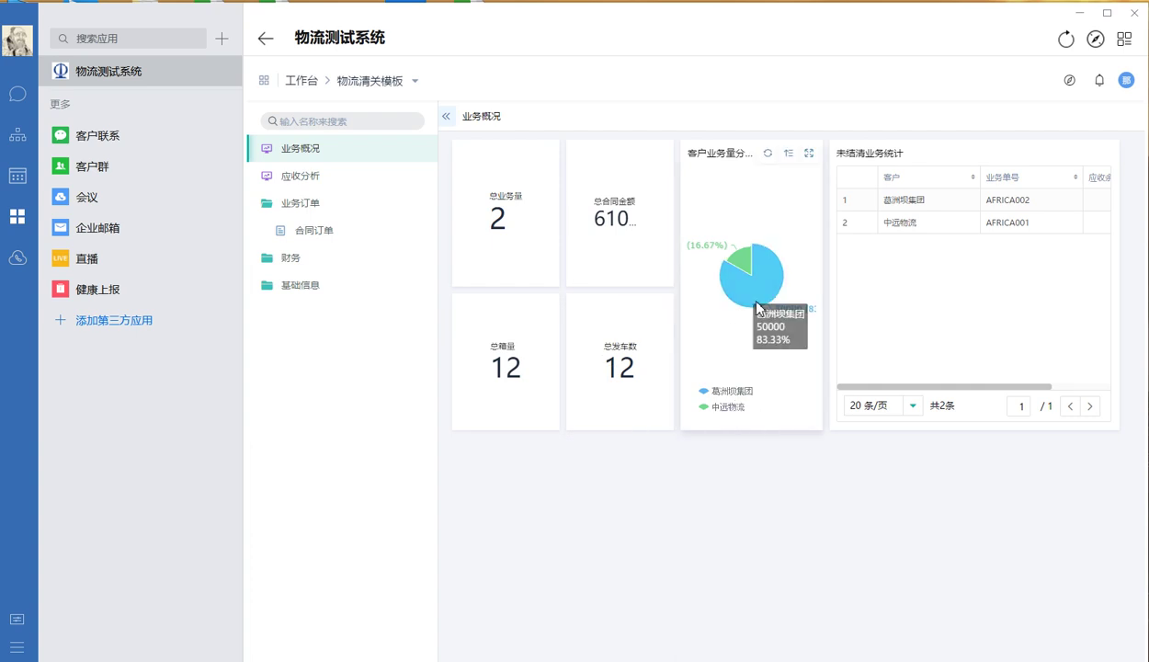
mouse_move(752, 298)
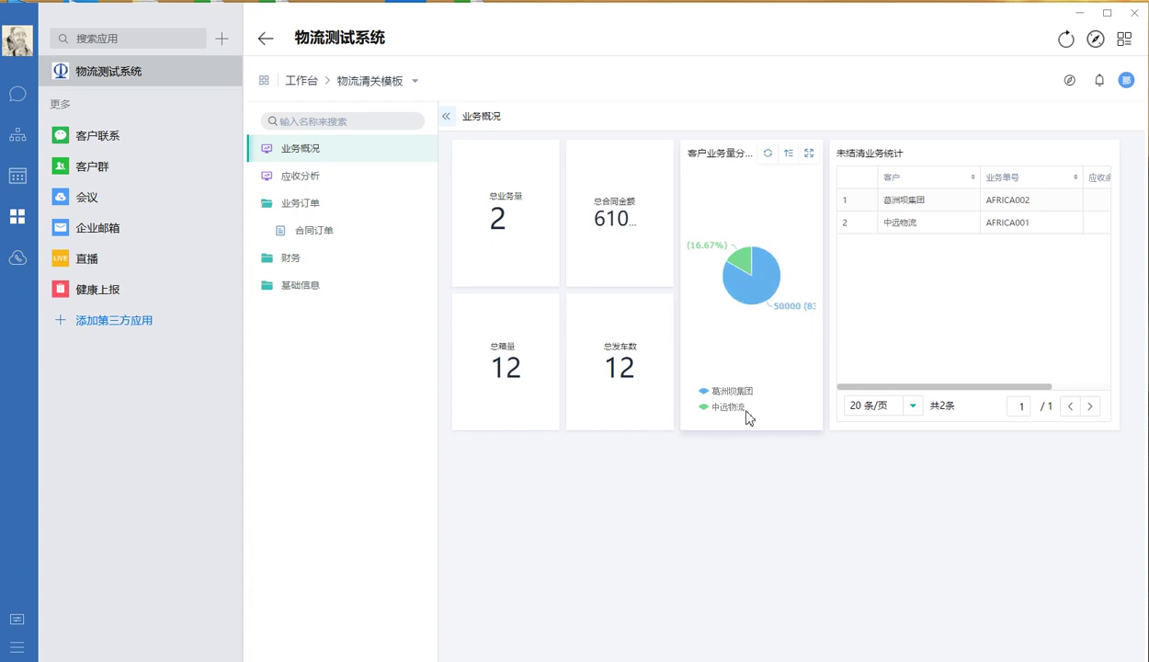
mouse_move(739, 256)
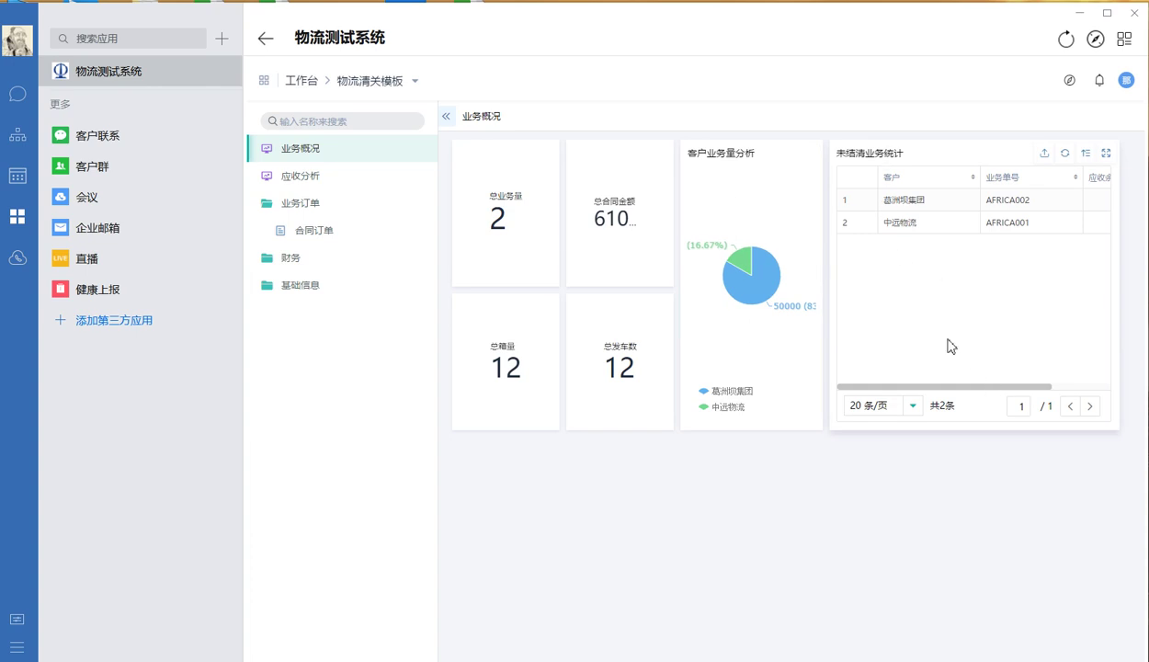
left_click_drag(986, 390, 1018, 392)
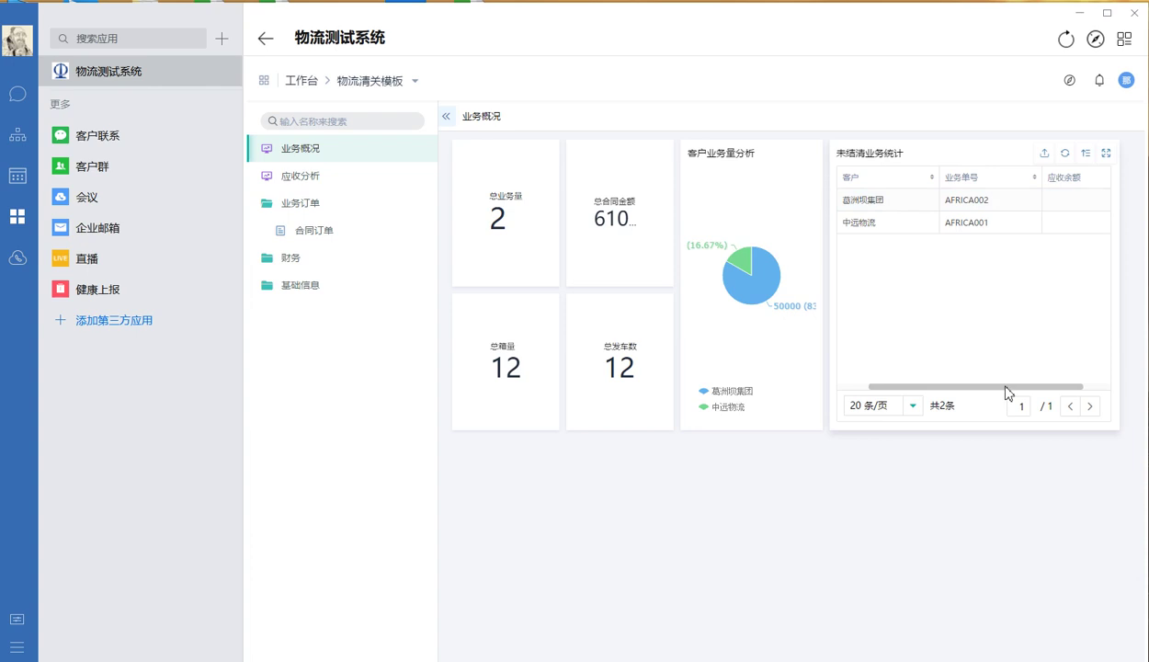
left_click_drag(1008, 392, 1036, 392)
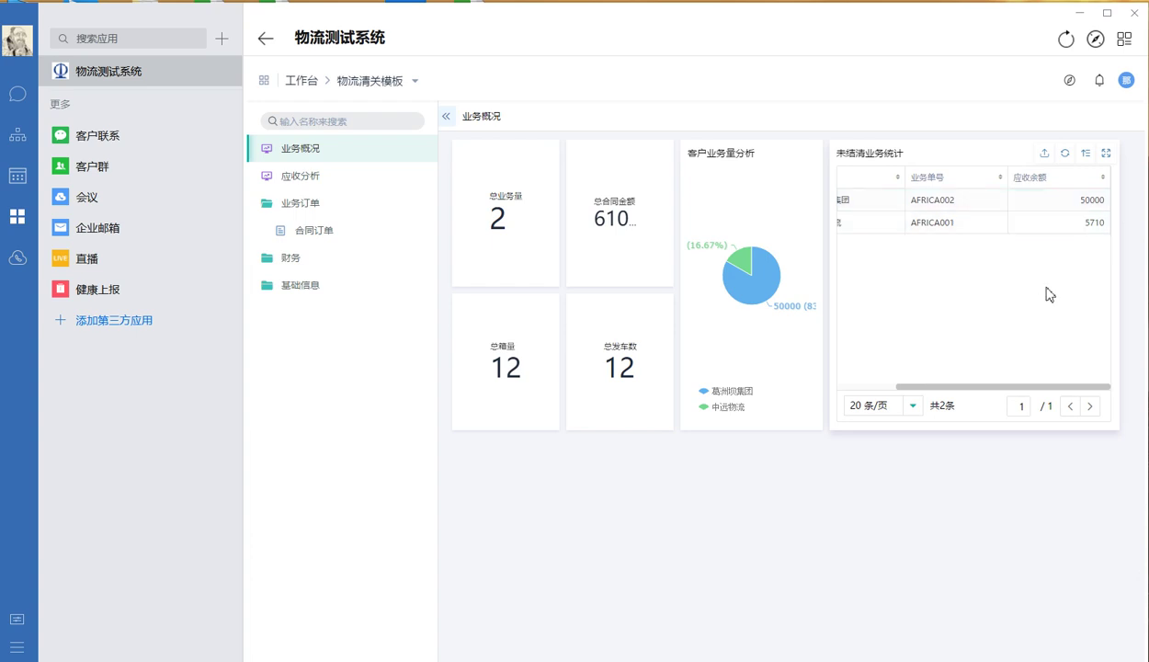
left_click_drag(1028, 387, 1059, 385)
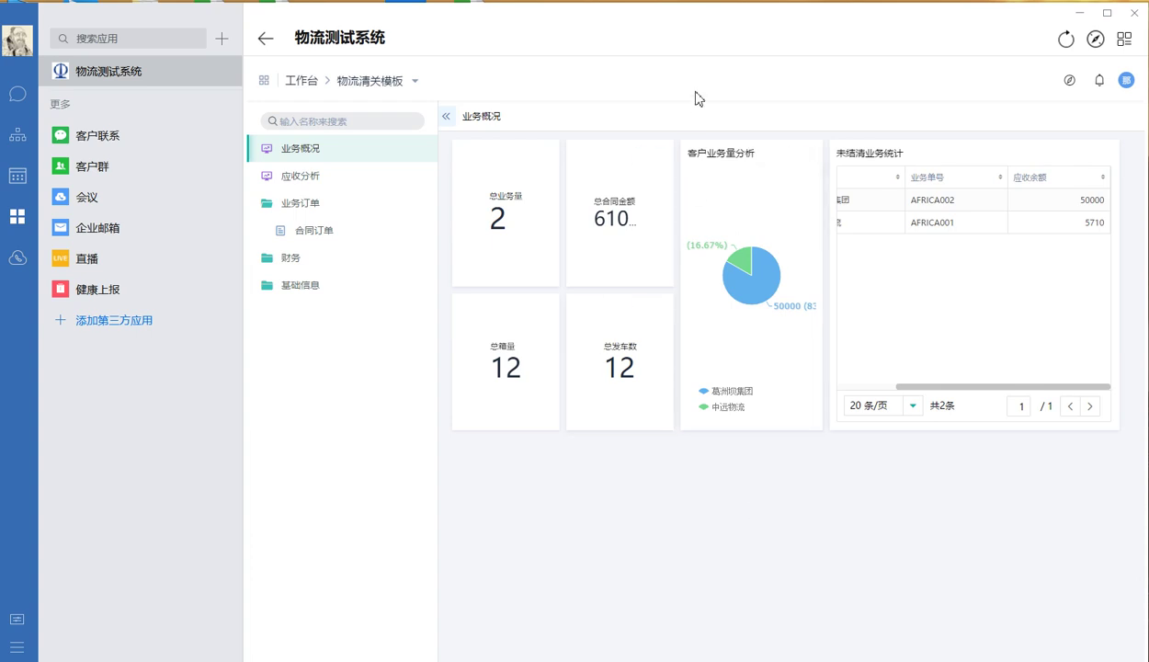
Collapse 业务订单, expand 财务 and open the 付款 payment records list
left_click(329, 204)
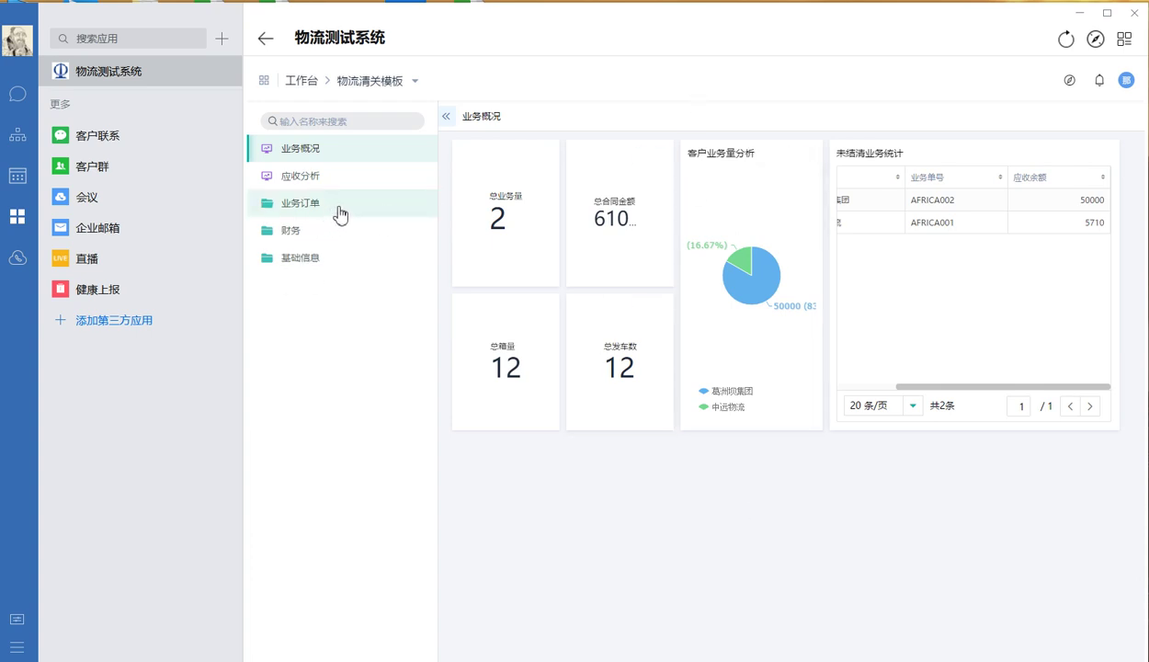
left_click(328, 236)
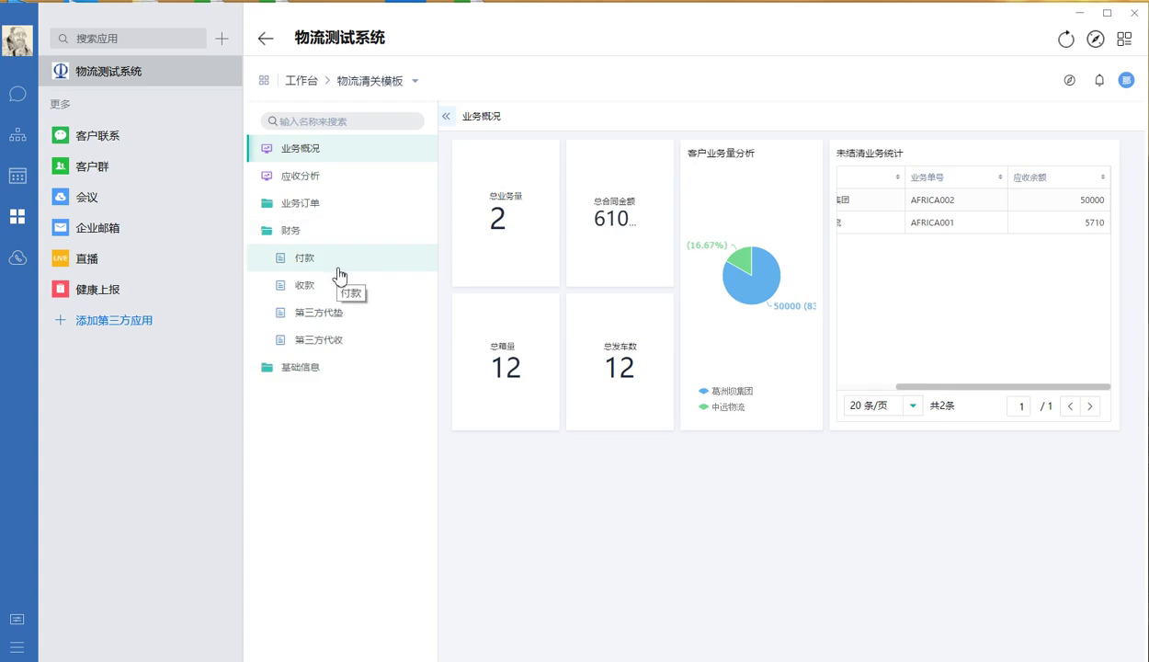
left_click(342, 267)
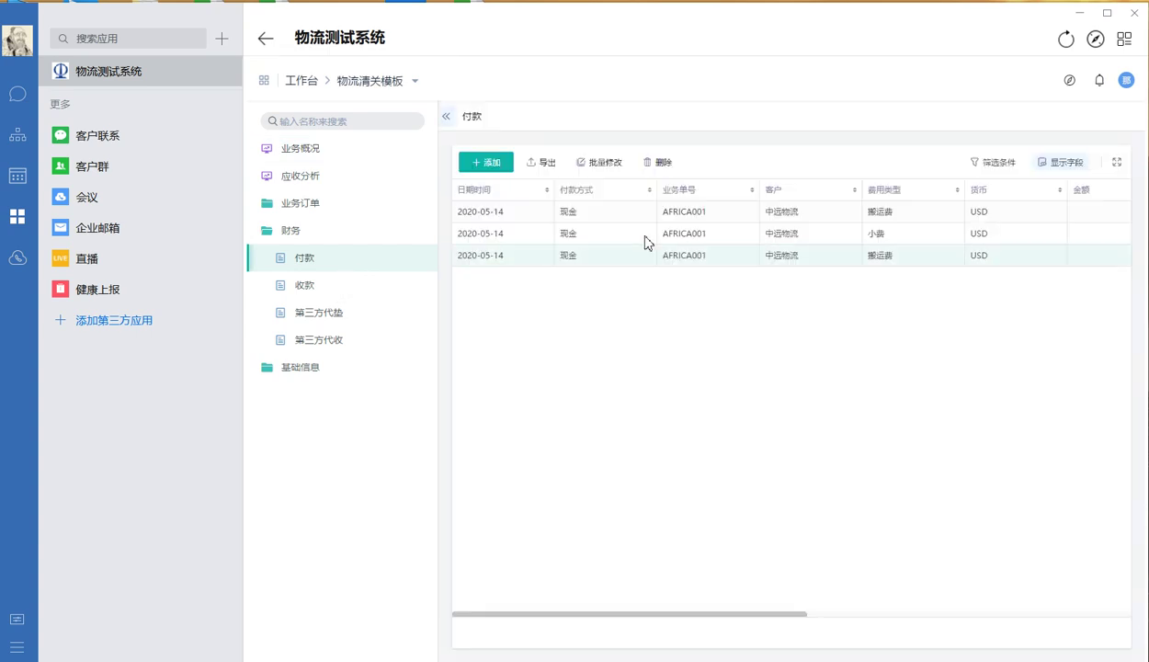
Start a new 现金 payment for order AFRICA002 with expense type 搬运费 in USD
left_click(484, 162)
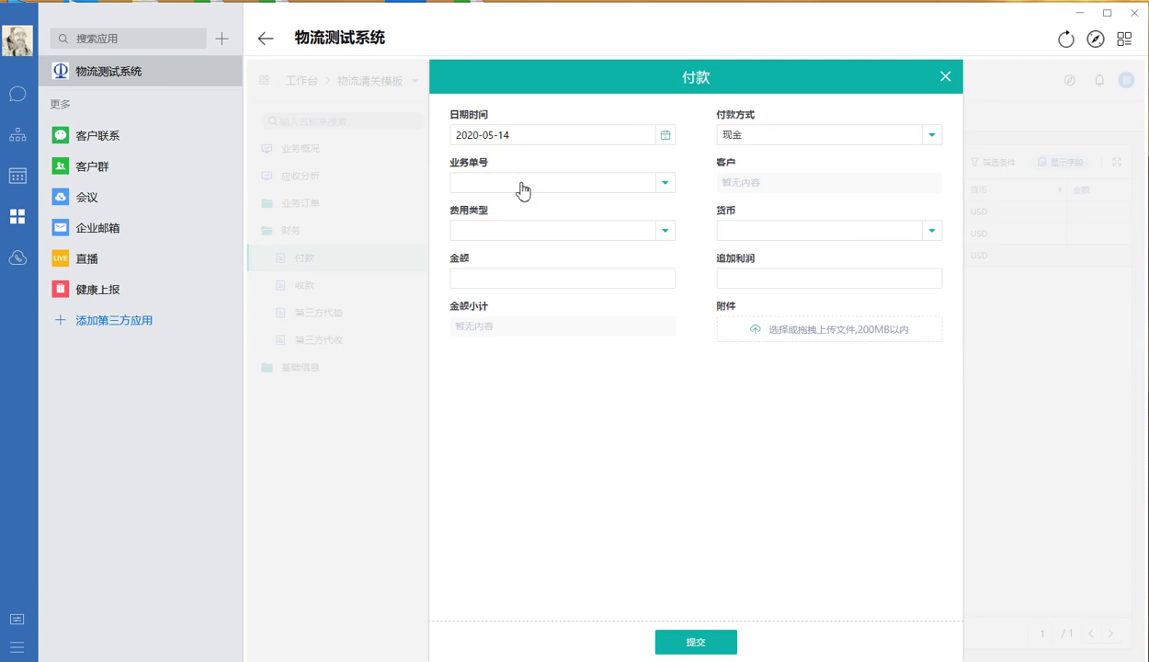
left_click(761, 138)
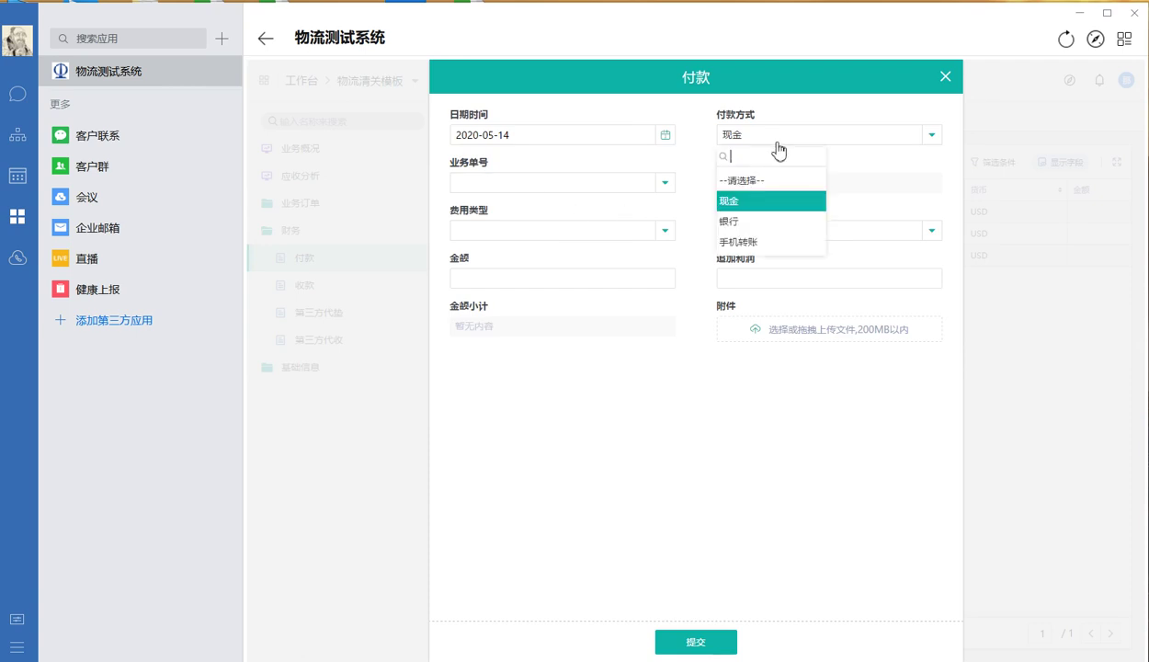
left_click(742, 202)
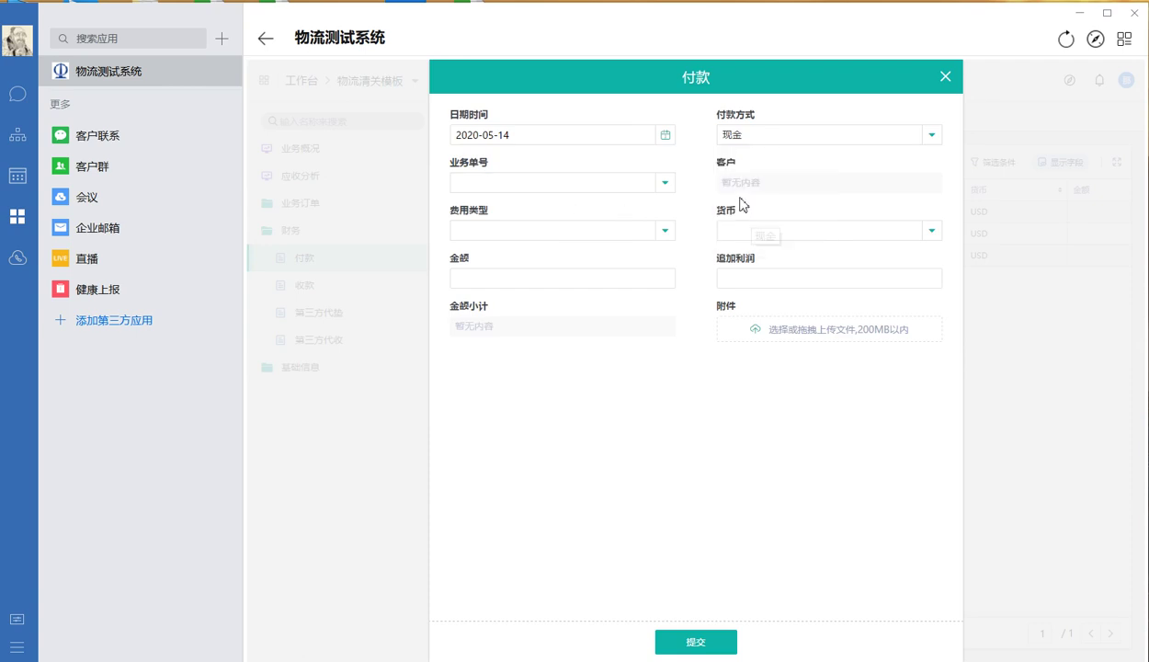
left_click(592, 186)
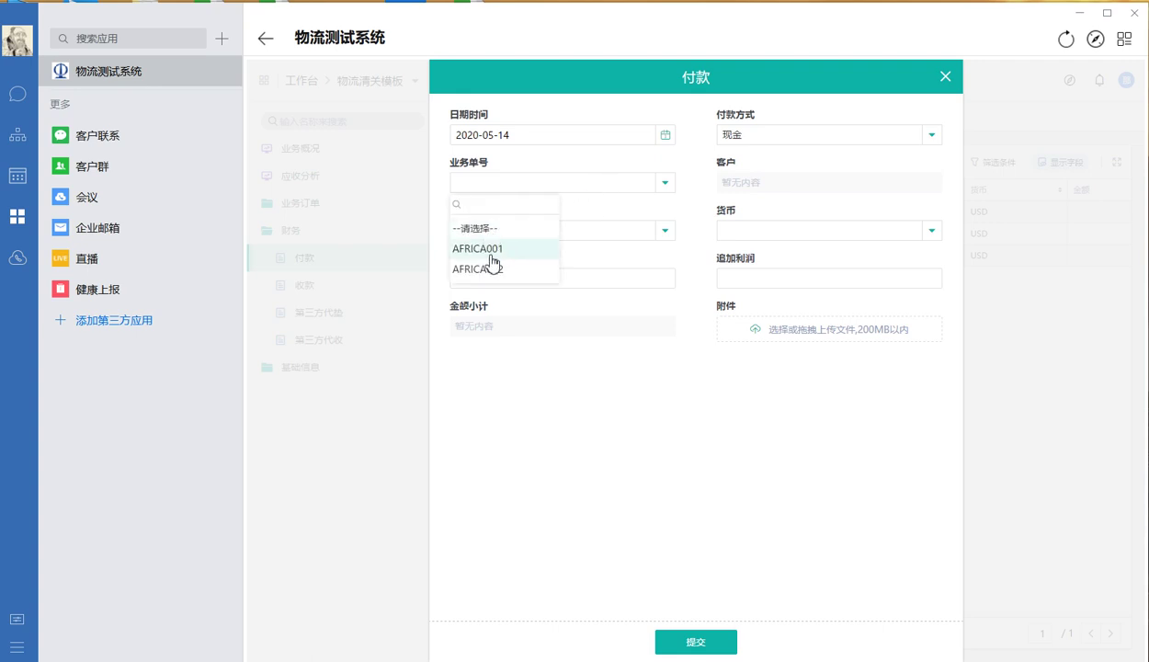
left_click(498, 268)
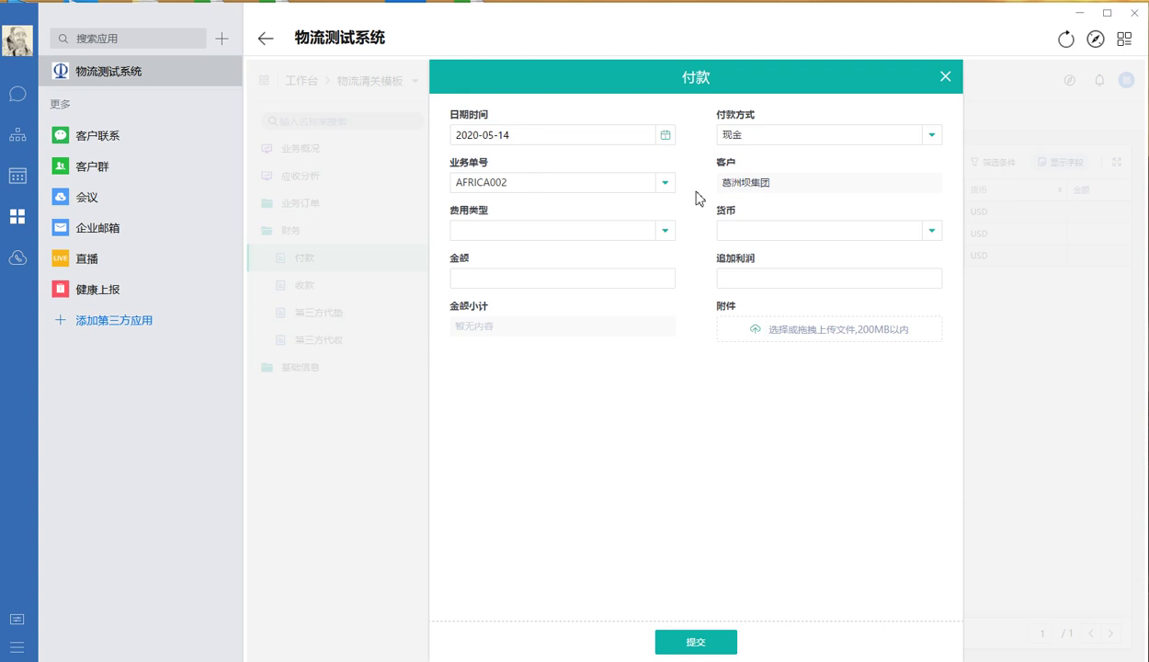
left_click(544, 231)
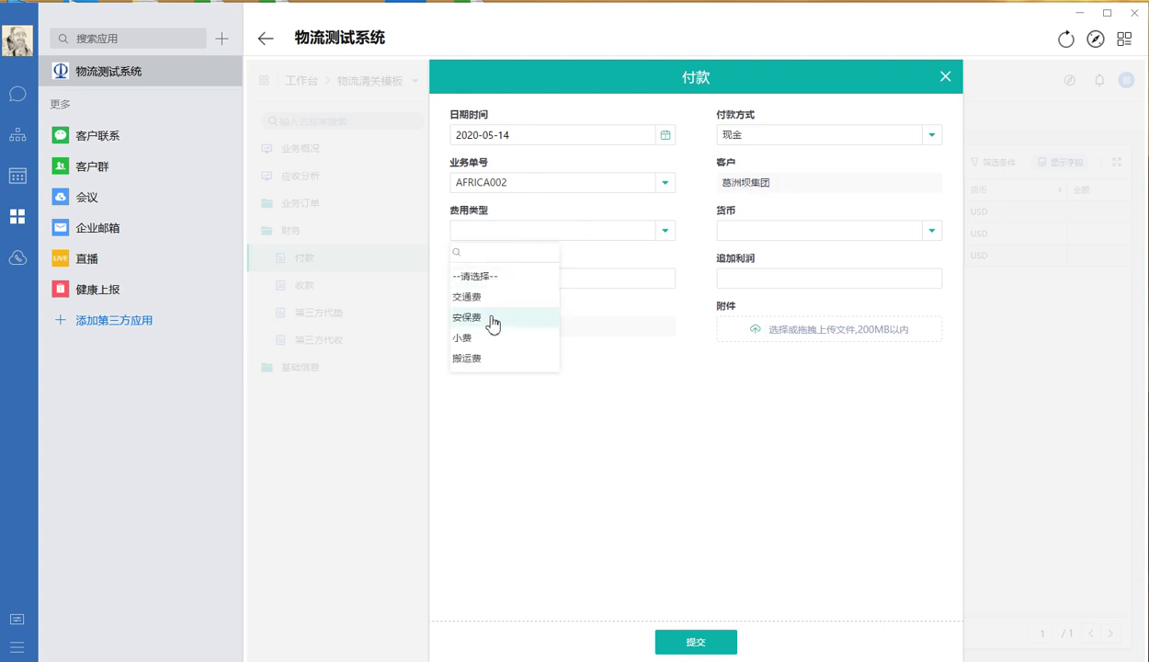
left_click(490, 359)
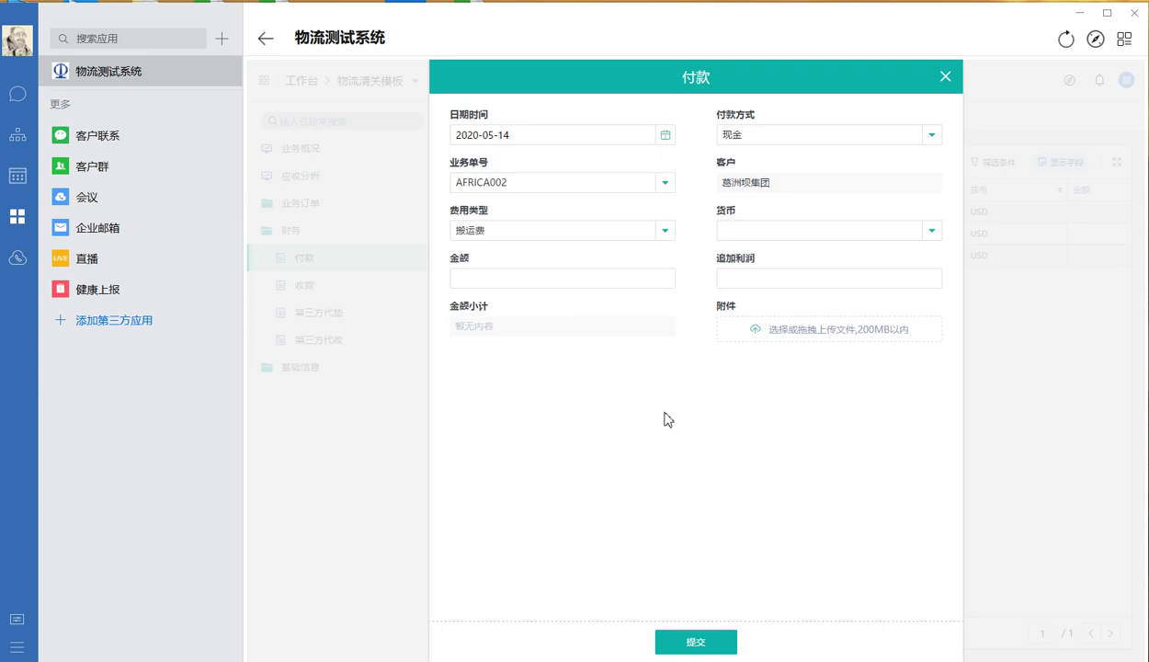
left_click(748, 232)
left_click(739, 295)
Enter amount 5000 and extra profit 1000, then submit the payment record
left_click(566, 283)
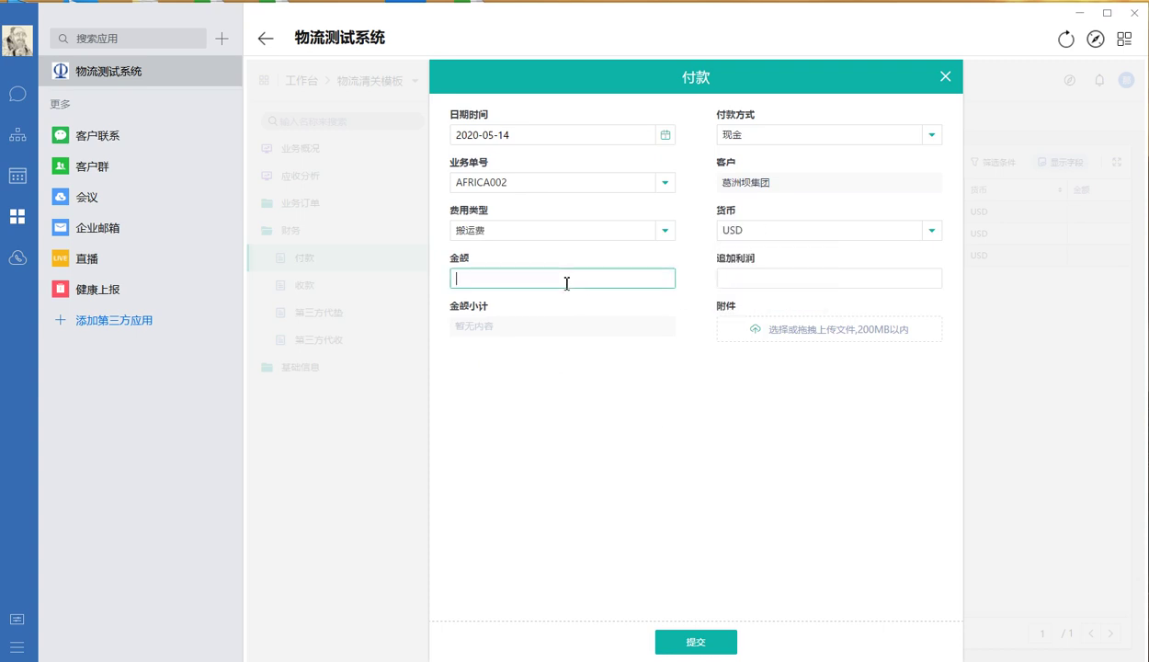
left_click(723, 444)
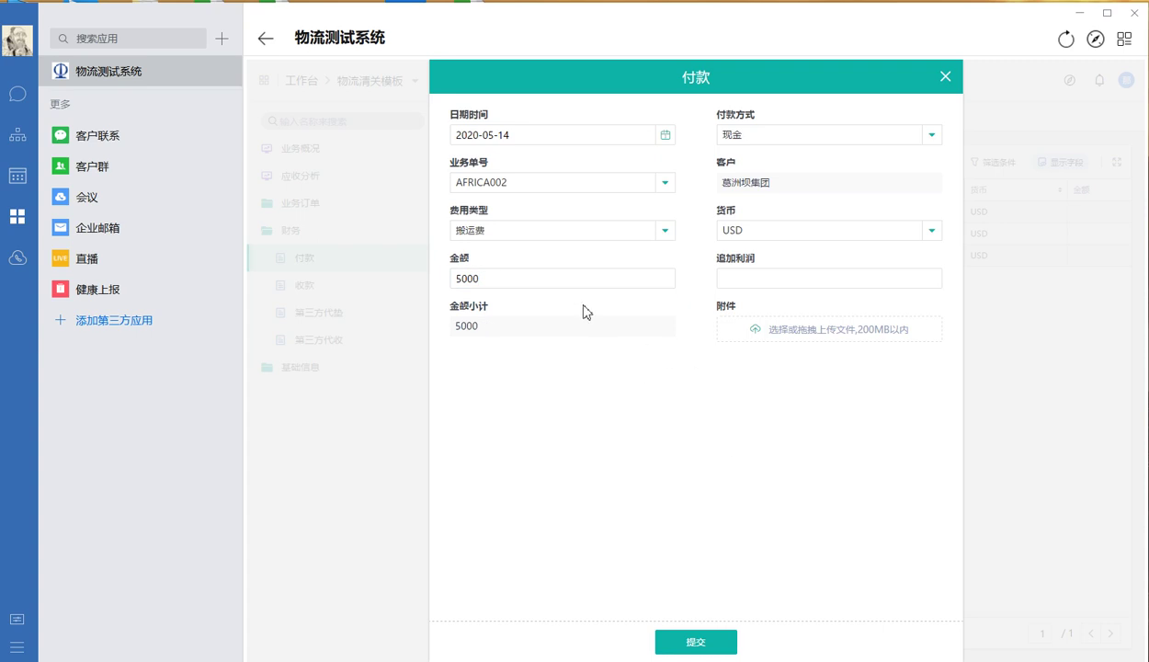
left_click(734, 280)
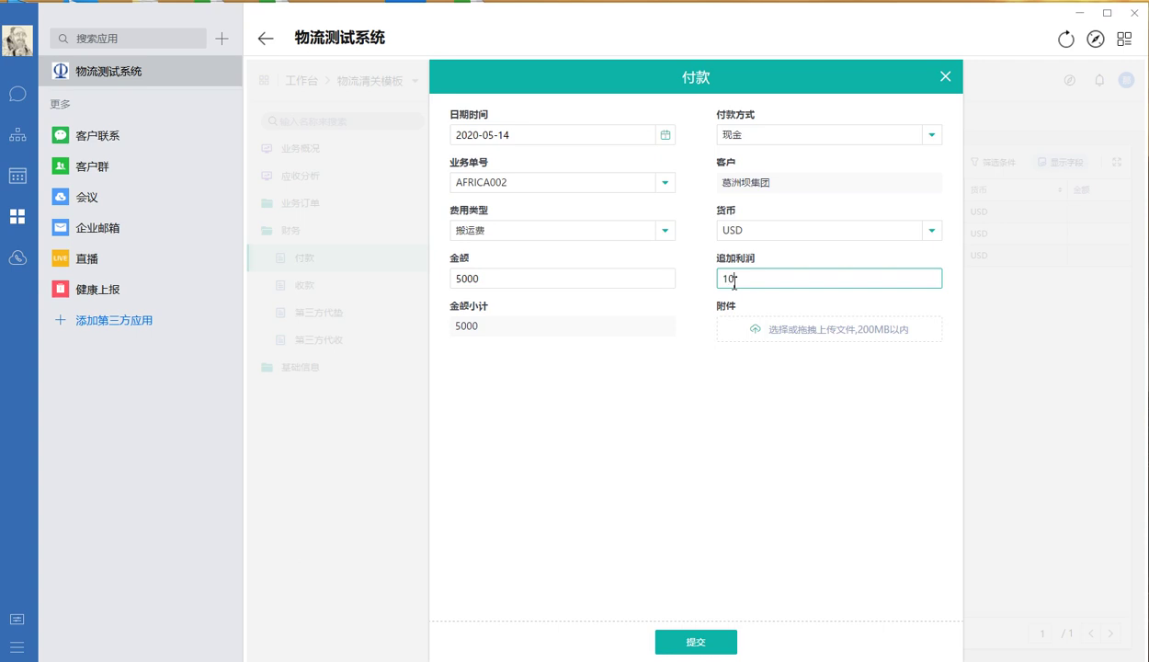
left_click(698, 449)
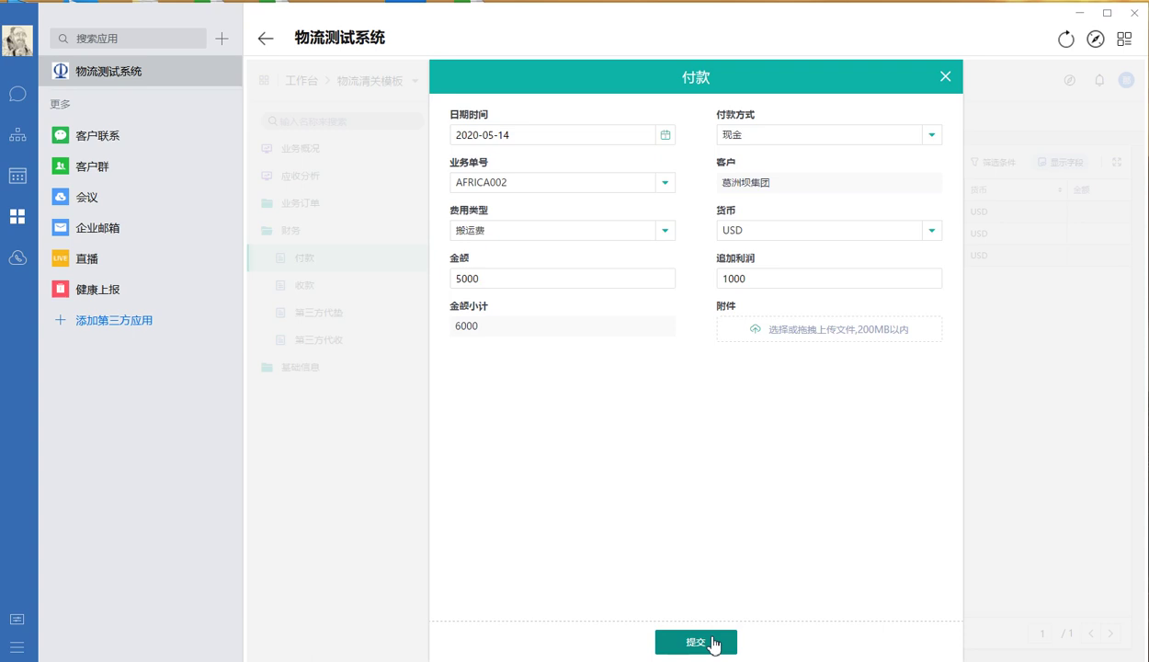
left_click(714, 643)
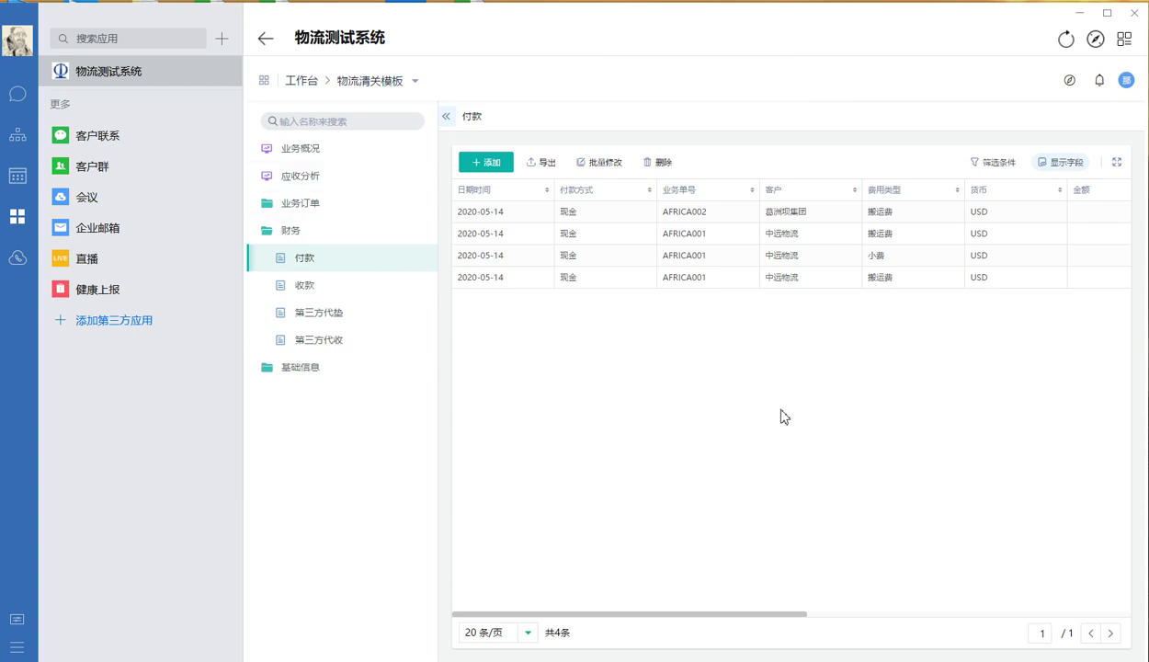
Collapse the 财务 group and open the 业务概况 overview dashboard
left_click(359, 237)
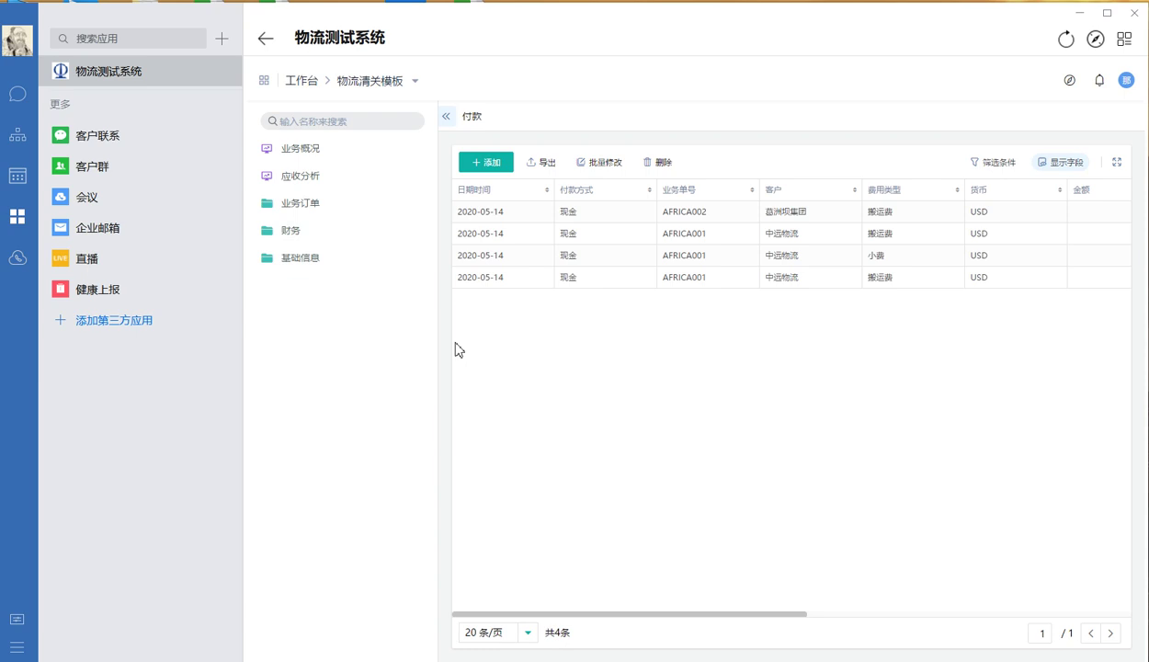
left_click(366, 159)
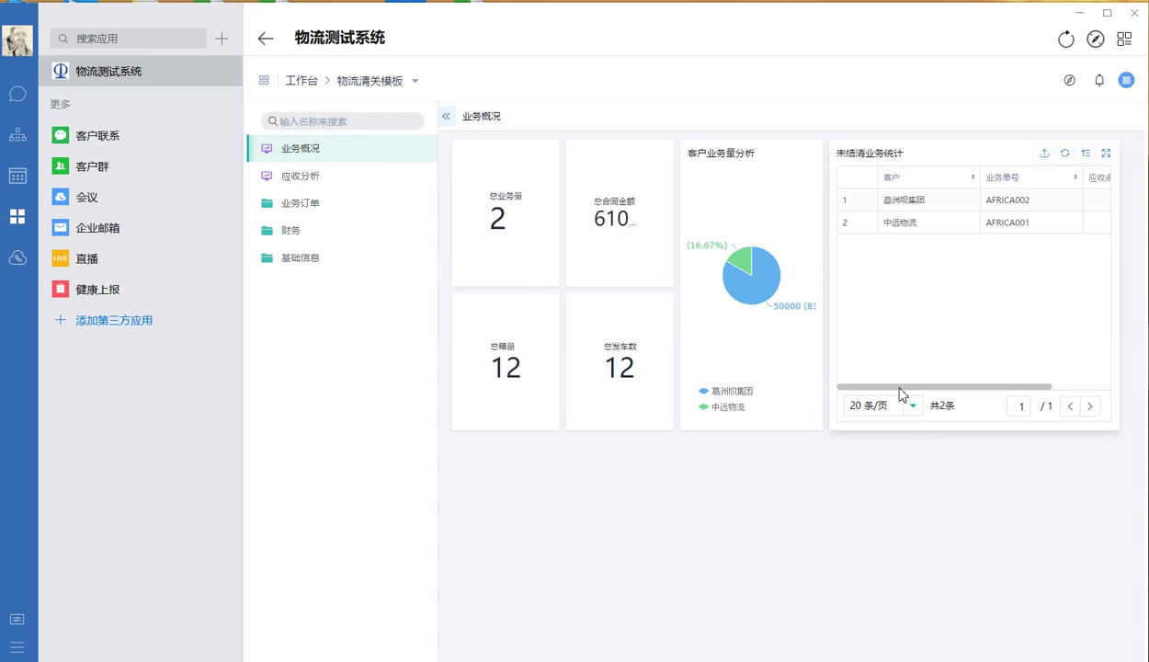
left_click_drag(899, 387, 965, 401)
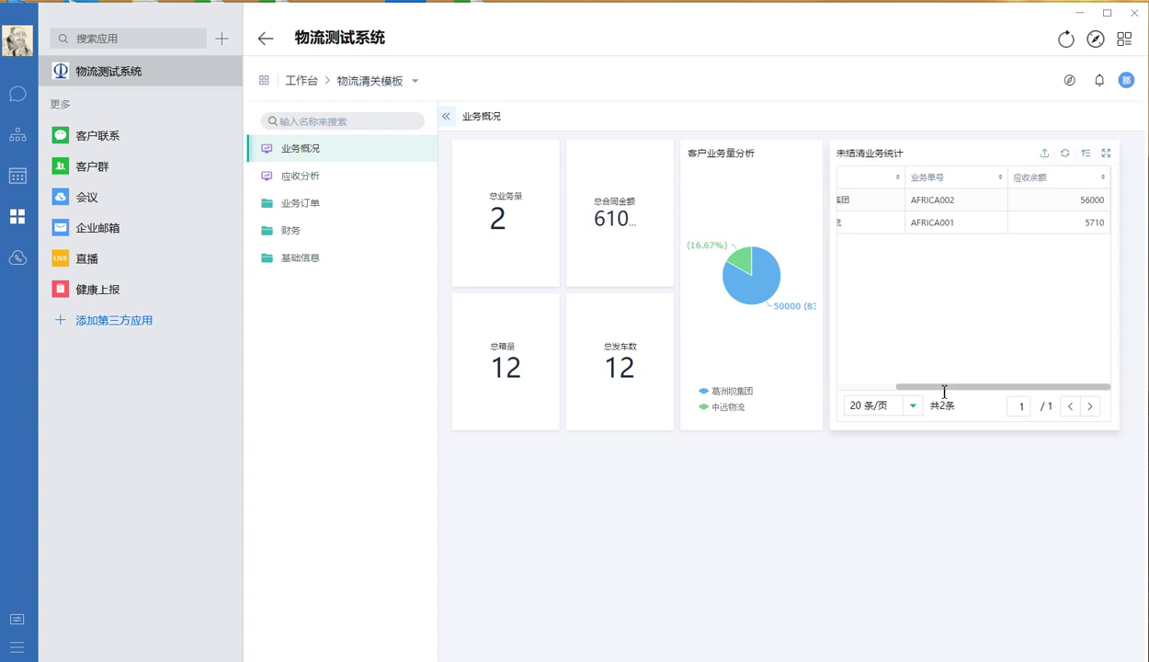
left_click_drag(943, 389, 867, 389)
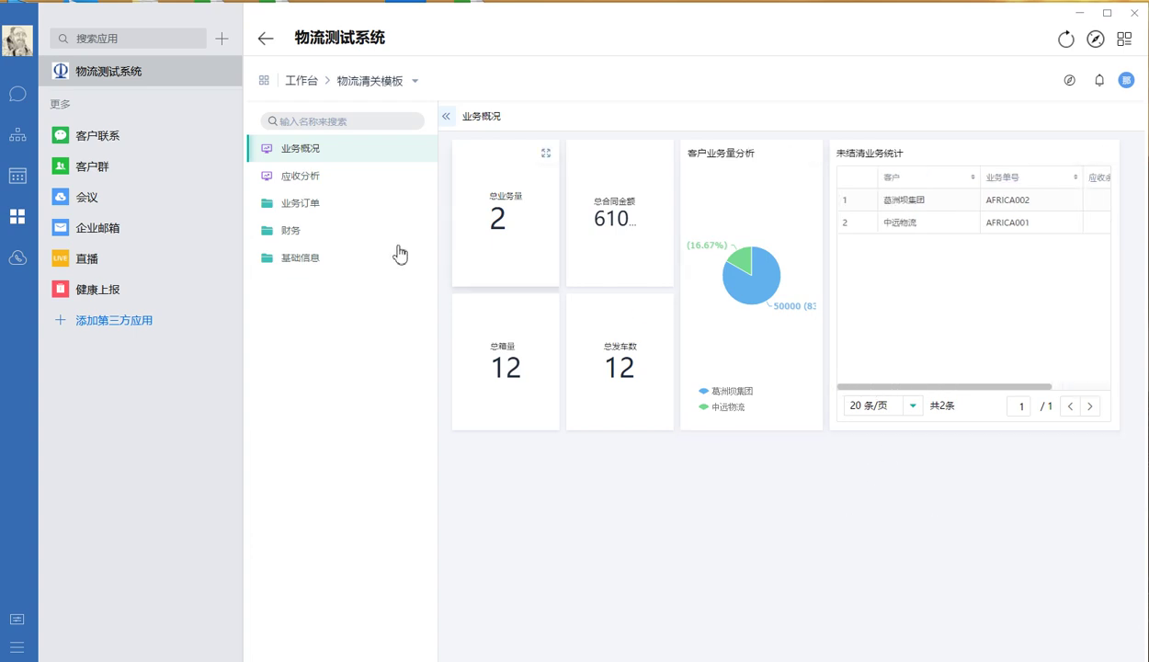
Open 应收分析, paste AFRICA002 into the 业务编号 filter, apply it and view 应收服务费 fullscreen
left_click(318, 188)
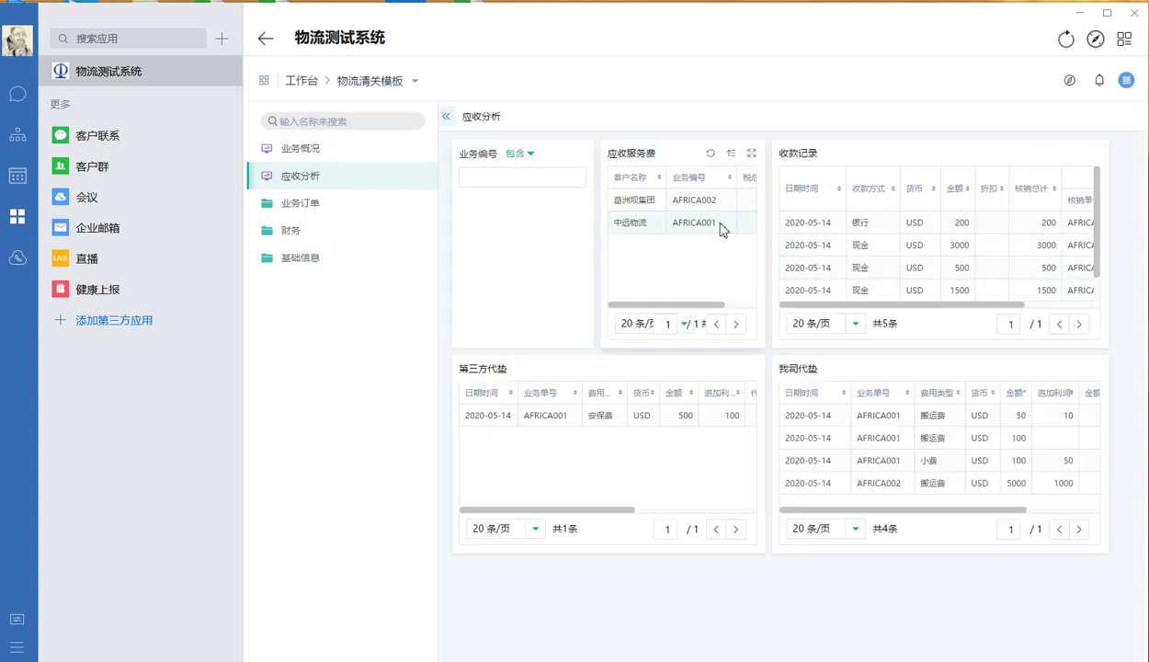
left_click_drag(726, 207, 685, 203)
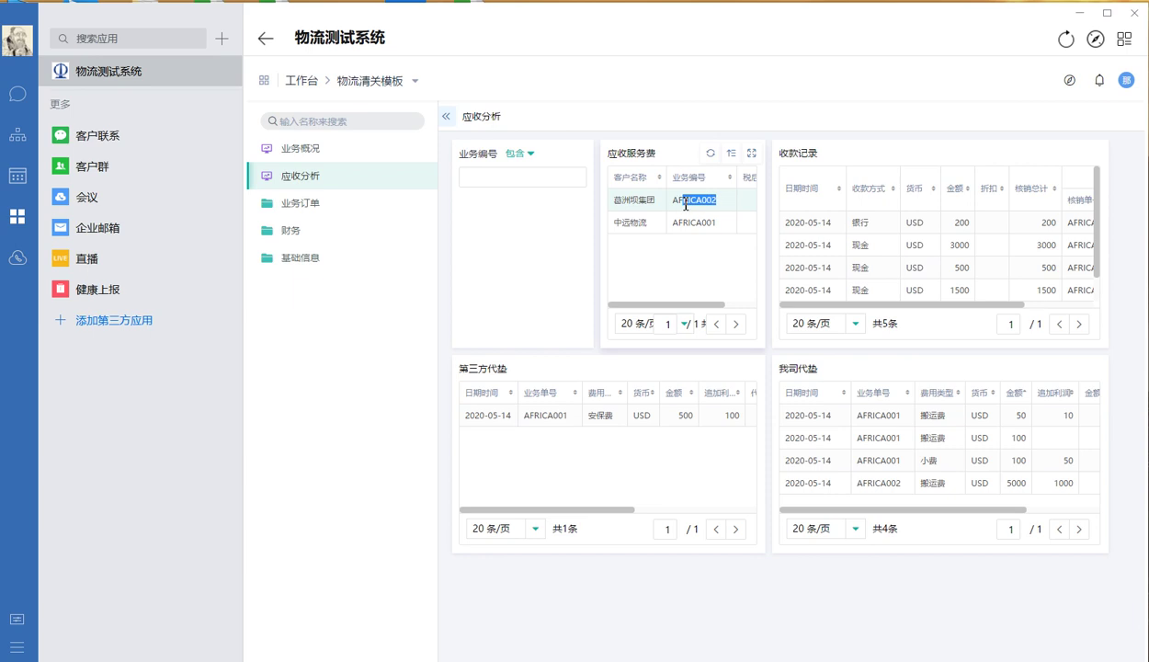
left_click(510, 177)
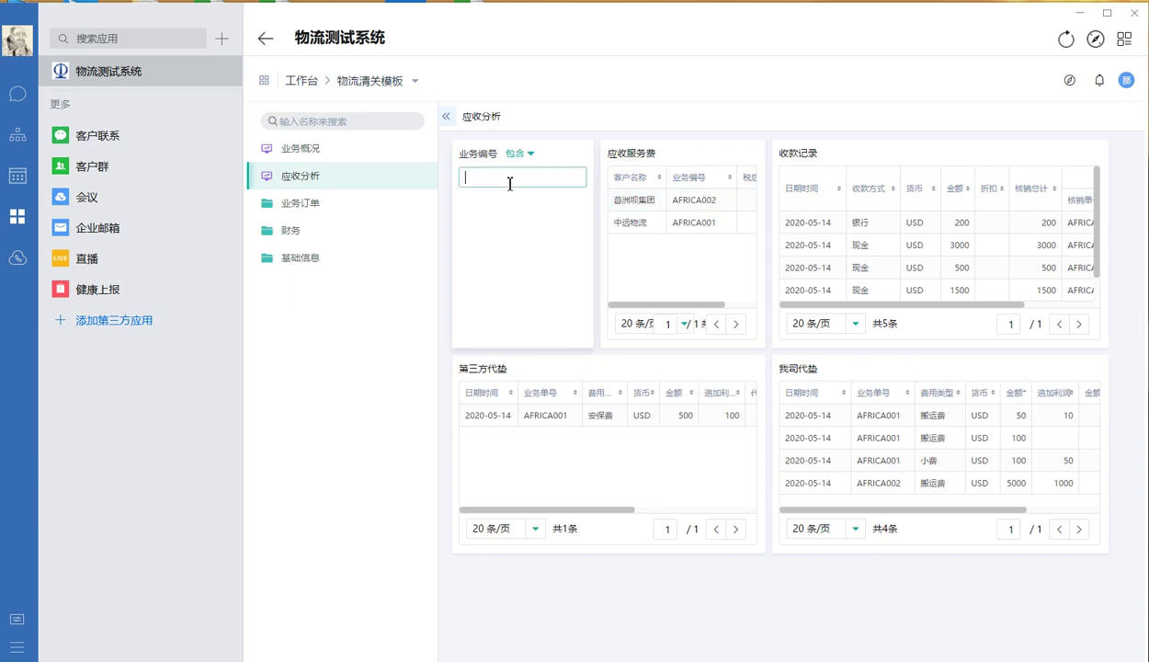
type("AFRICA002")
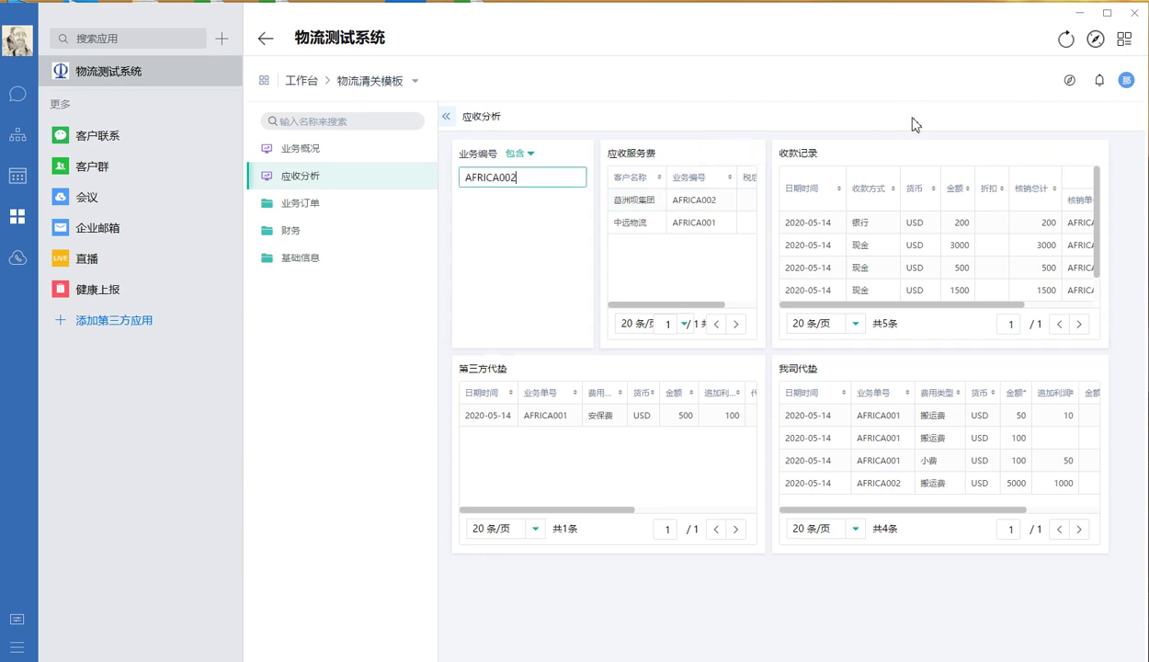
left_click(879, 124)
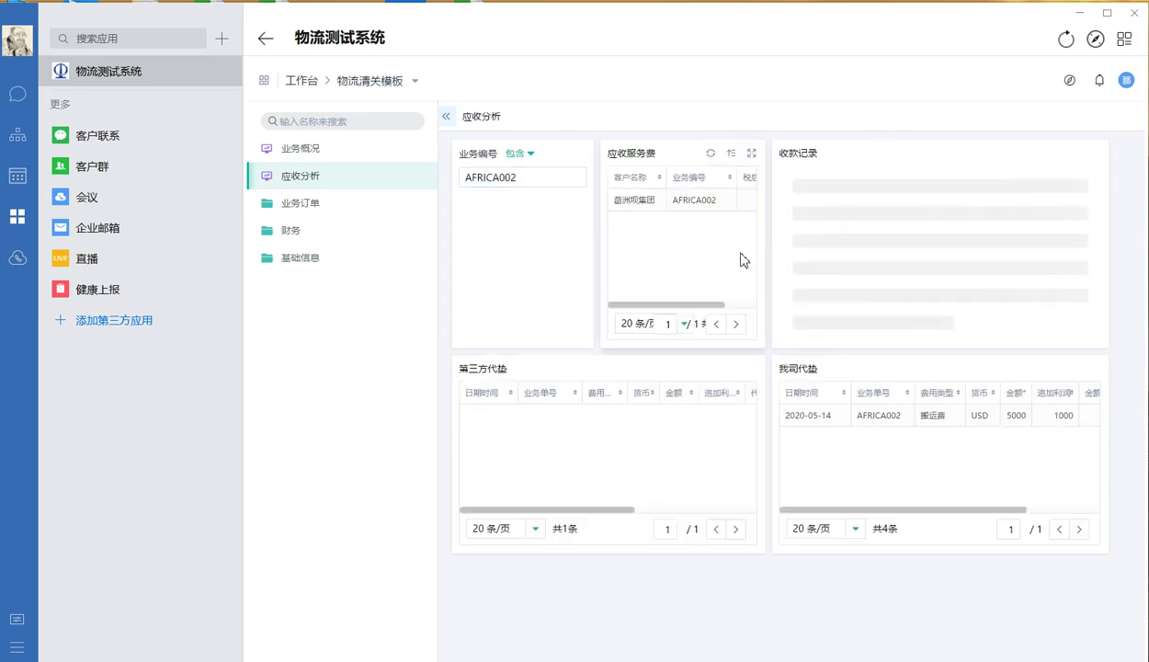
left_click(750, 153)
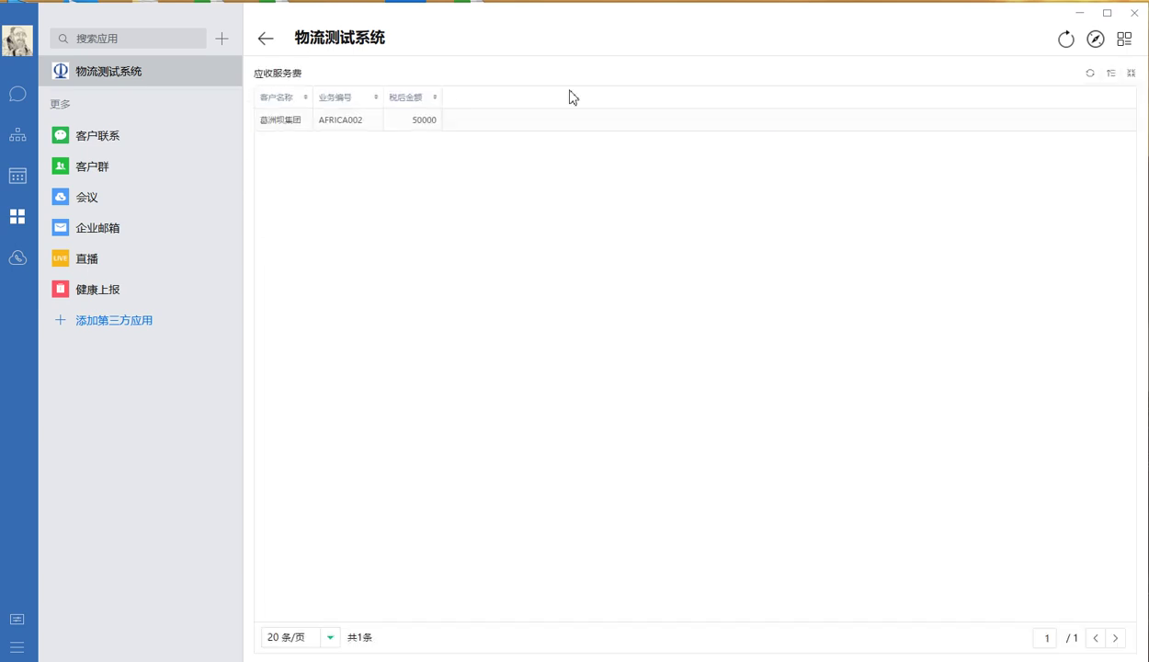
left_click(1130, 72)
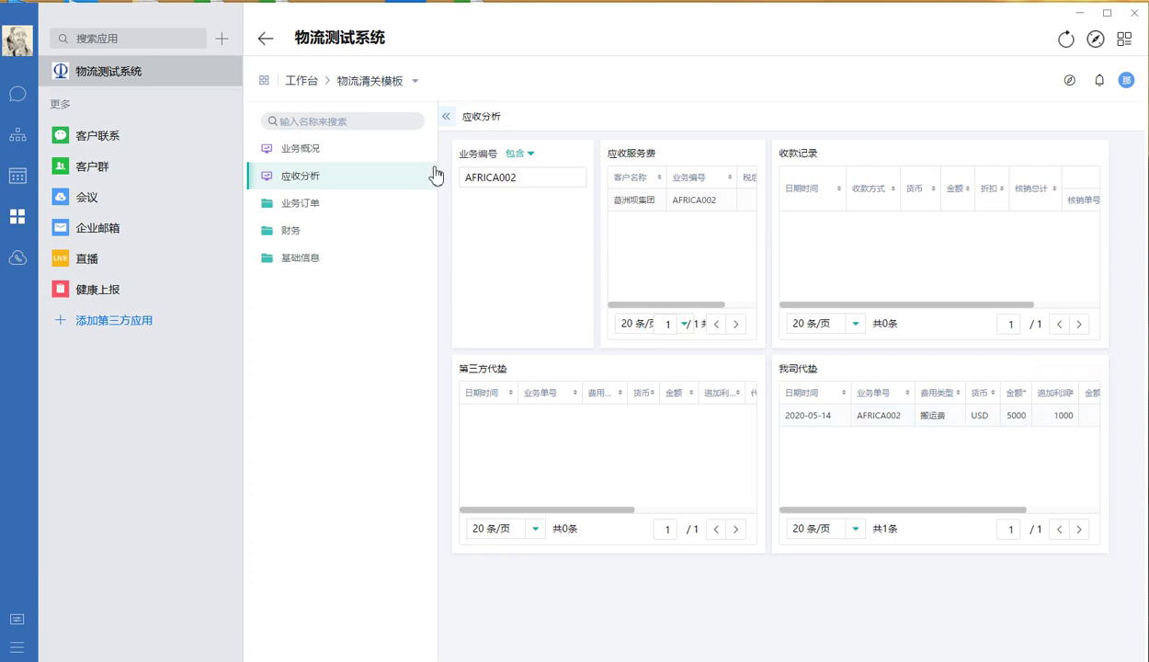
Filter 应收分析 to AFRICA001 and scroll its fee, advance and receipt tables sideways
left_click(531, 178)
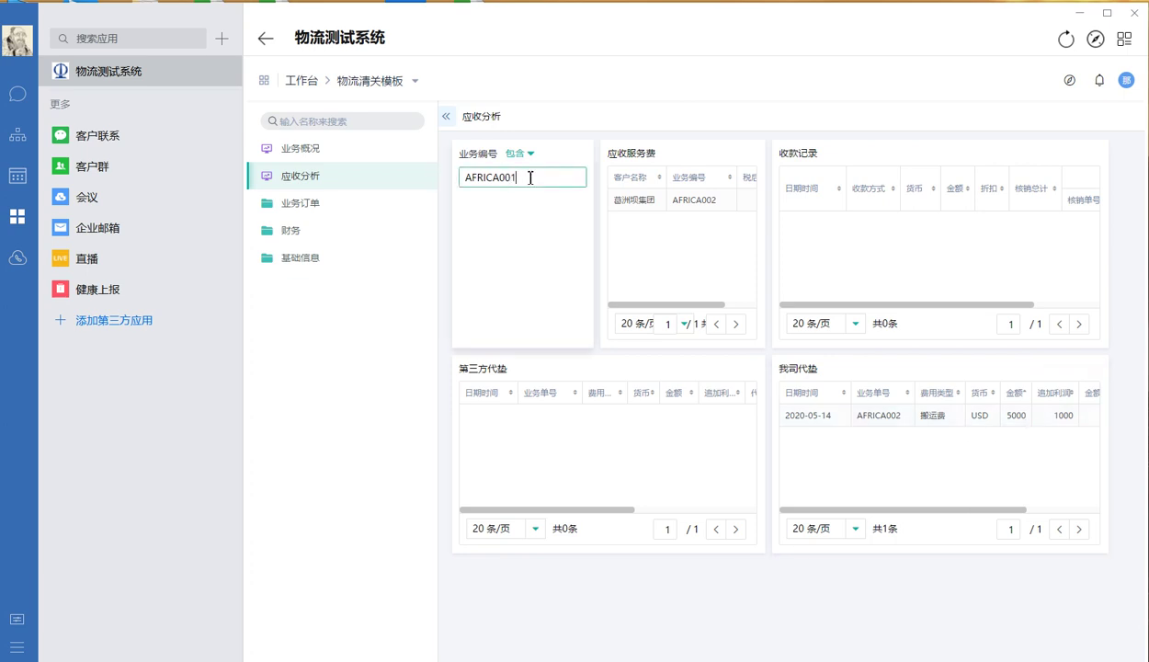
left_click(685, 95)
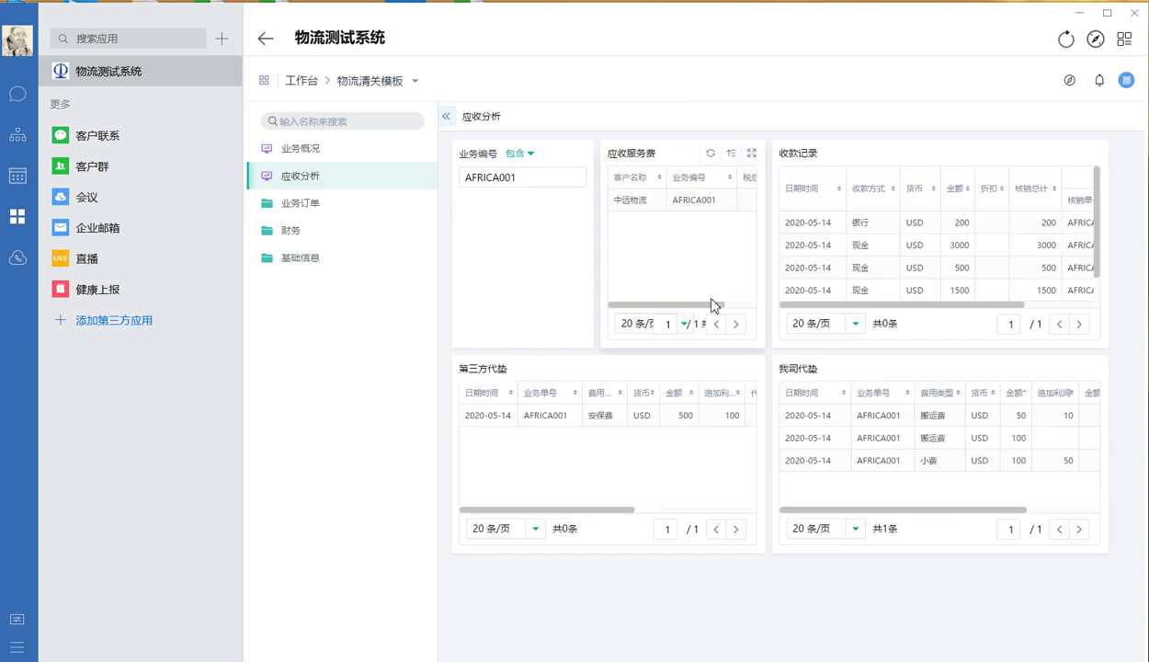
left_click_drag(708, 305, 770, 299)
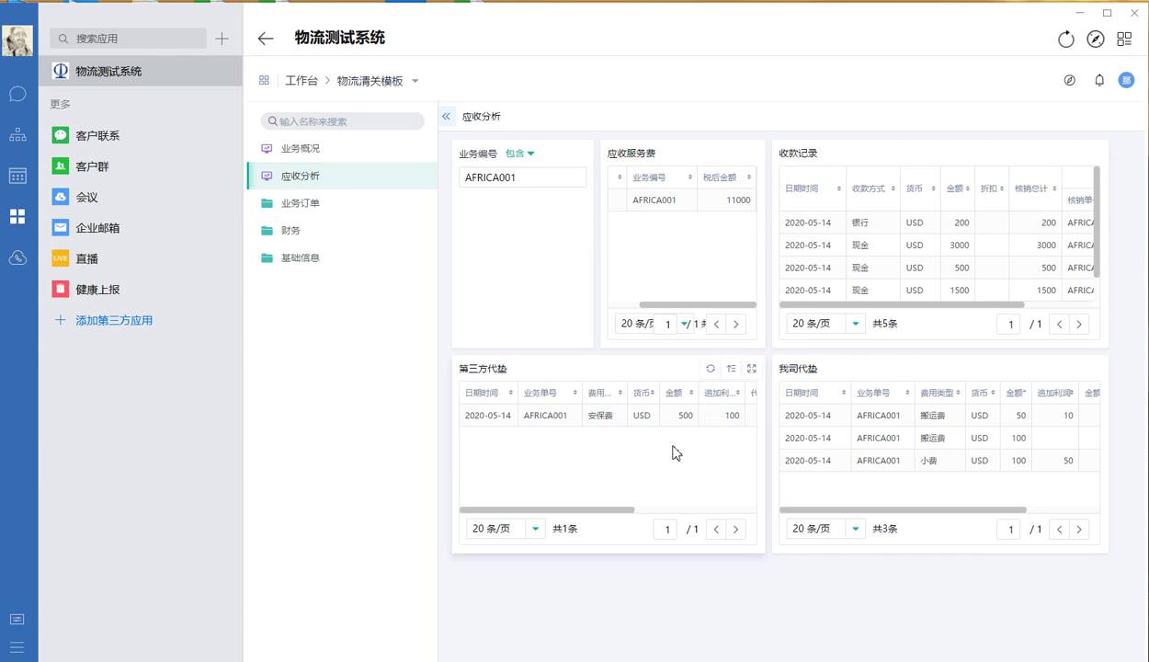
left_click_drag(622, 514, 691, 528)
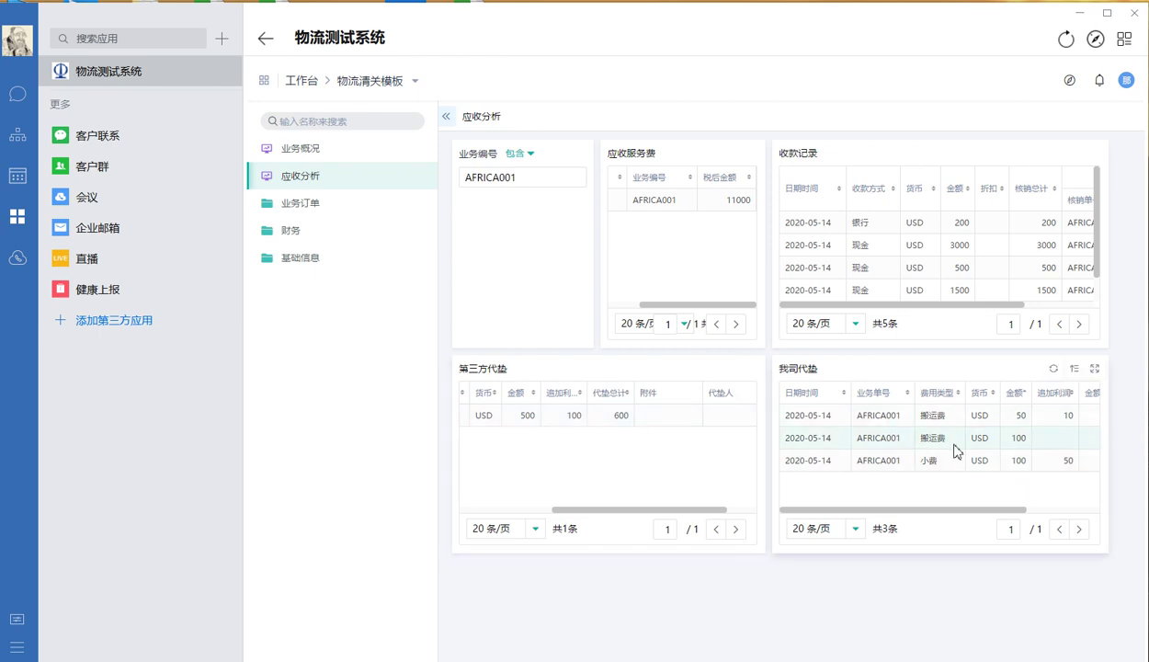
scroll(993, 512, "right", 2)
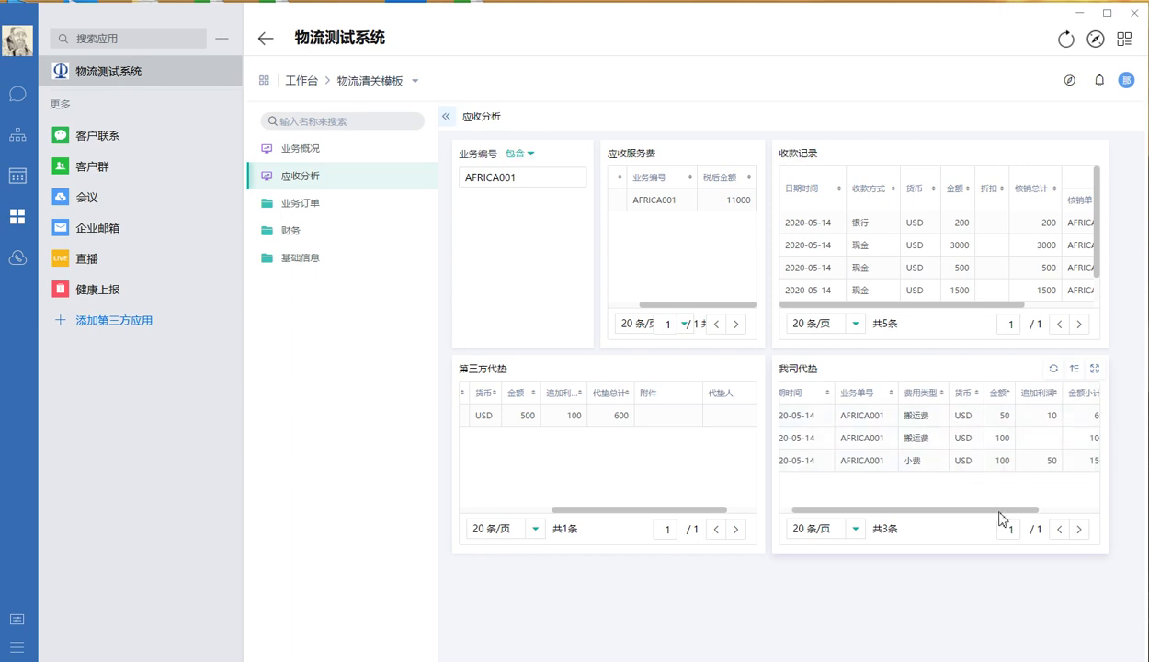
left_click_drag(1029, 514, 1060, 512)
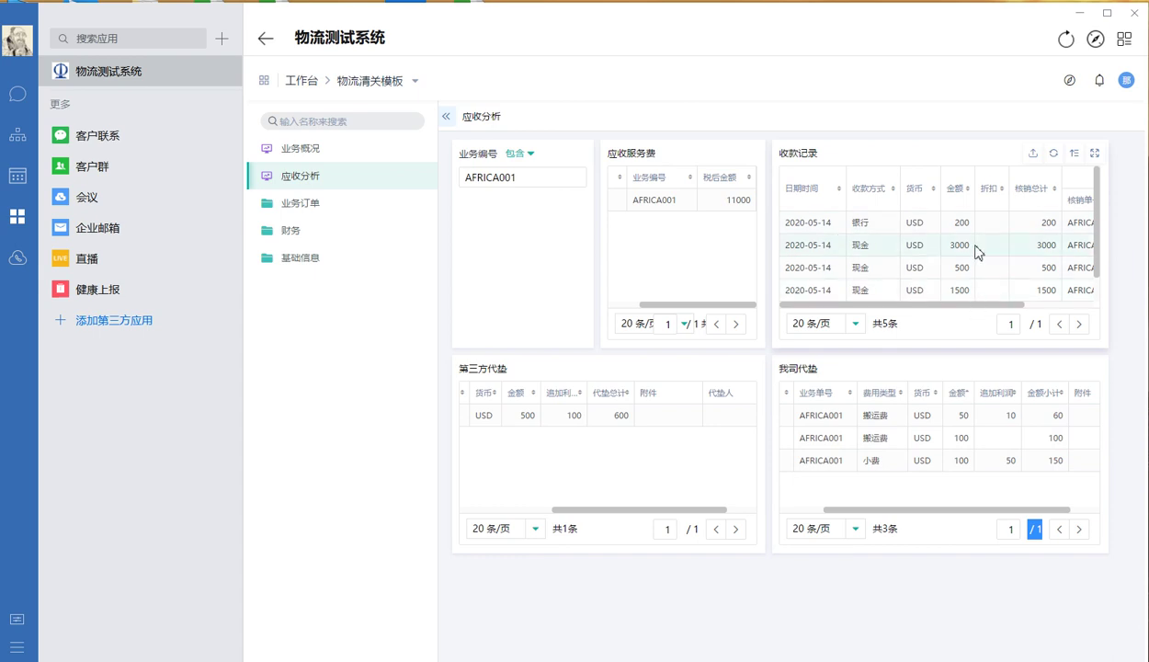
left_click_drag(1034, 304, 1105, 311)
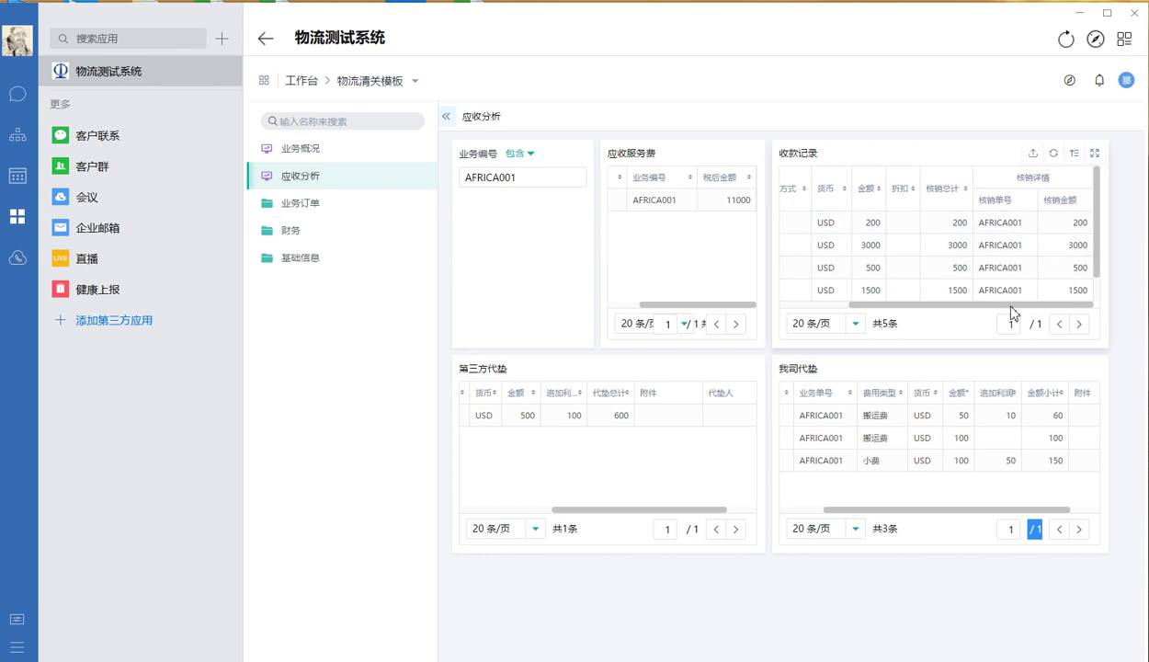
left_click_drag(1012, 312, 930, 313)
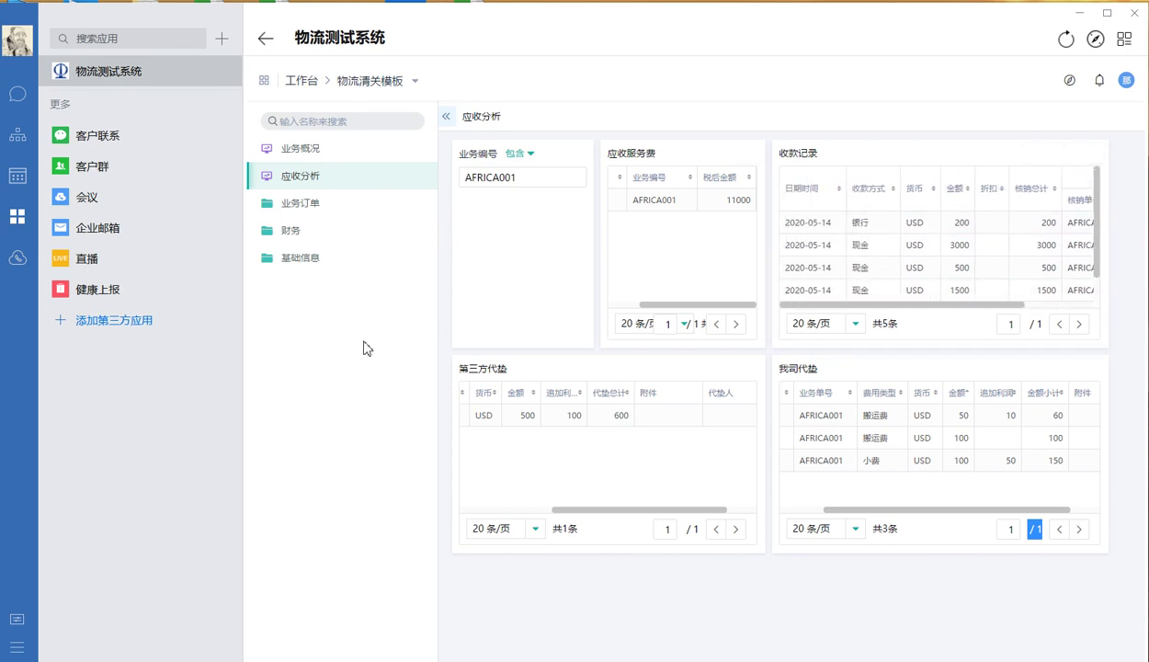
Collapse 业务订单, expand 财务 and open the 收款 receipt records list
left_click(335, 213)
left_click(332, 215)
left_click(327, 231)
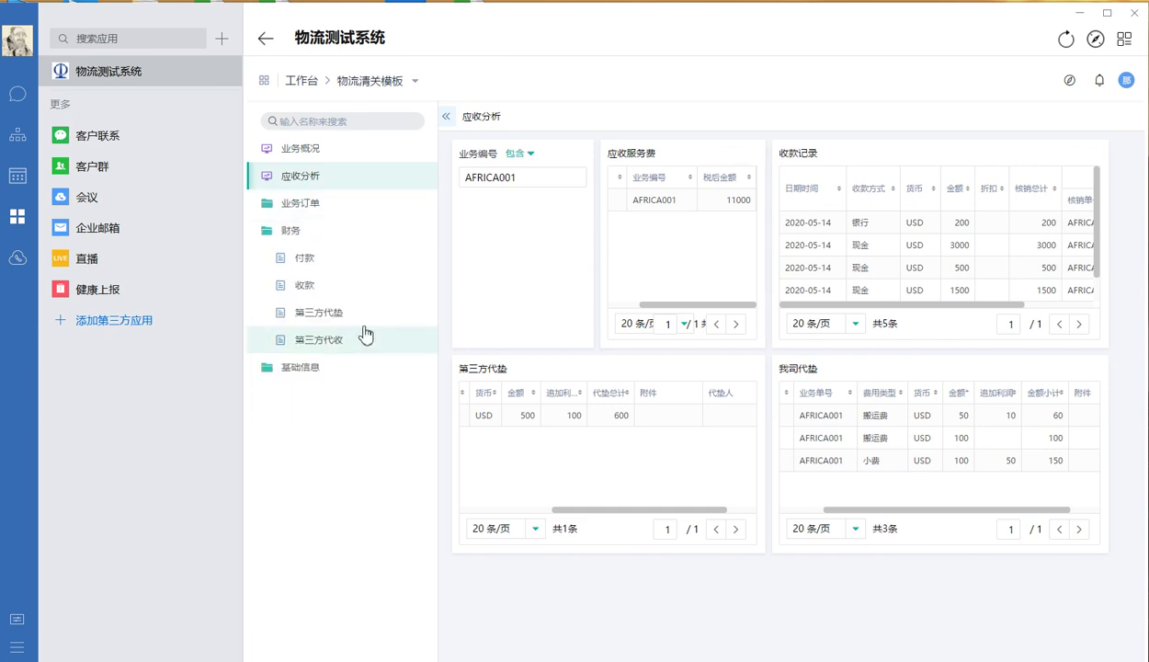
left_click(343, 288)
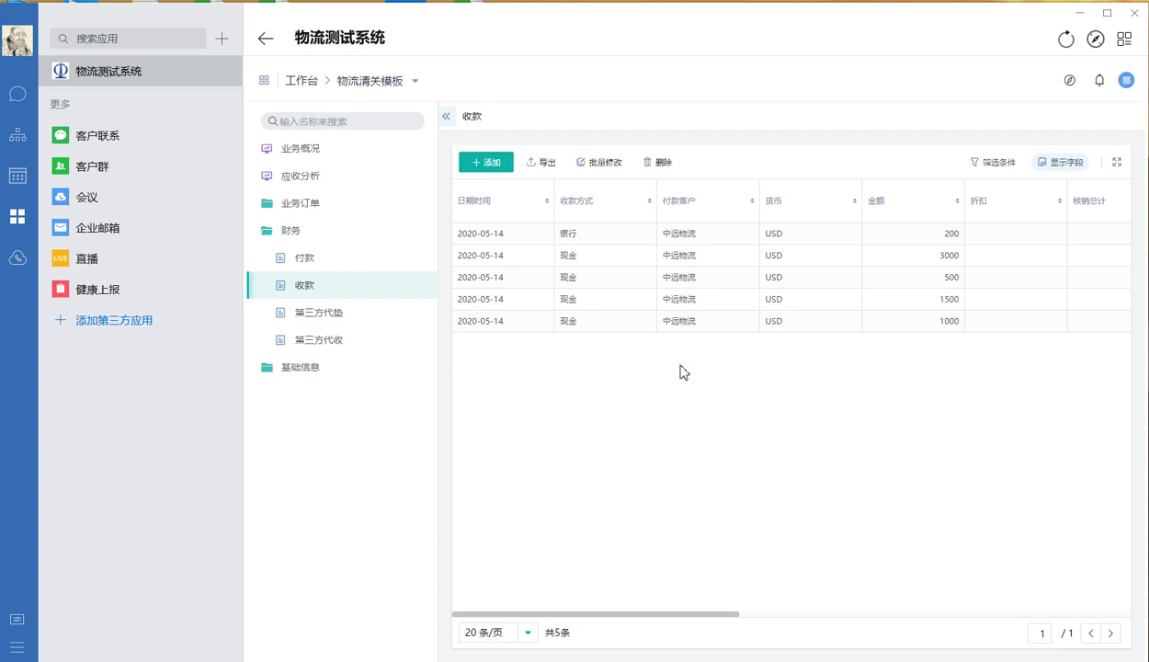
Add a receipt: method 银行, payer 葛洲坝集团, currency USD, amount 30000
left_click(469, 163)
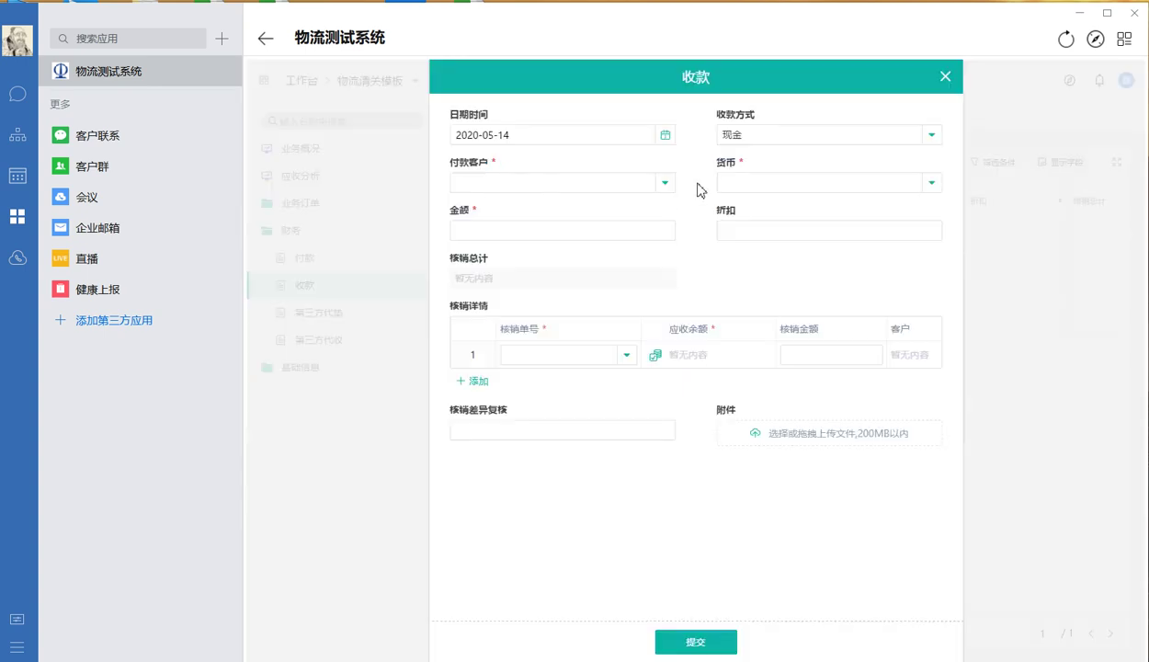
left_click(763, 144)
left_click(739, 222)
left_click(563, 188)
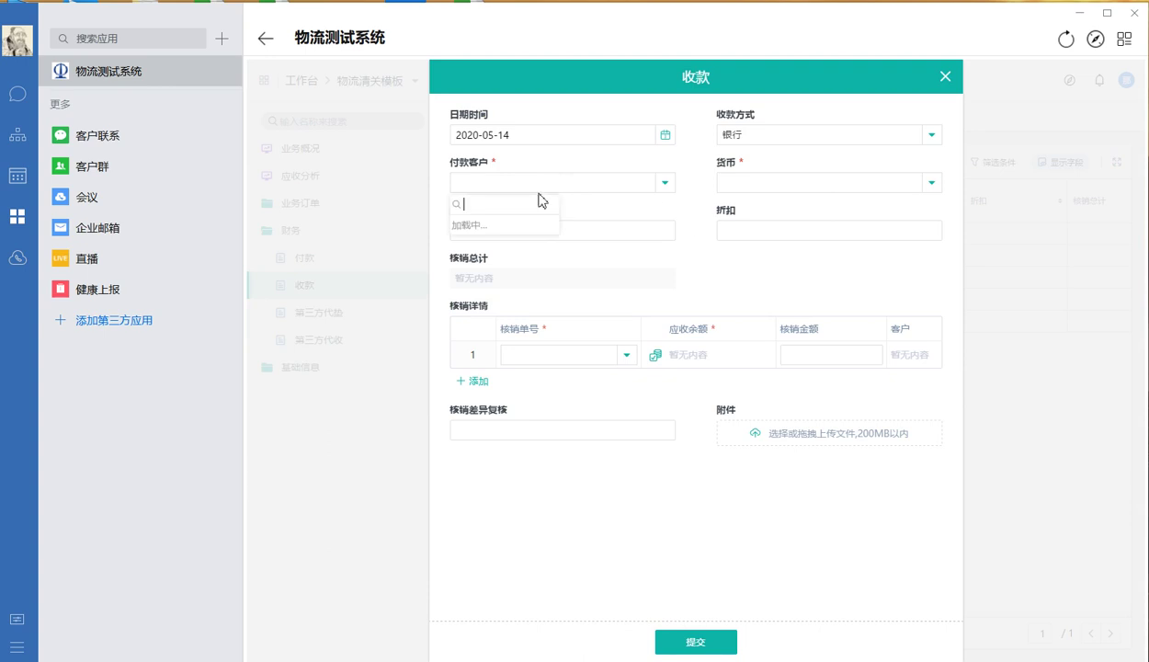
left_click(509, 250)
left_click(760, 184)
left_click(737, 228)
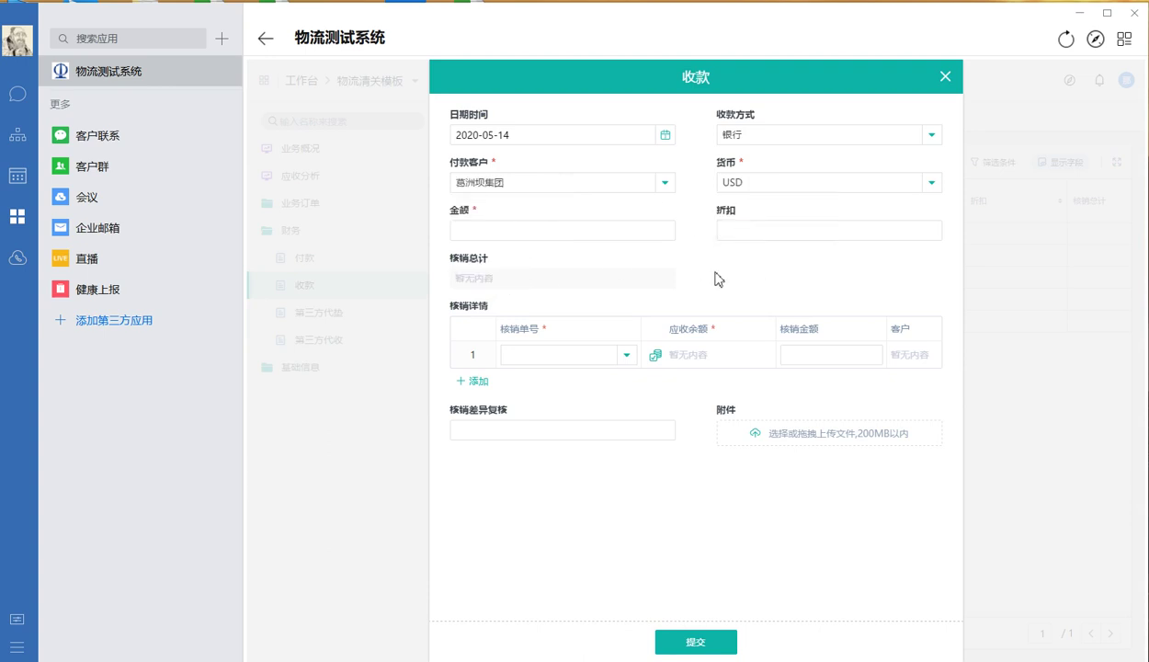
left_click(558, 235)
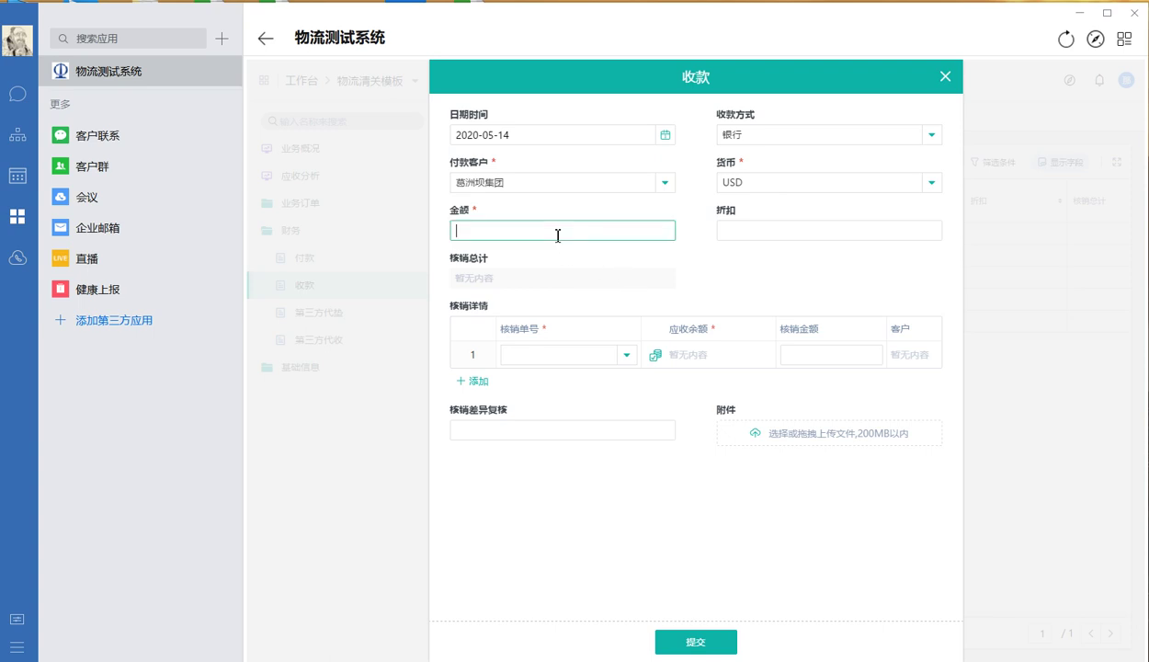
type("30000")
left_click(702, 276)
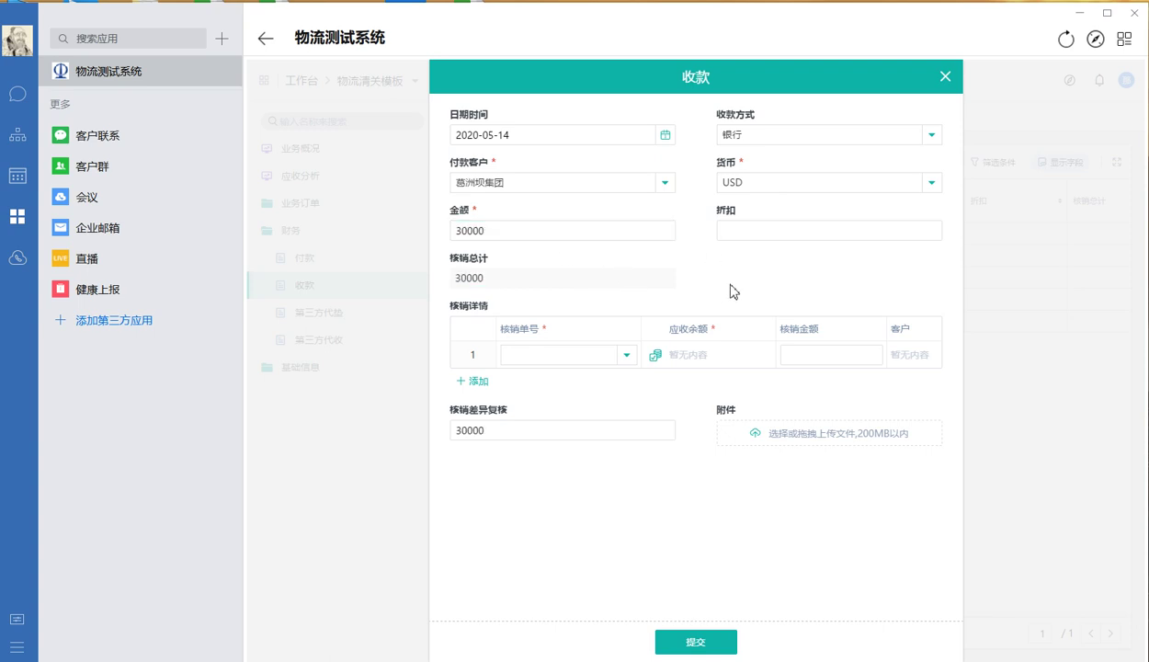
left_click(562, 354)
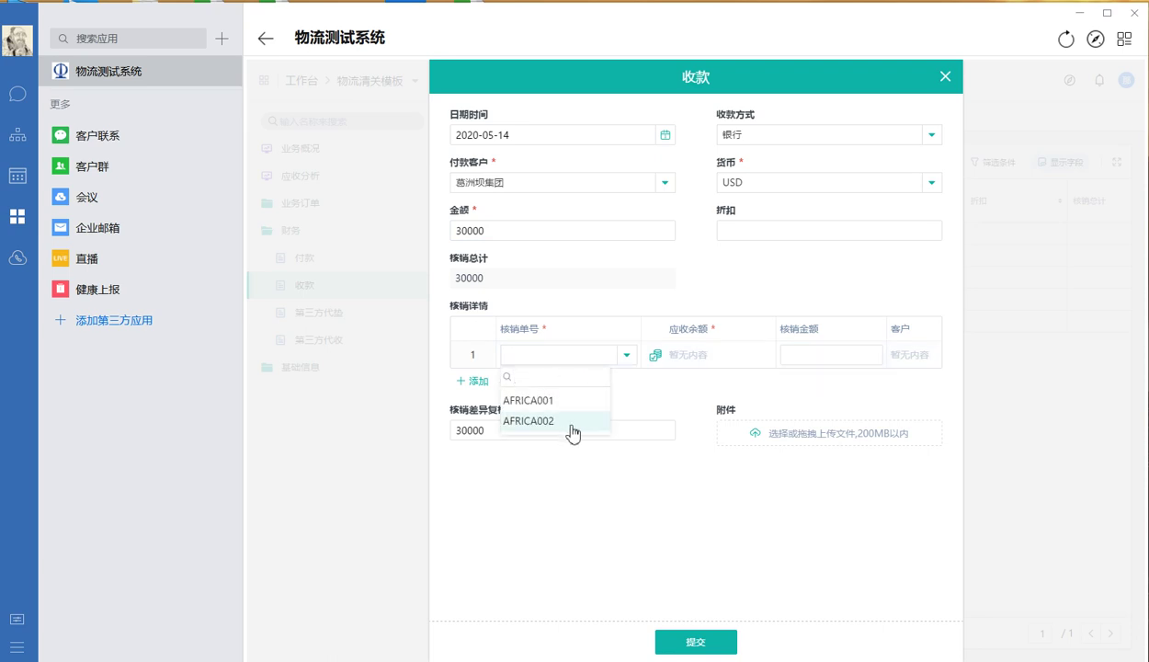
Add a write-off row for AFRICA002 with balance 56000 and write-off amount 30000
left_click(569, 424)
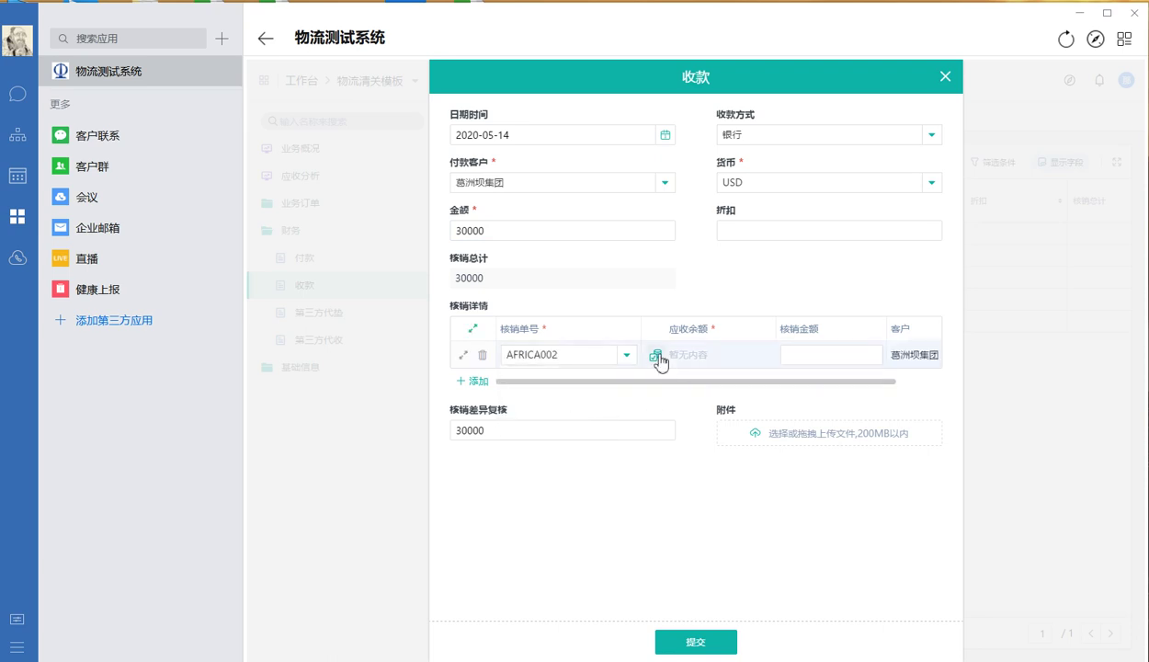
left_click(659, 358)
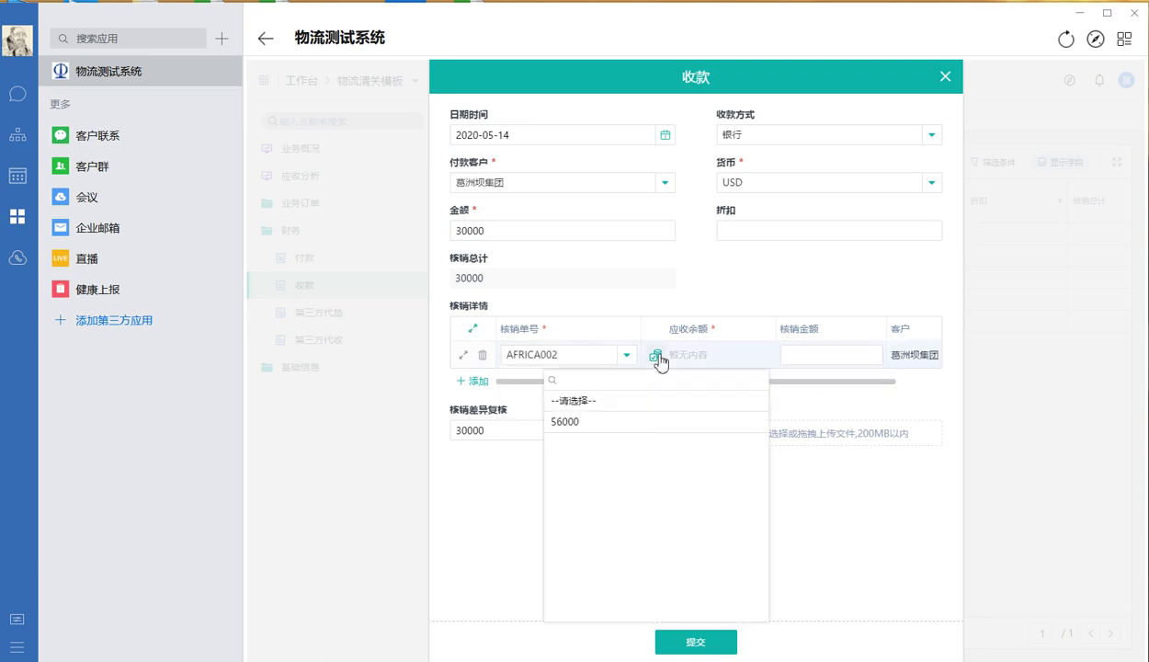
left_click(589, 422)
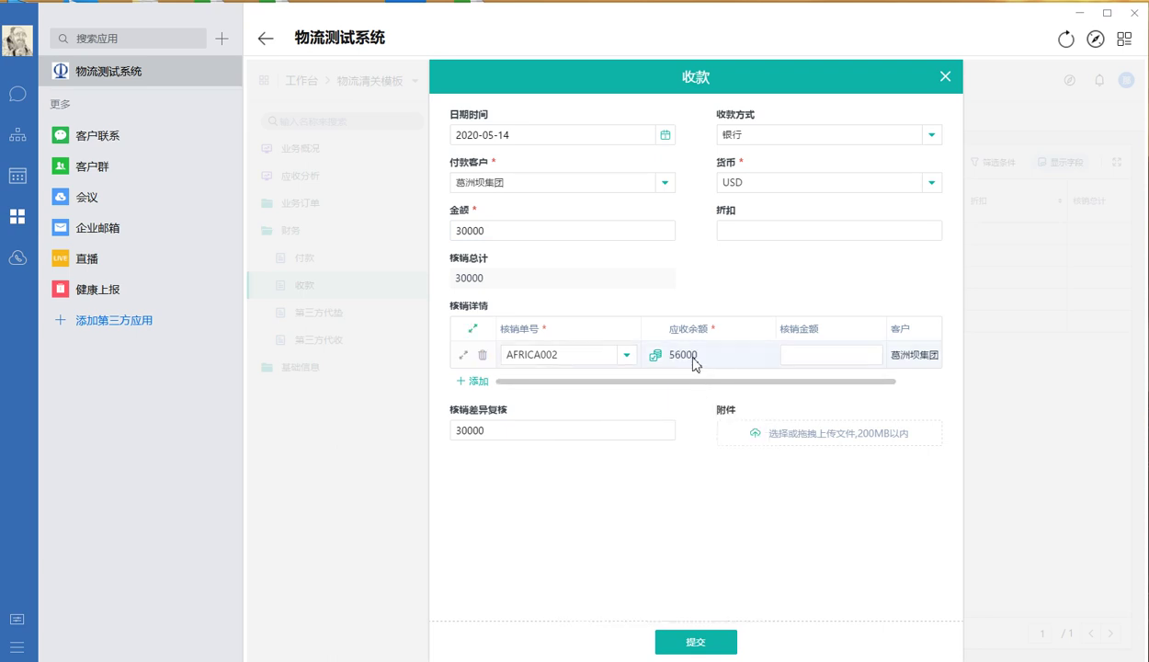
left_click(808, 355)
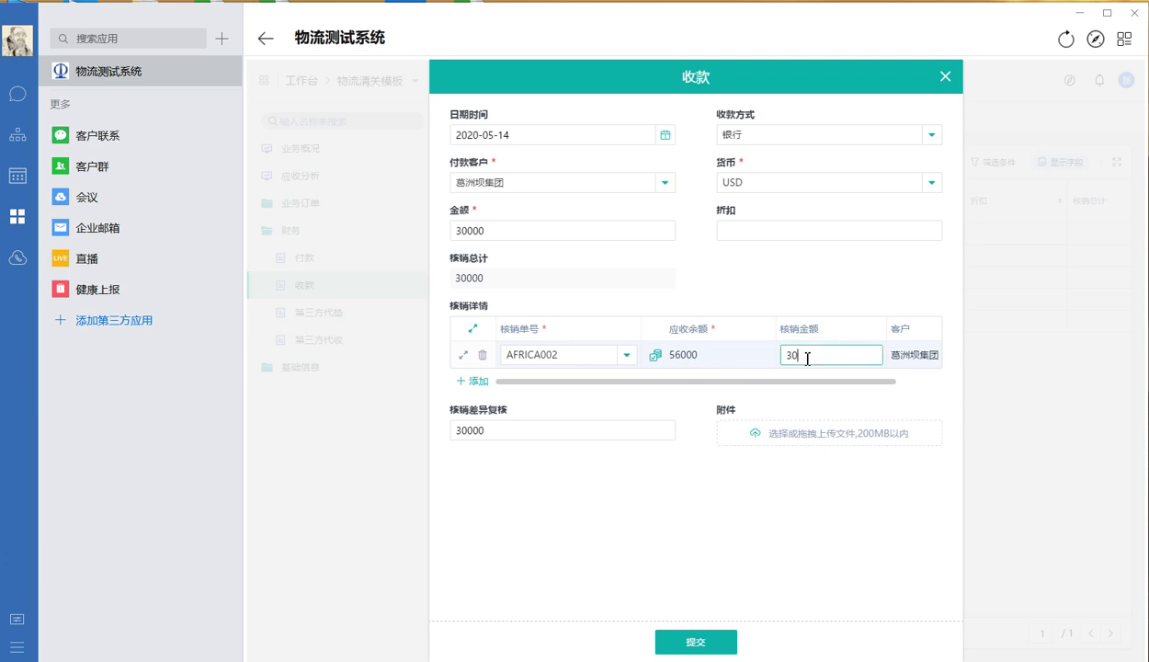
left_click(806, 542)
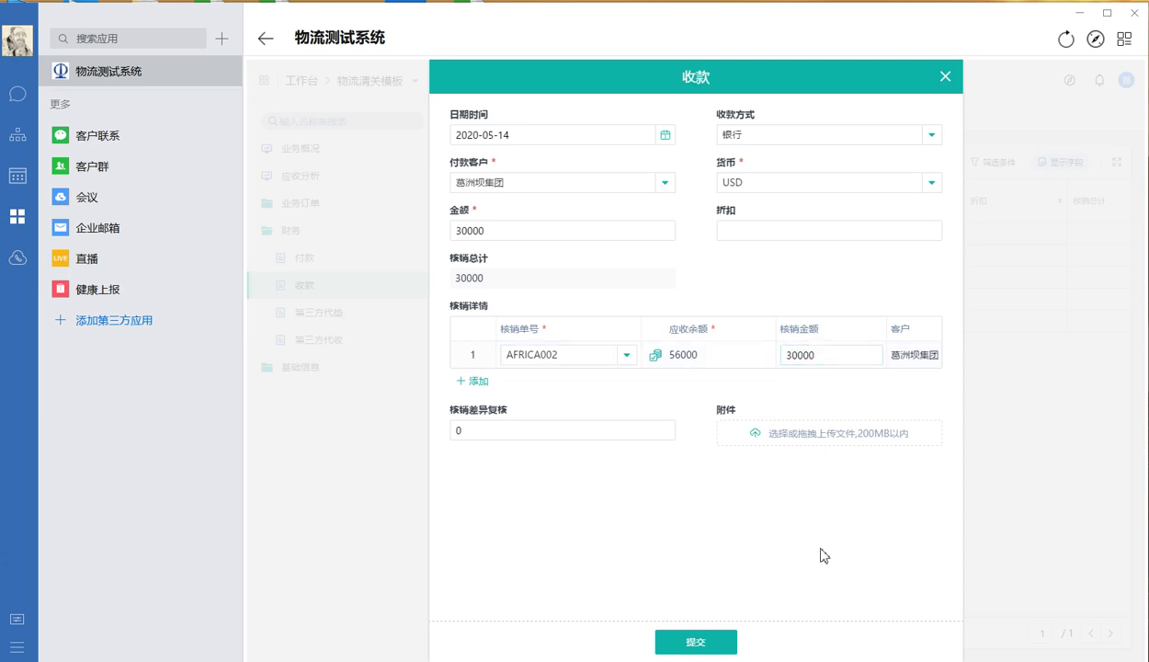
left_click(493, 424)
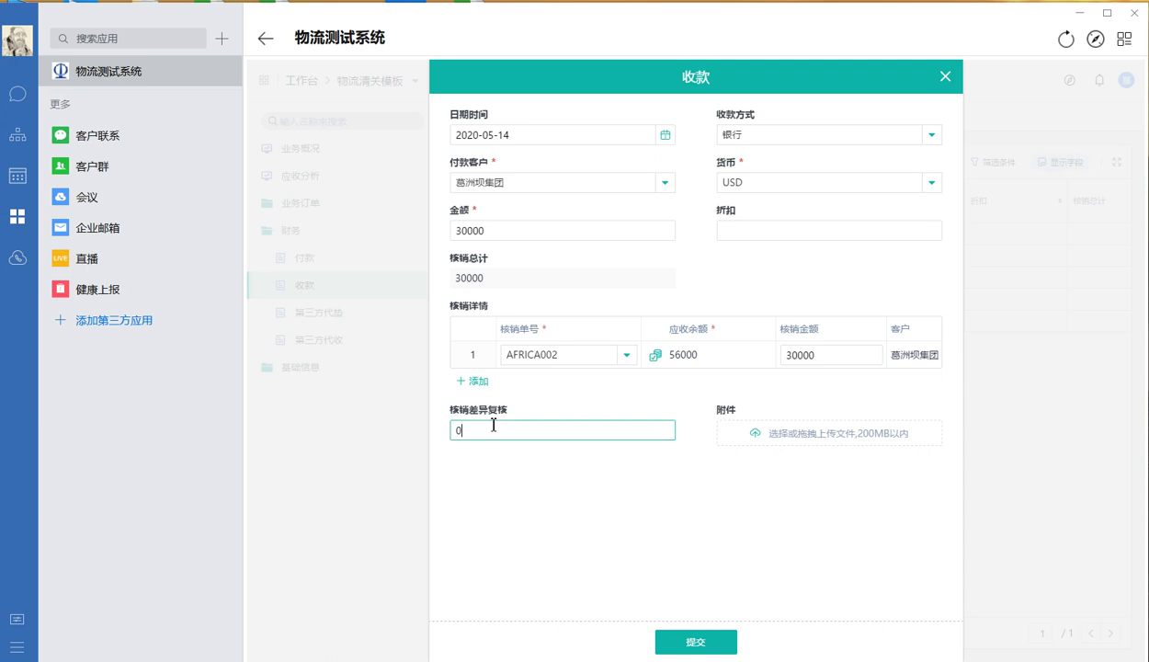
Correct AFRICA002's write-off amount to 20000 and add a second write-off row
left_click(815, 364)
type("2")
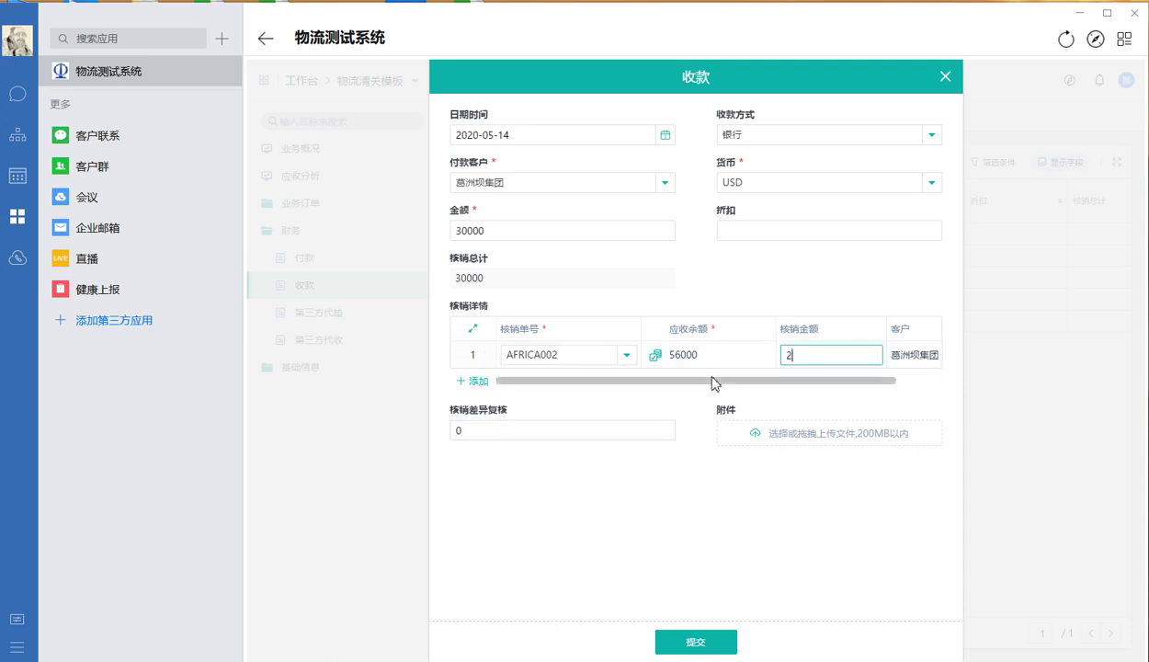
type("00000")
left_click(795, 510)
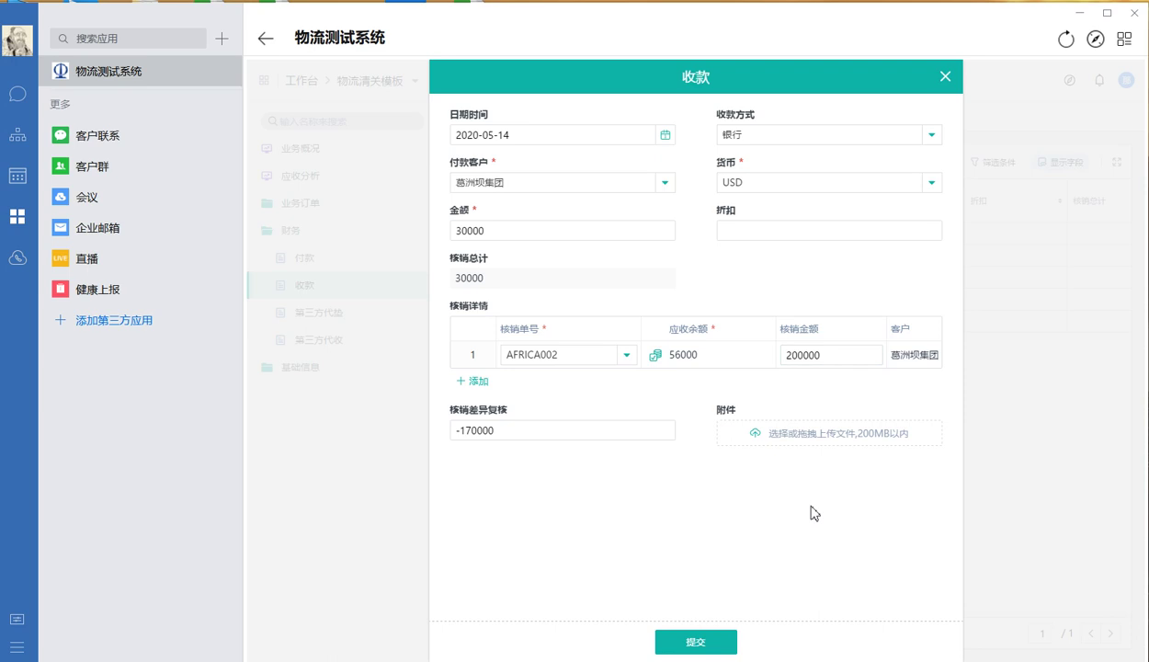
left_click(838, 355)
key("BackSpace")
left_click(472, 382)
Set the second write-off row to order AFRICA001 with the 5710 balance
left_click(559, 382)
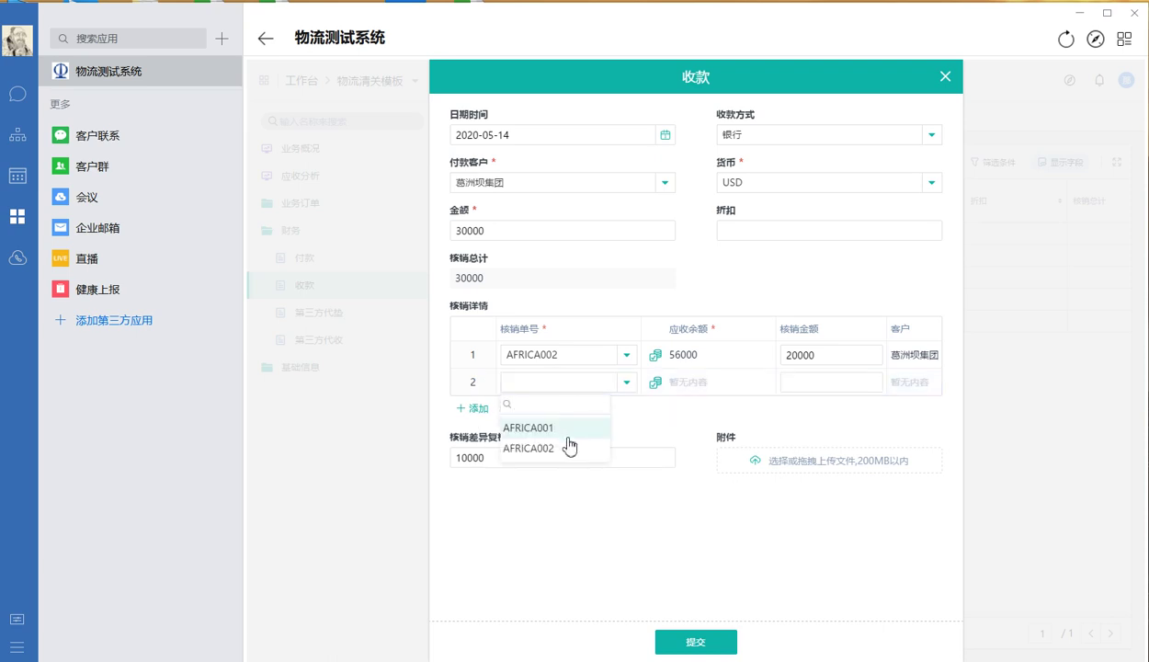
left_click(552, 428)
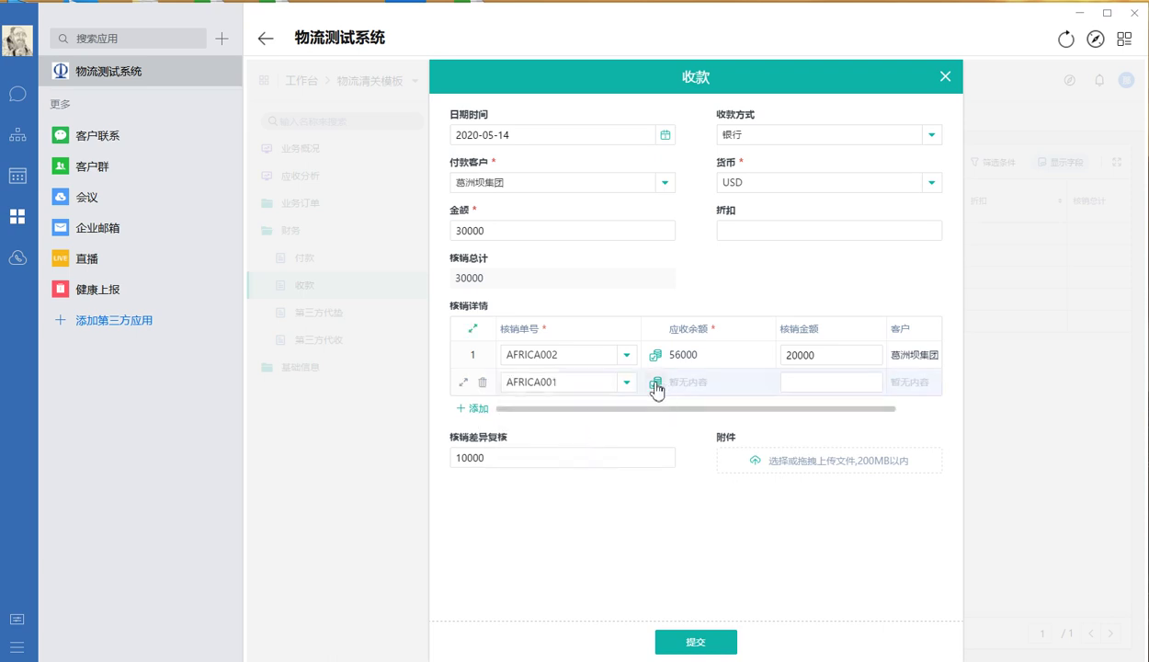
left_click(659, 389)
left_click(593, 449)
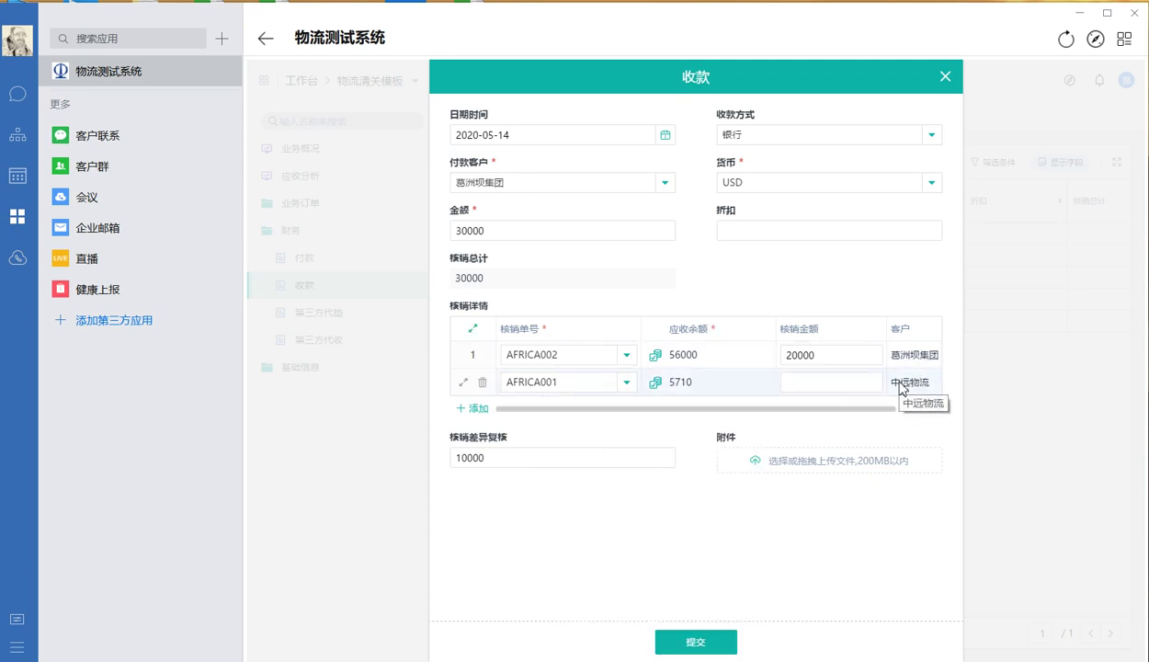
left_click(822, 384)
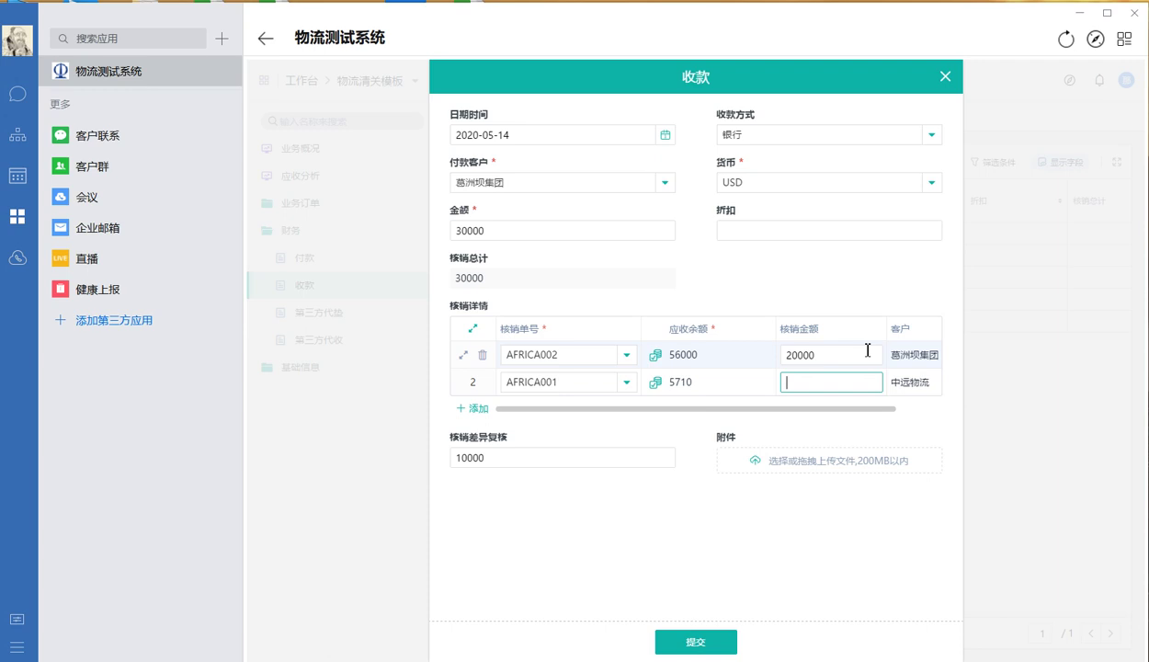
Set receipt amount to 100000, writing off 56000 on AFRICA002 and 44000 on AFRICA001
double_click(520, 230)
type("100000")
left_click(718, 265)
double_click(813, 354)
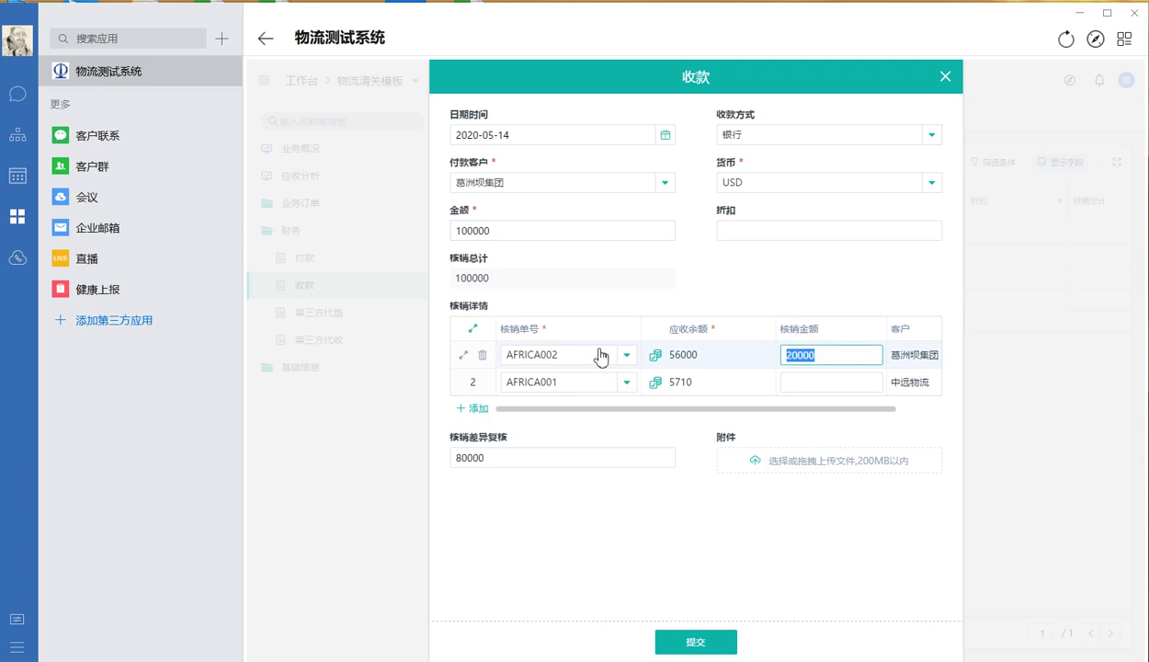
type("560000")
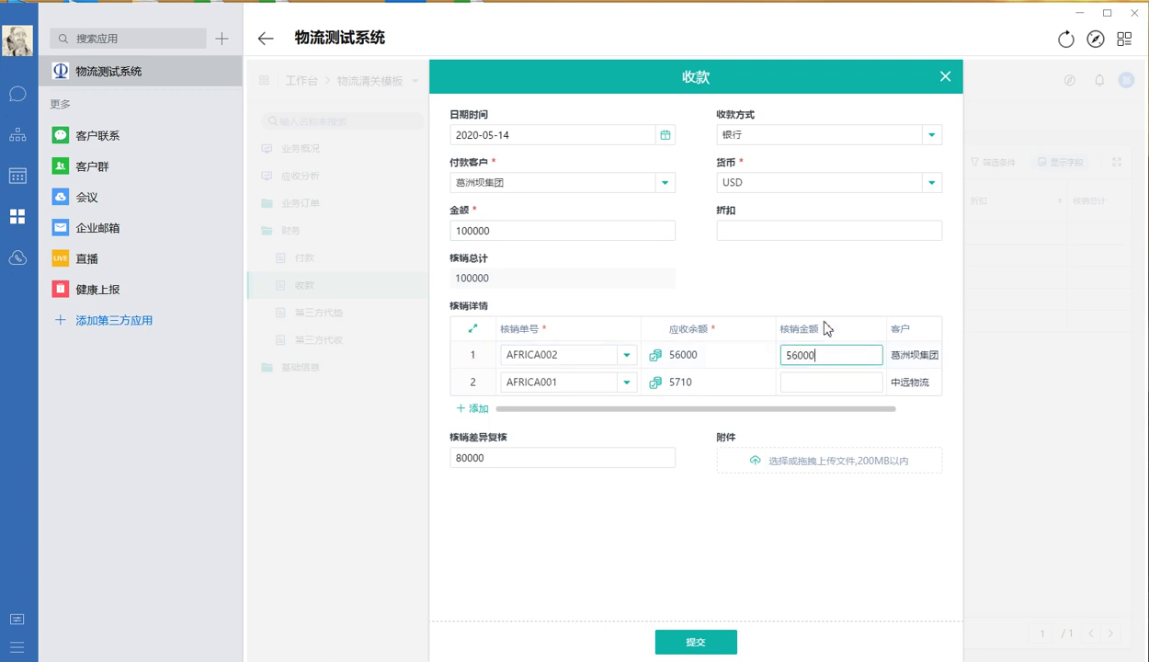
left_click(846, 287)
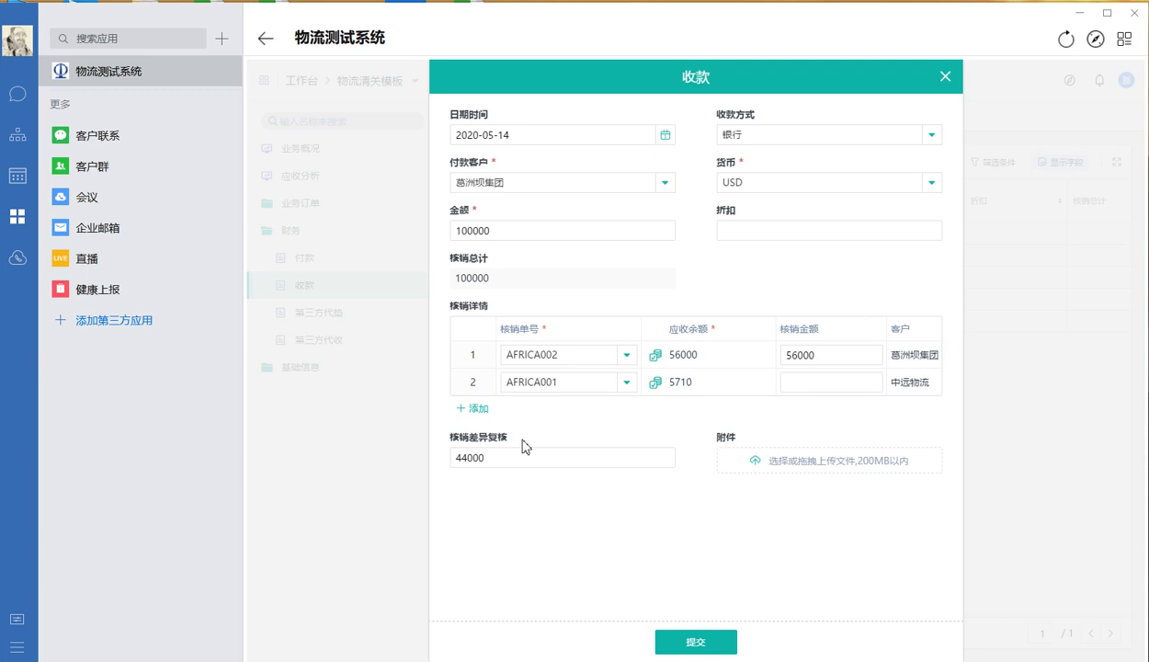
left_click(824, 379)
type("40000")
left_click(873, 294)
Delete the AFRICA001 write-off row and change the receipt amount to 55000
left_click(470, 382)
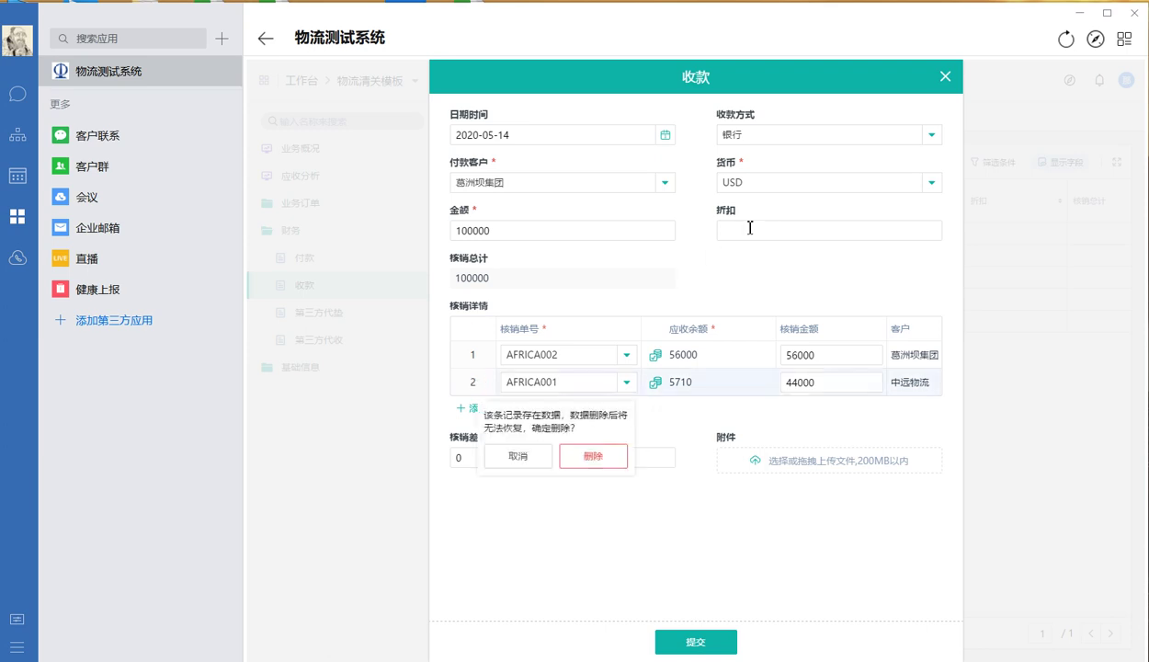
left_click(589, 456)
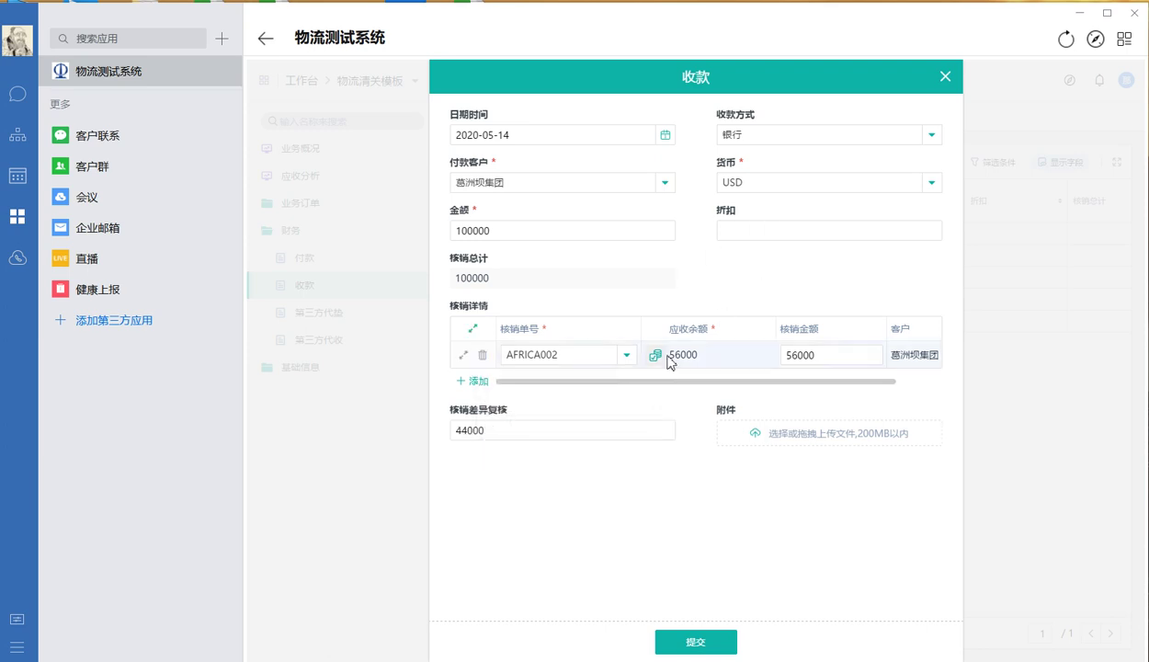
double_click(586, 231)
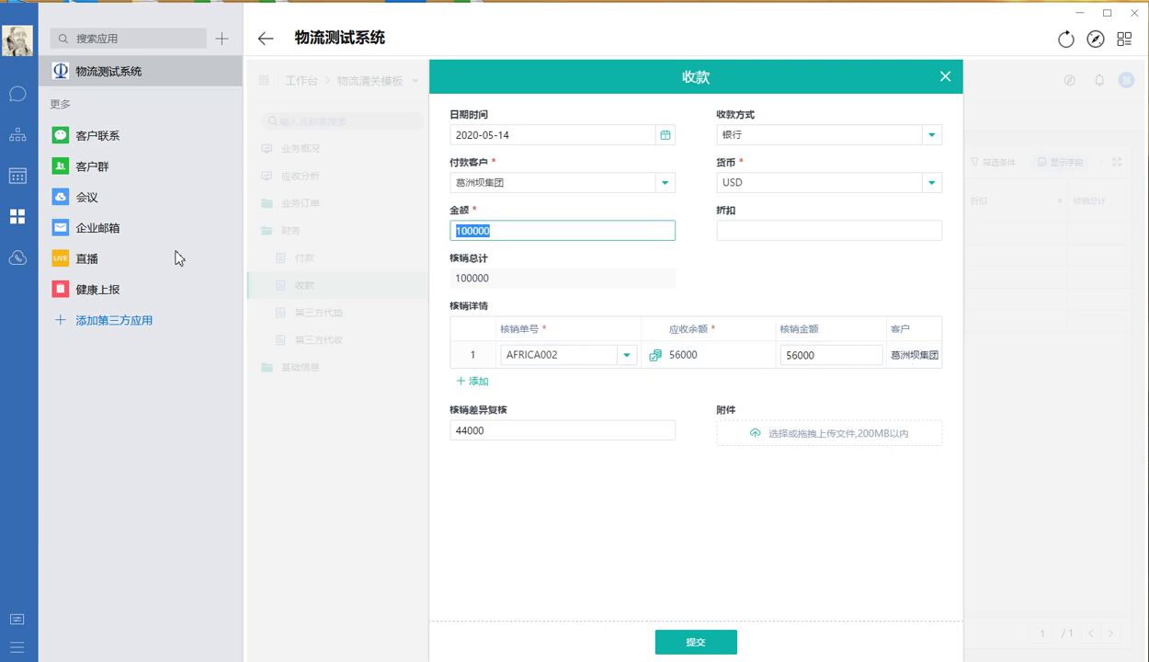
type("5")
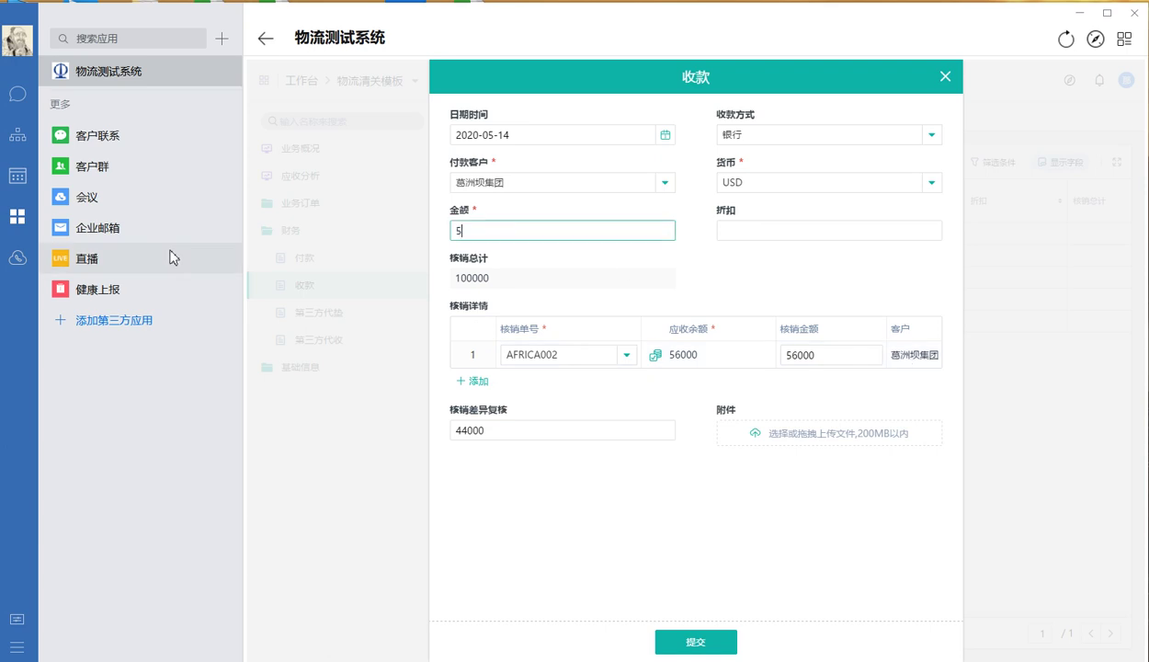
type("5000")
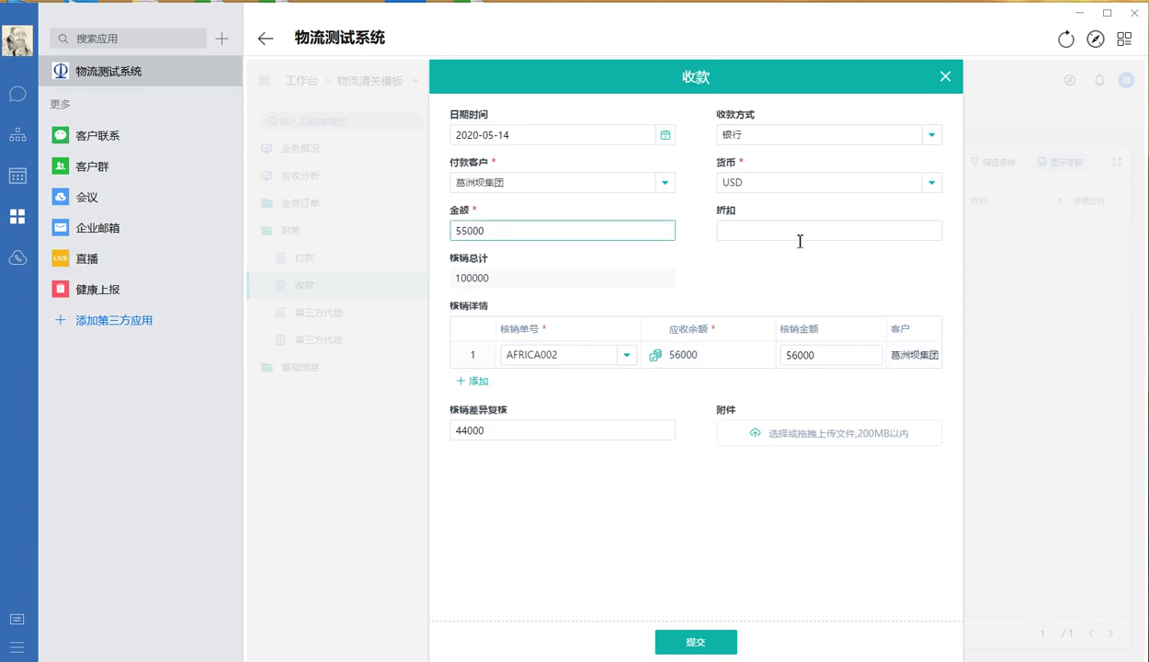
left_click(821, 278)
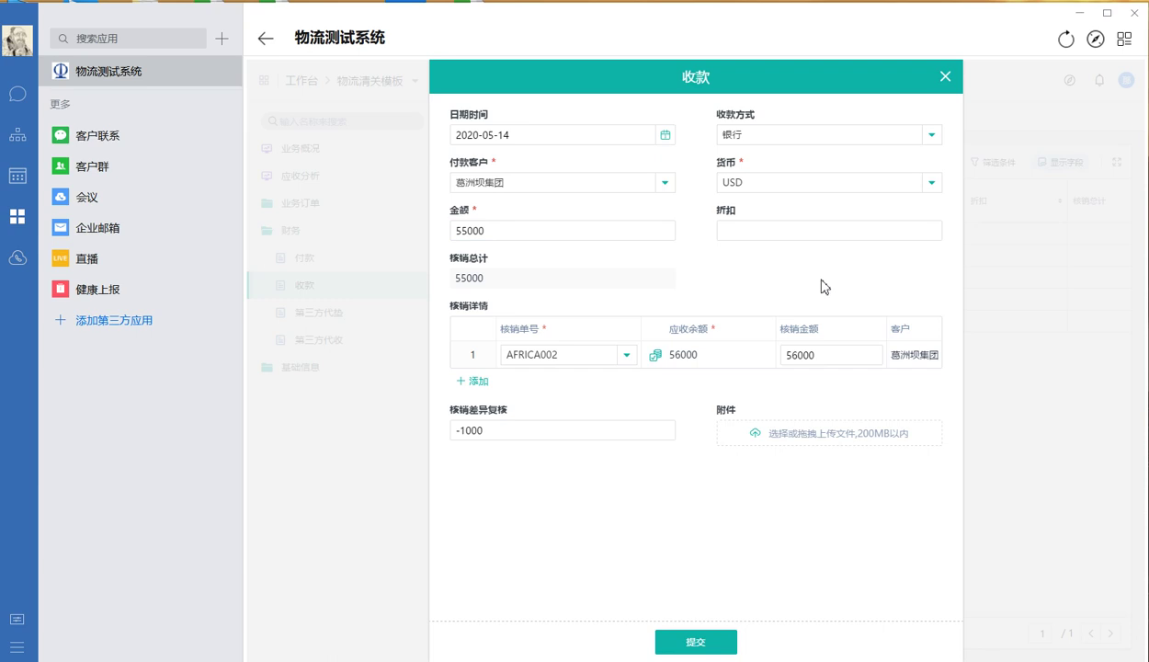
mouse_move(784, 338)
Enter a 1000 discount in 折扣 to balance the receipt totals
left_click(764, 227)
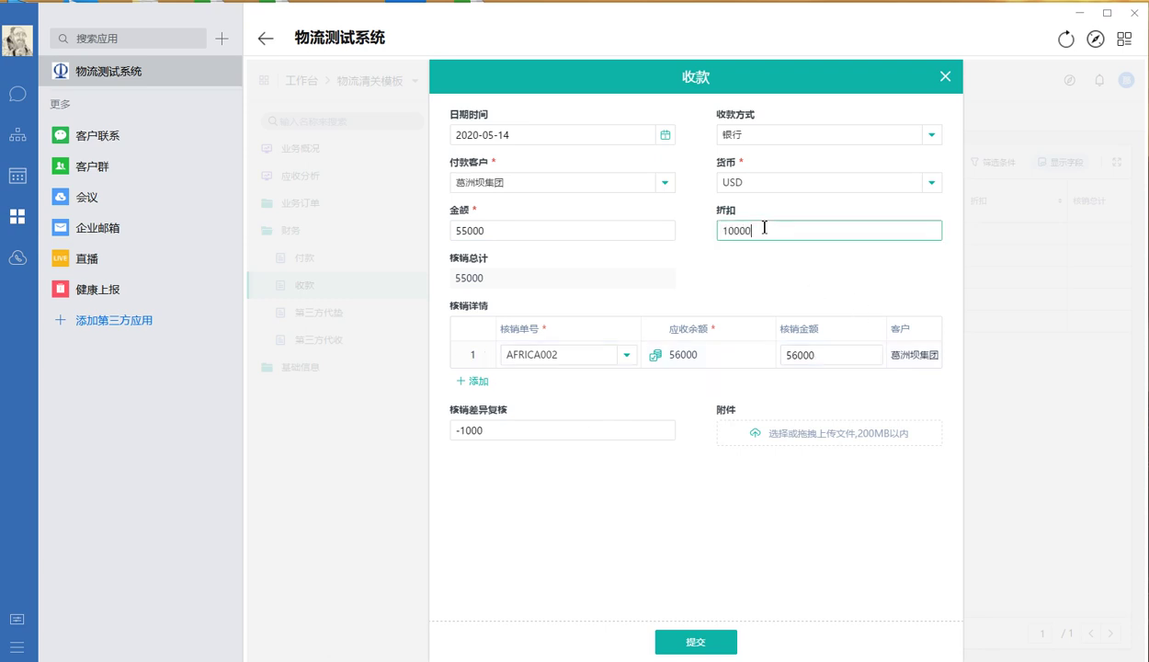
left_click(770, 283)
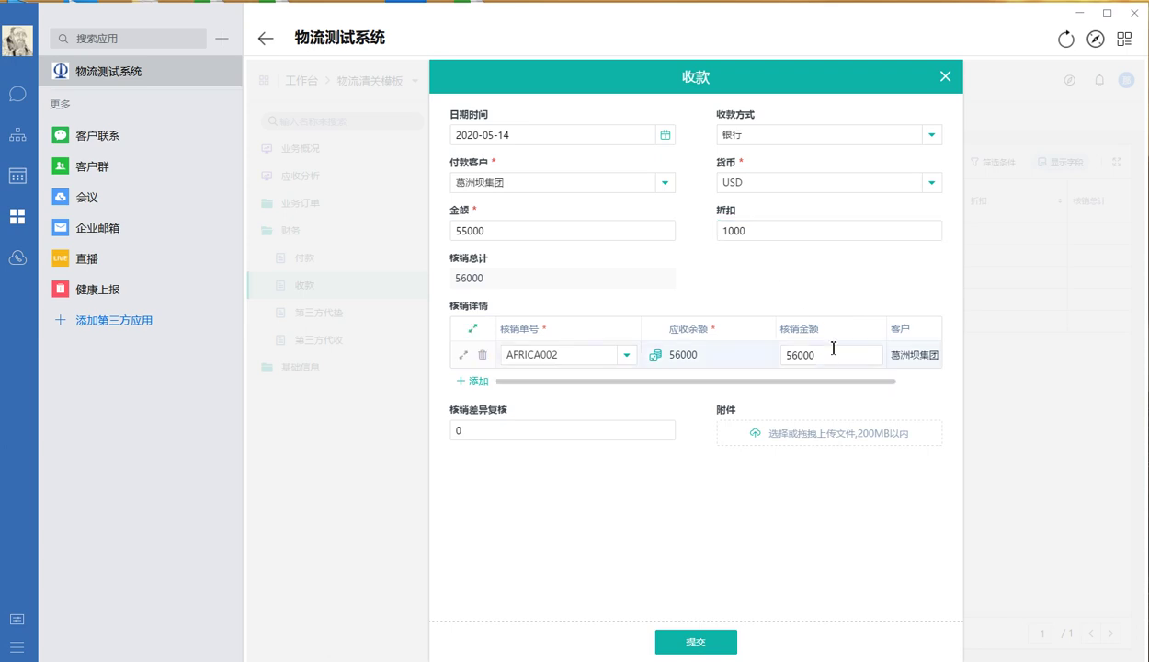
left_click(478, 230)
left_click(792, 227)
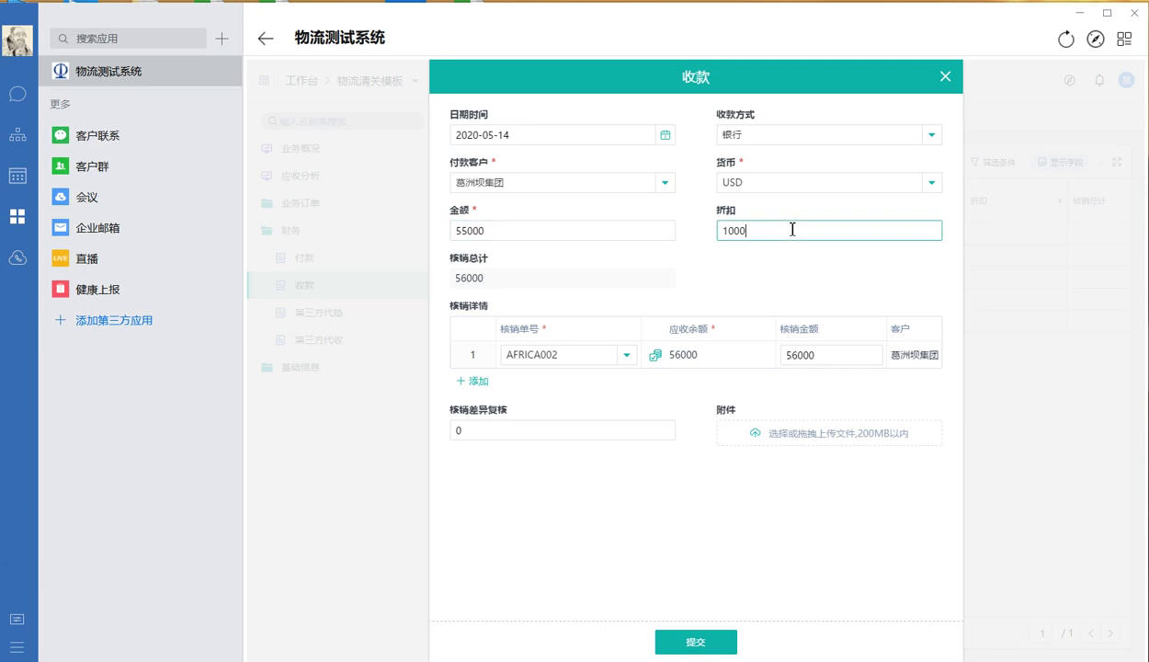
left_click(494, 271)
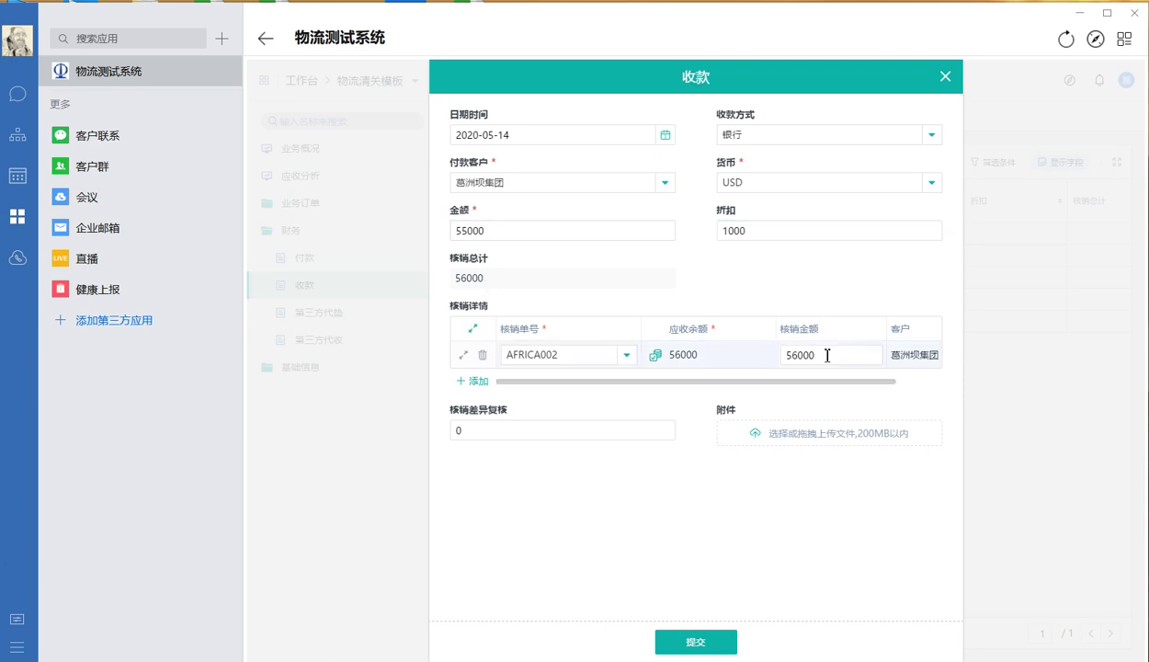
left_click(476, 425)
left_click(615, 525)
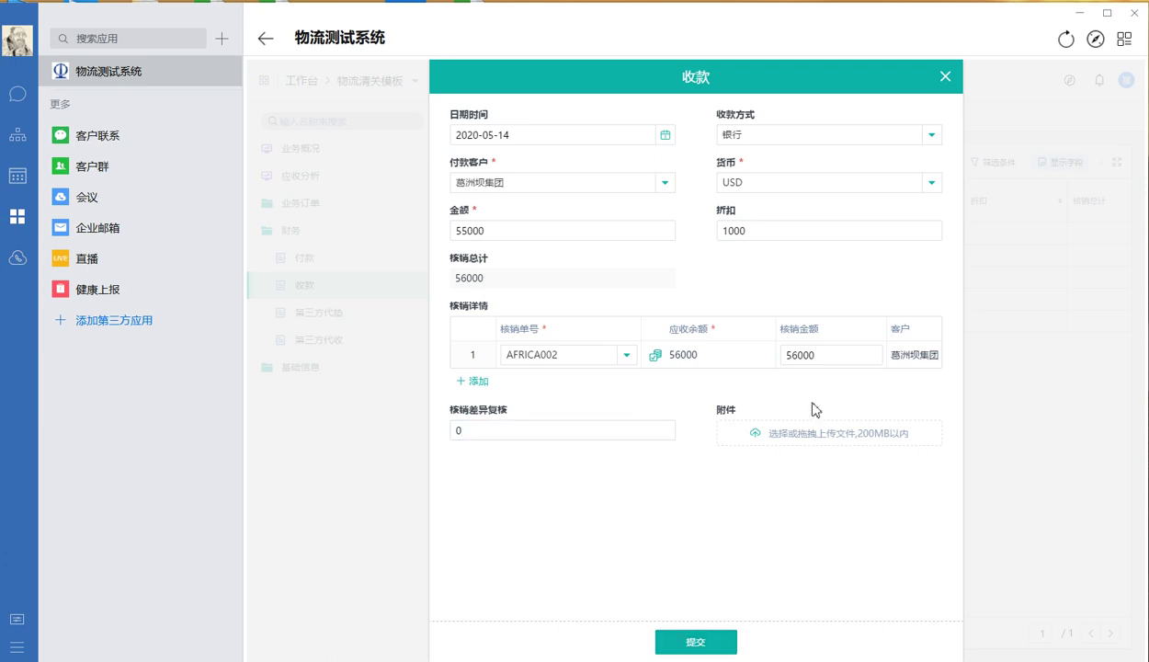
Change the receipt amount to 35000, clear 折扣, and enter 35000 as AFRICA002's 核销金额
left_click(464, 234)
key("BackSpace")
type("3")
left_click(765, 295)
double_click(767, 234)
key("BackSpace")
left_click(689, 533)
double_click(827, 355)
type("35000")
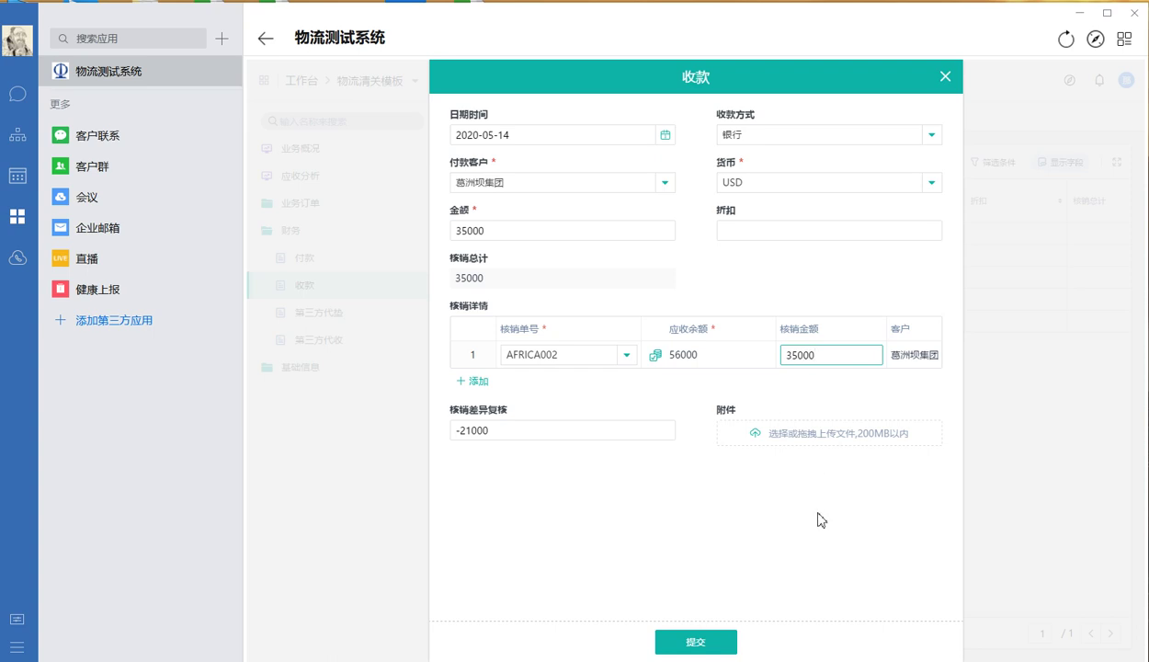
Commit AFRICA002's write-off amount and attempt to submit the receipt
left_click(846, 353)
left_click(805, 520)
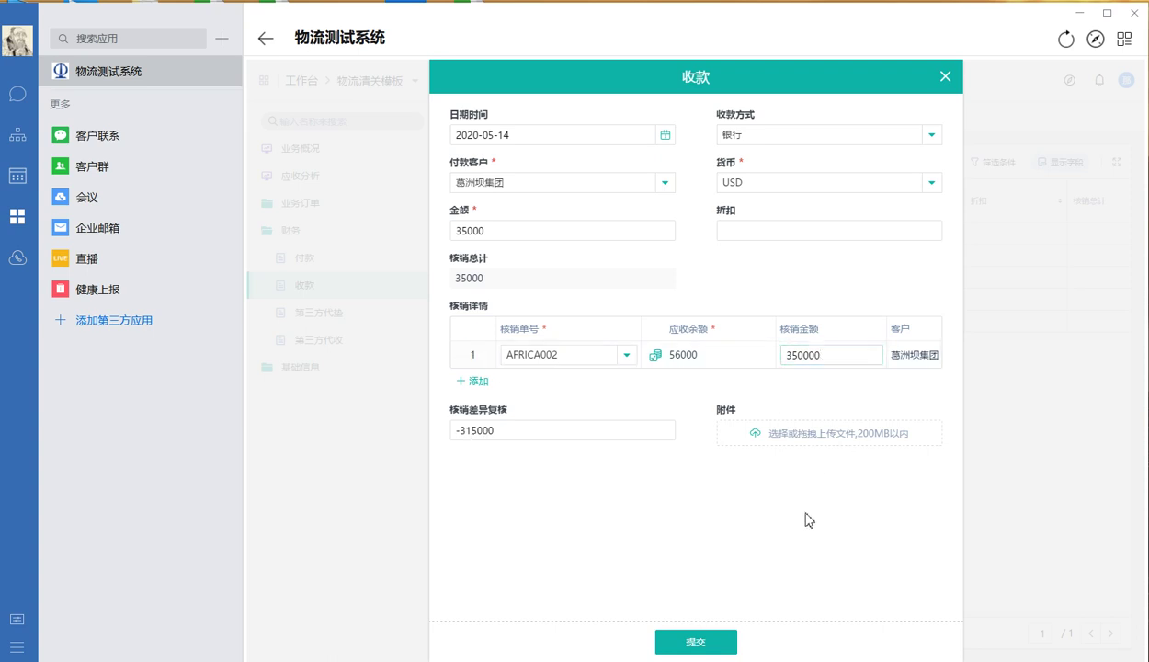
left_click(695, 642)
Correct AFRICA002's 核销金额 to 35000 and submit the 收款 record
left_click(830, 355)
key("BackSpace")
left_click(738, 523)
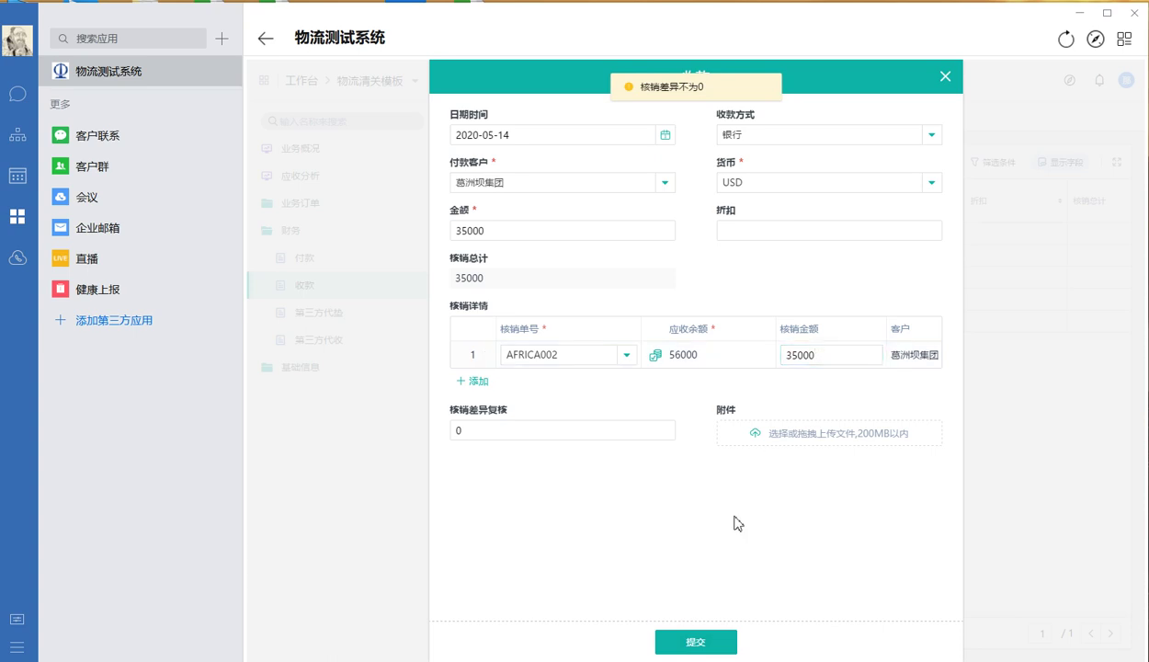
left_click(700, 640)
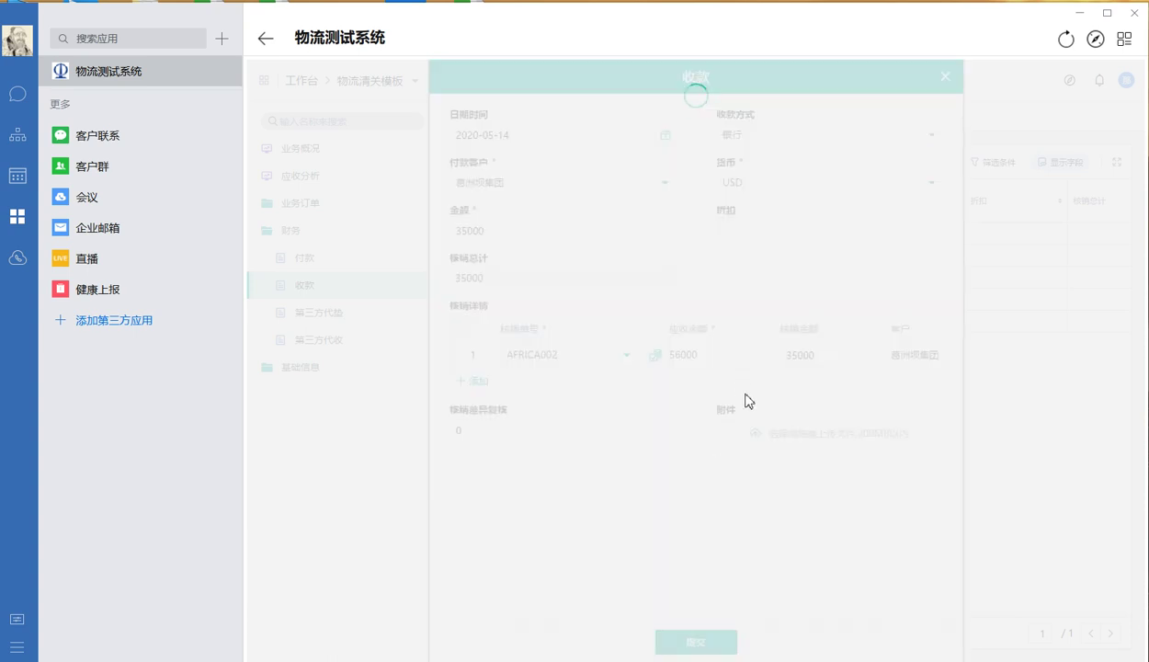